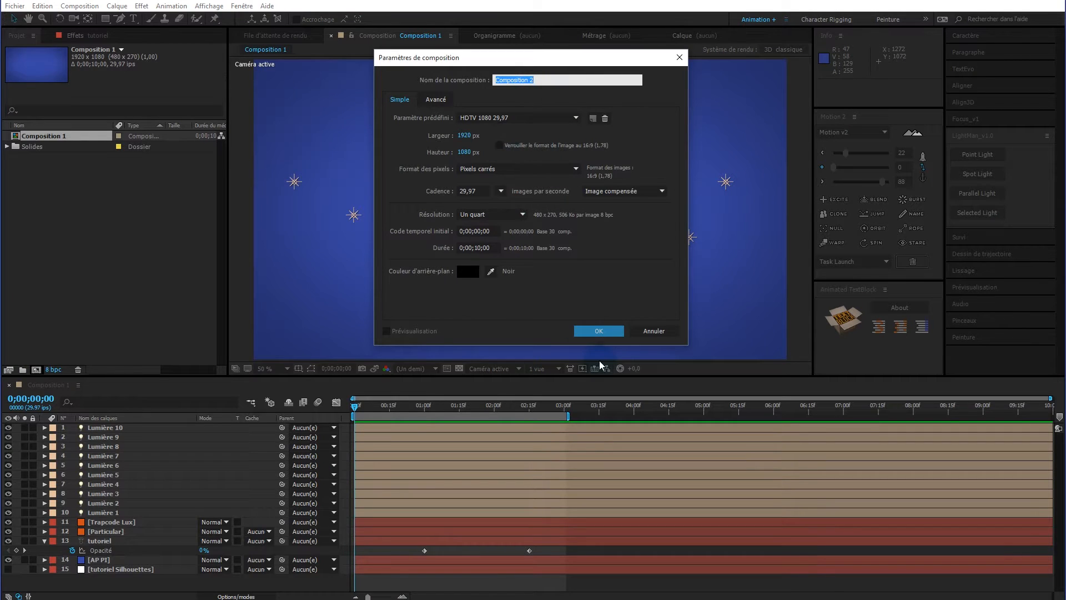
# - Create a new 1920 x 1080 composition with the HDTV 1080 29,97 preset and a 10-second duration
pyautogui.click(603, 332)
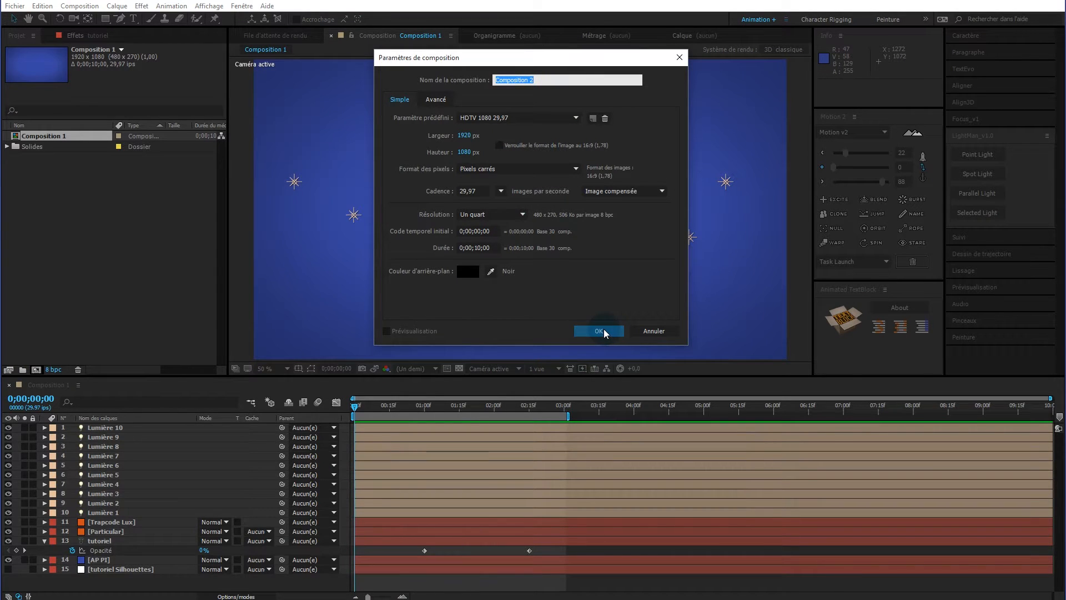
pyautogui.click(608, 329)
pyautogui.click(608, 332)
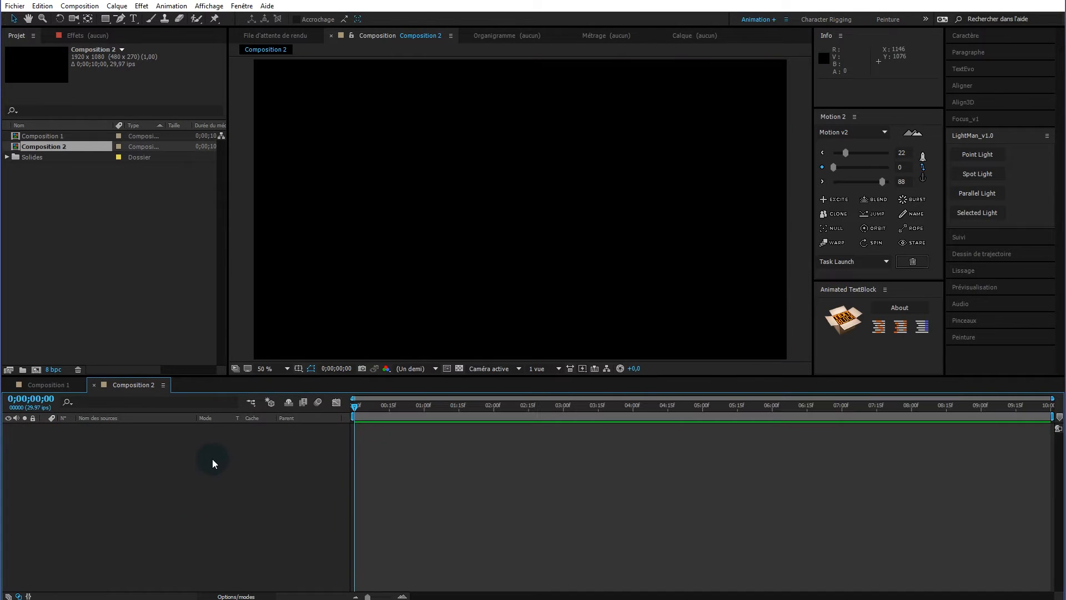
# - Add a full-frame 1920 x 1080 solid layer coloured royal blue to the new composition
pyautogui.rightClick(213, 461)
pyautogui.moveTo(244, 472)
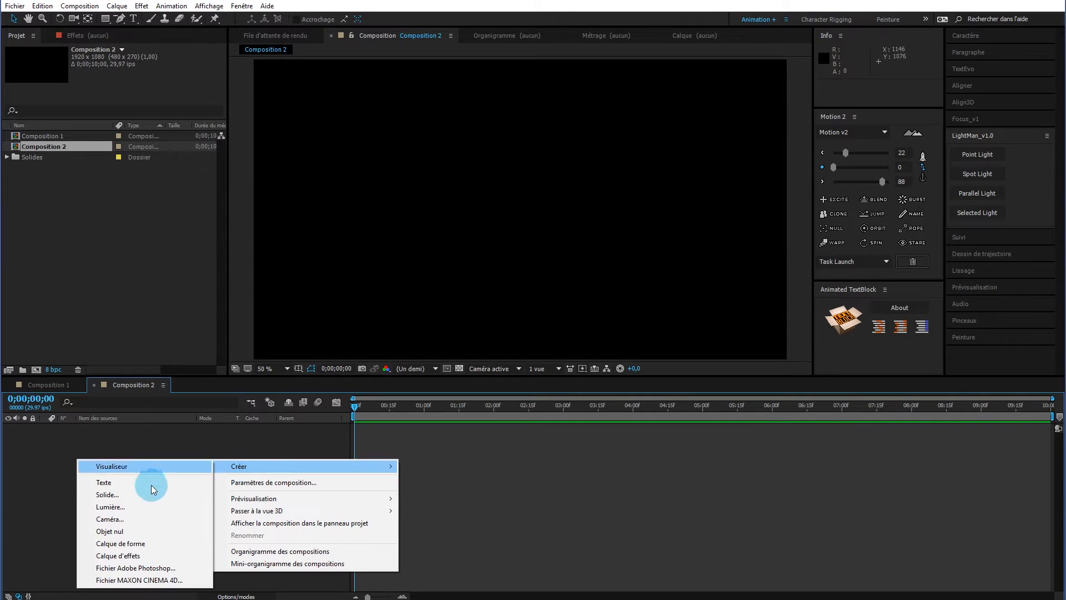
pyautogui.click(149, 500)
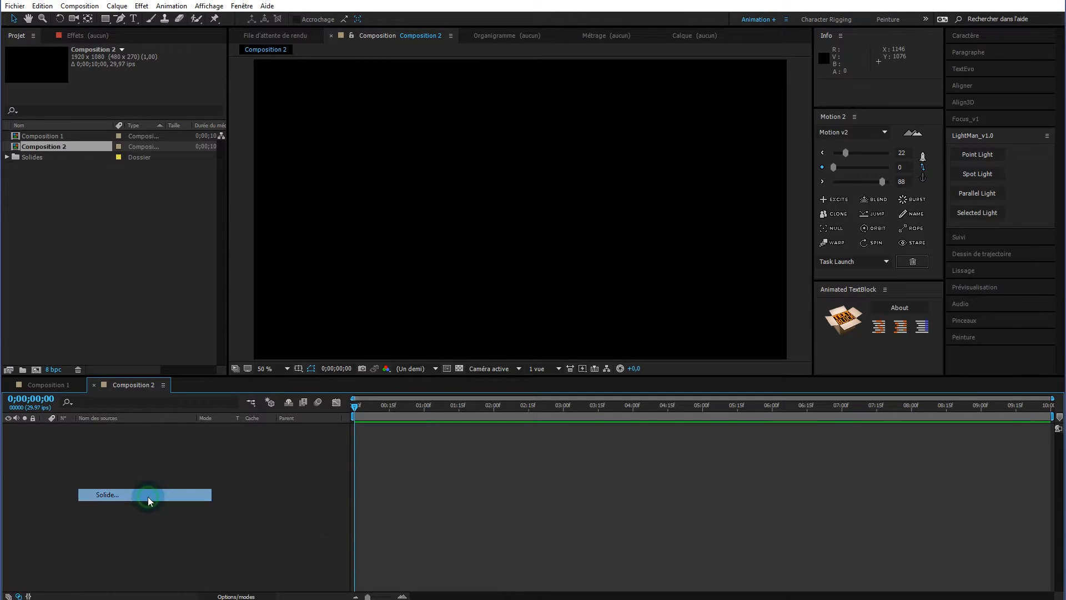
pyautogui.click(873, 424)
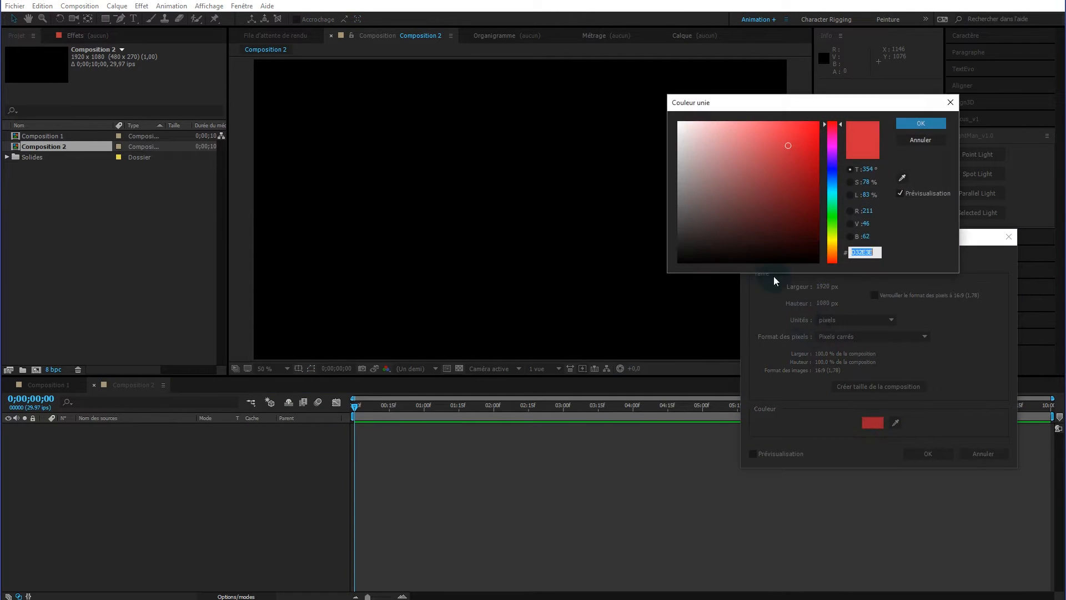
pyautogui.click(834, 189)
pyautogui.moveTo(835, 188); pyautogui.dragTo(790, 157)
pyautogui.click(920, 123)
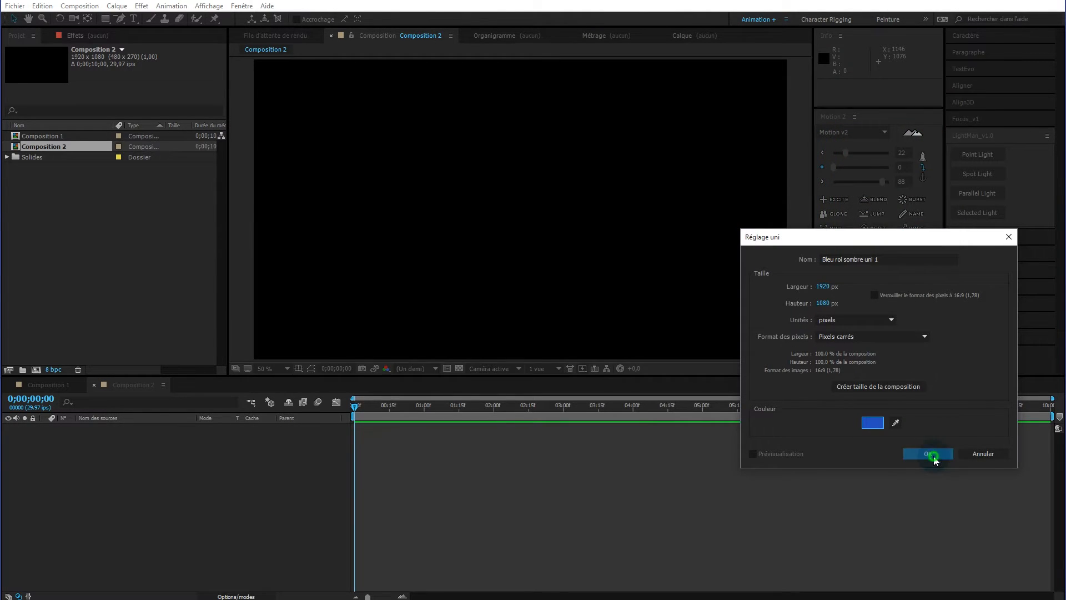
pyautogui.click(935, 453)
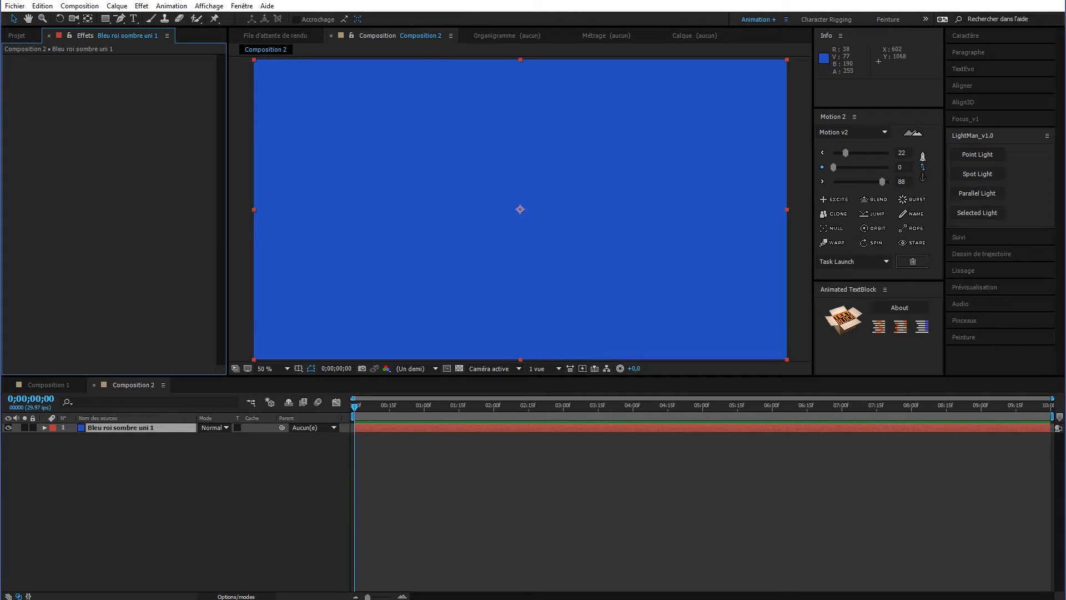
# - Apply the custom VignetteHD animation preset to the blue solid and put the effects browser window away
pyautogui.moveTo(1065, 83); pyautogui.dragTo(606, 14)
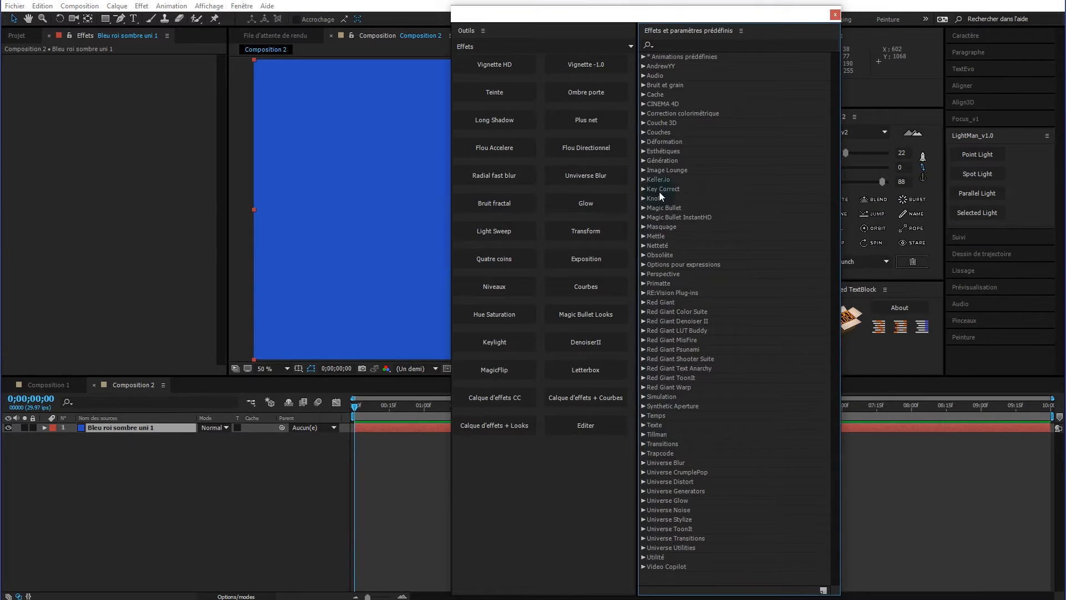
pyautogui.click(643, 57)
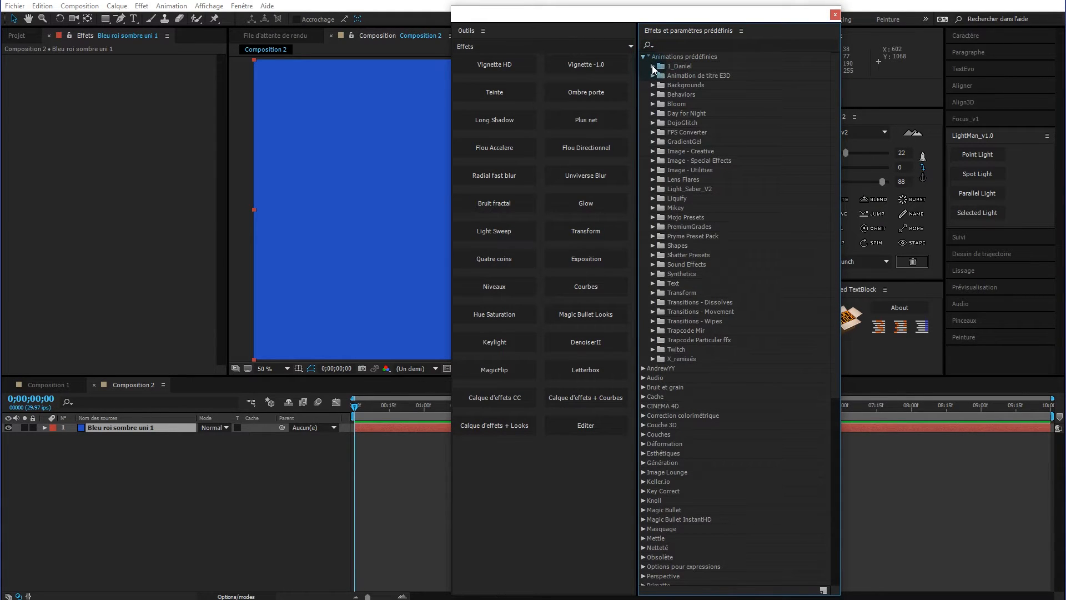
pyautogui.click(653, 66)
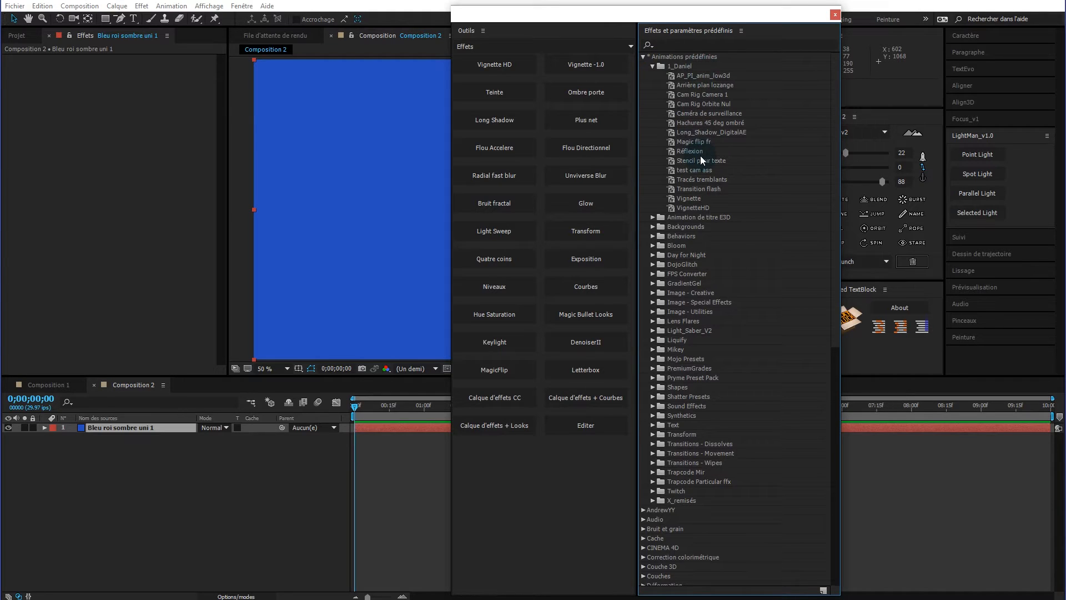
pyautogui.click(701, 209)
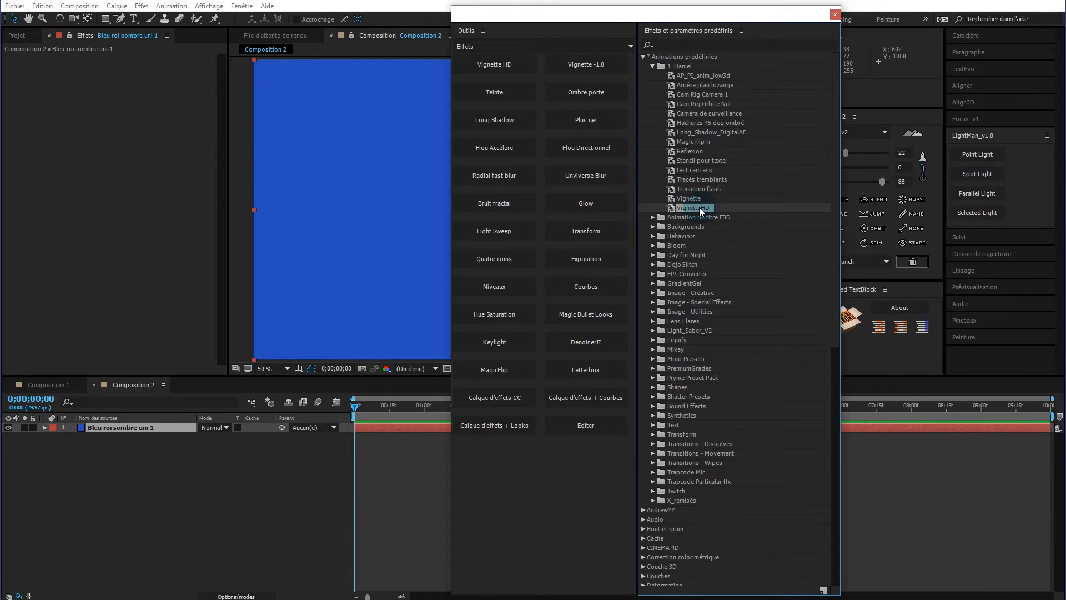
pyautogui.moveTo(699, 208); pyautogui.dragTo(154, 427)
pyautogui.click(754, 15)
pyautogui.moveTo(754, 14); pyautogui.dragTo(1065, 47)
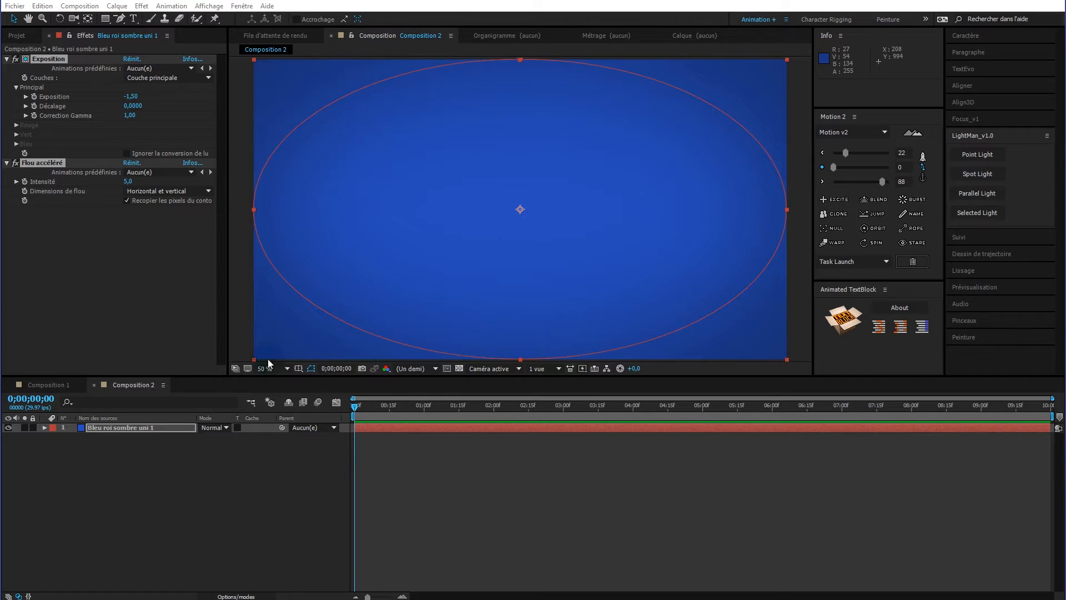
pyautogui.click(165, 308)
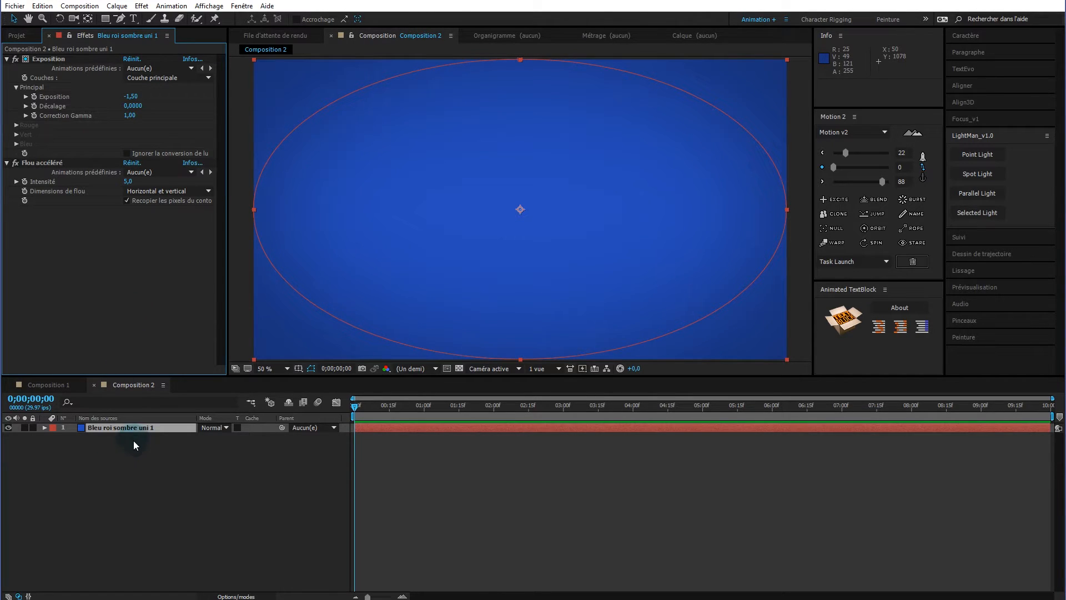
# - Create a text layer above the blue solid containing the word "tutoriel"
pyautogui.rightClick(135, 455)
pyautogui.moveTo(167, 462)
pyautogui.click(344, 477)
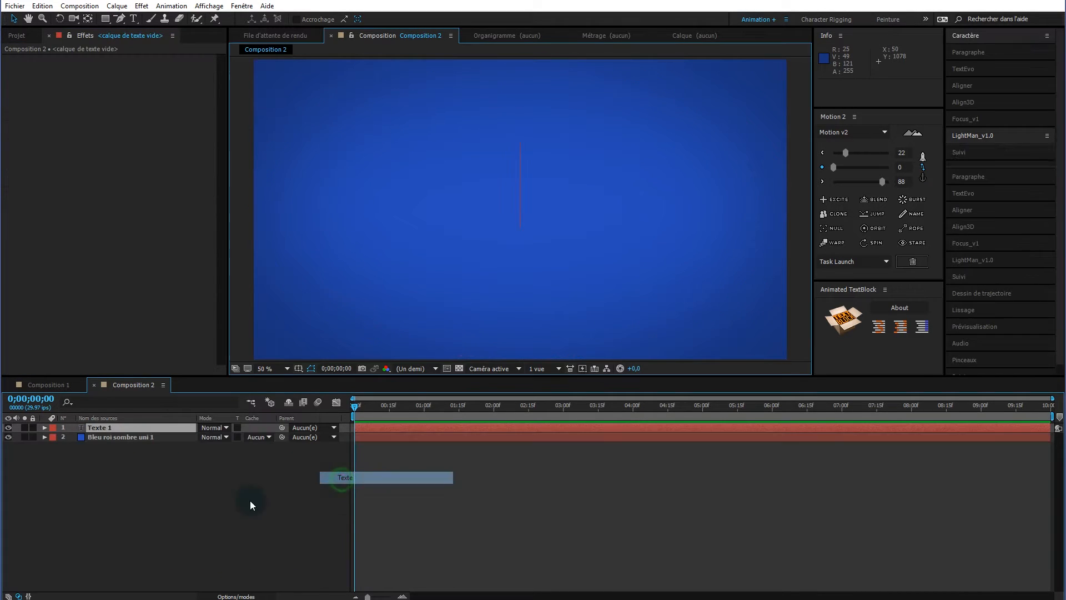
pyautogui.write('tutor')
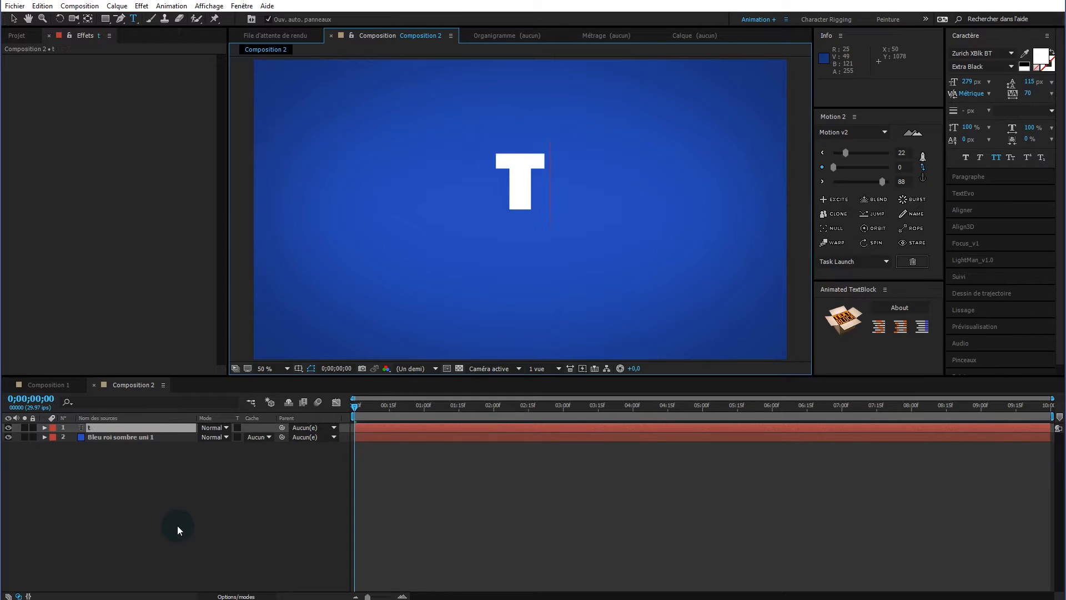
pyautogui.write('iel')
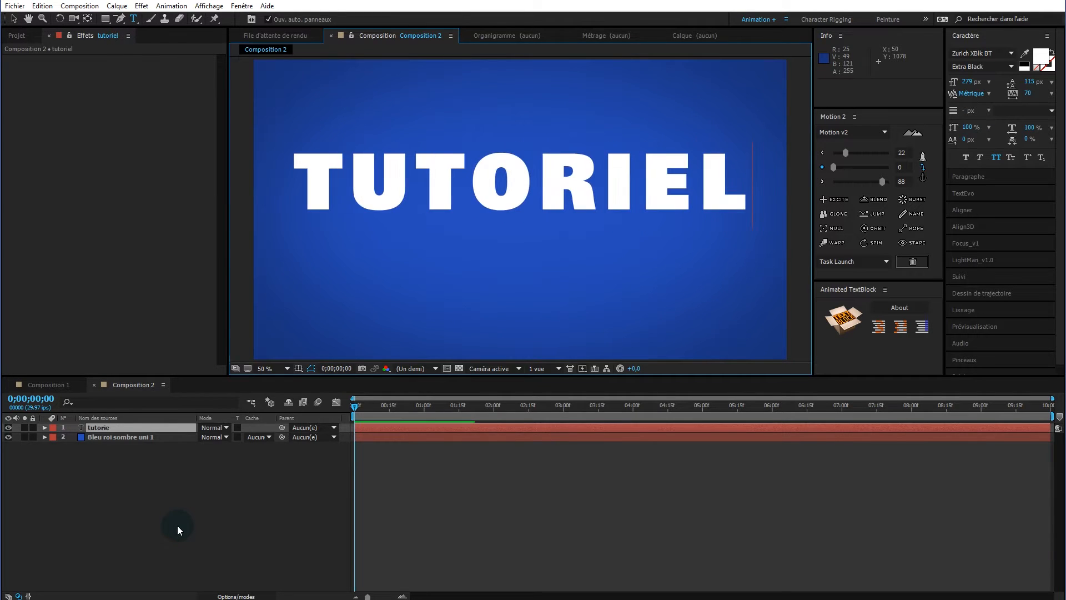
pyautogui.click(136, 460)
# - Centre the text layer horizontally and vertically in the composition
pyautogui.click(156, 428)
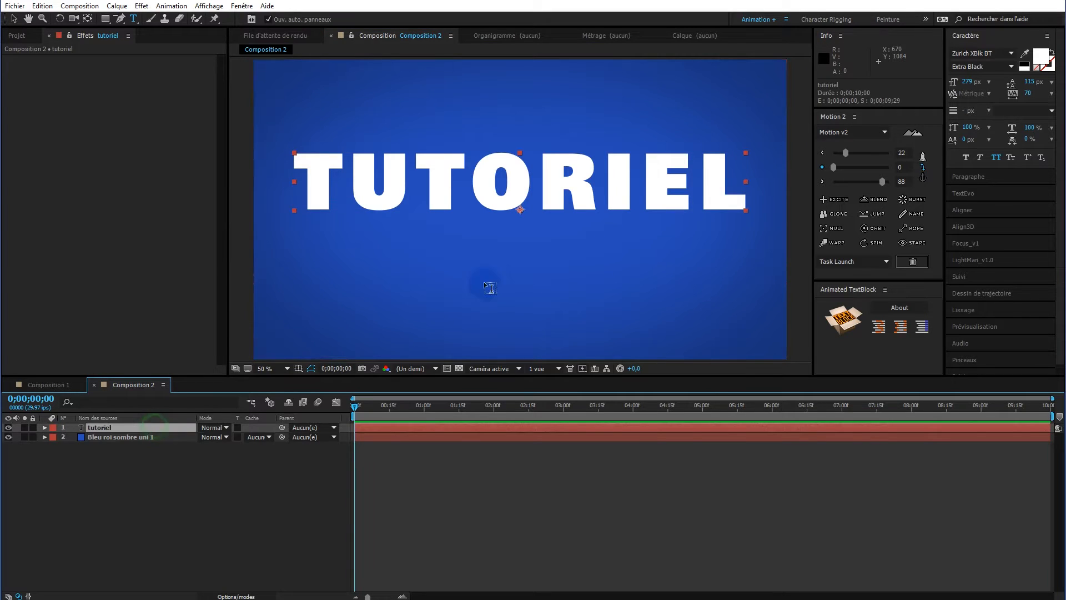
pyautogui.click(969, 210)
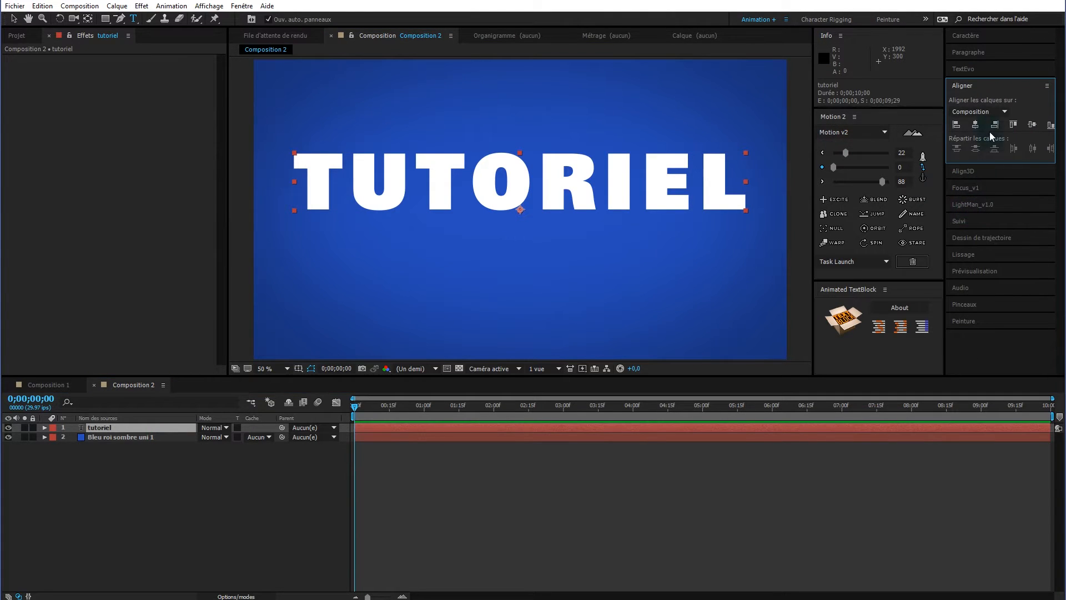
pyautogui.click(246, 8)
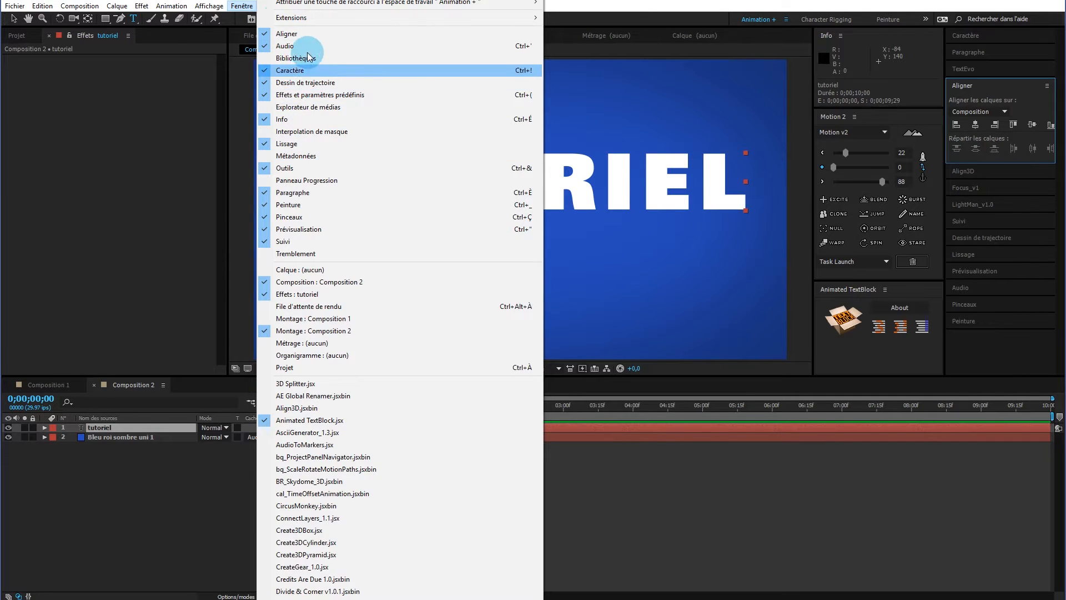
pyautogui.click(180, 180)
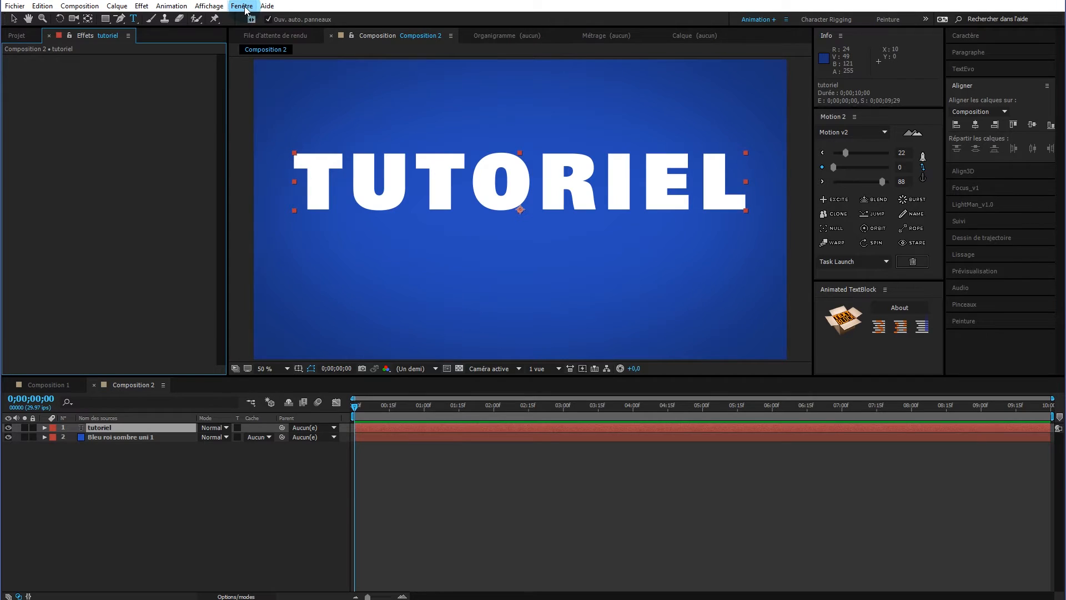
pyautogui.click(971, 127)
pyautogui.click(1032, 124)
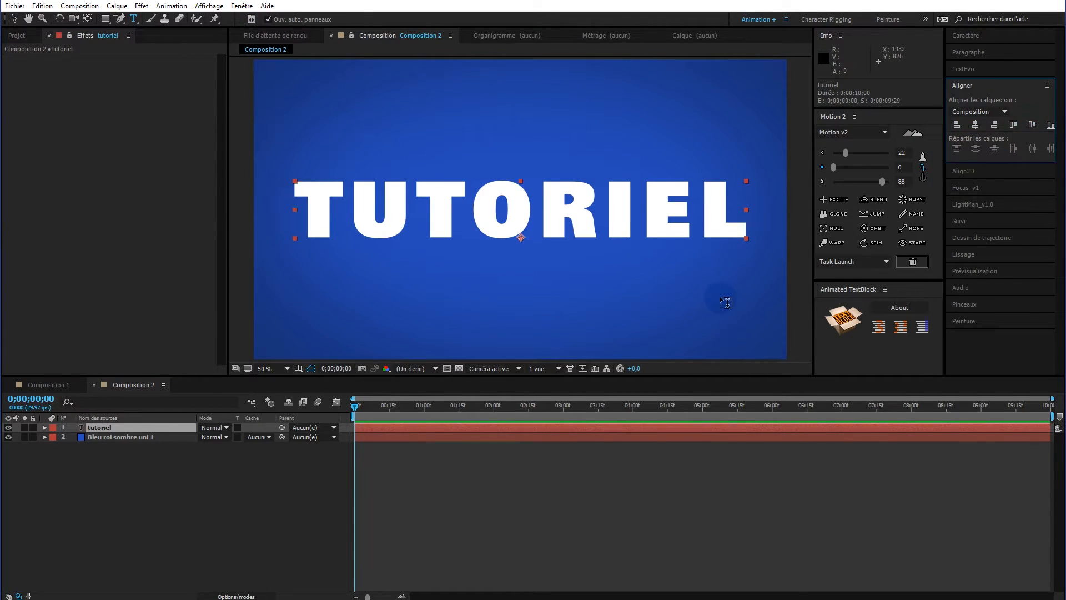
# - Create masks from the tutoriel text layer
pyautogui.click(275, 506)
pyautogui.rightClick(139, 427)
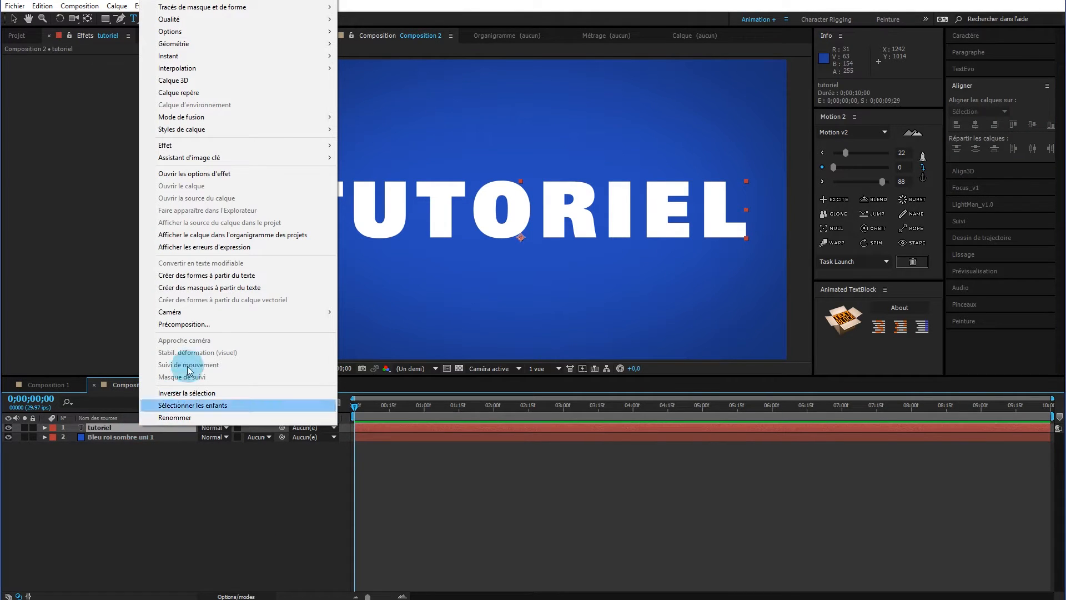
pyautogui.click(147, 477)
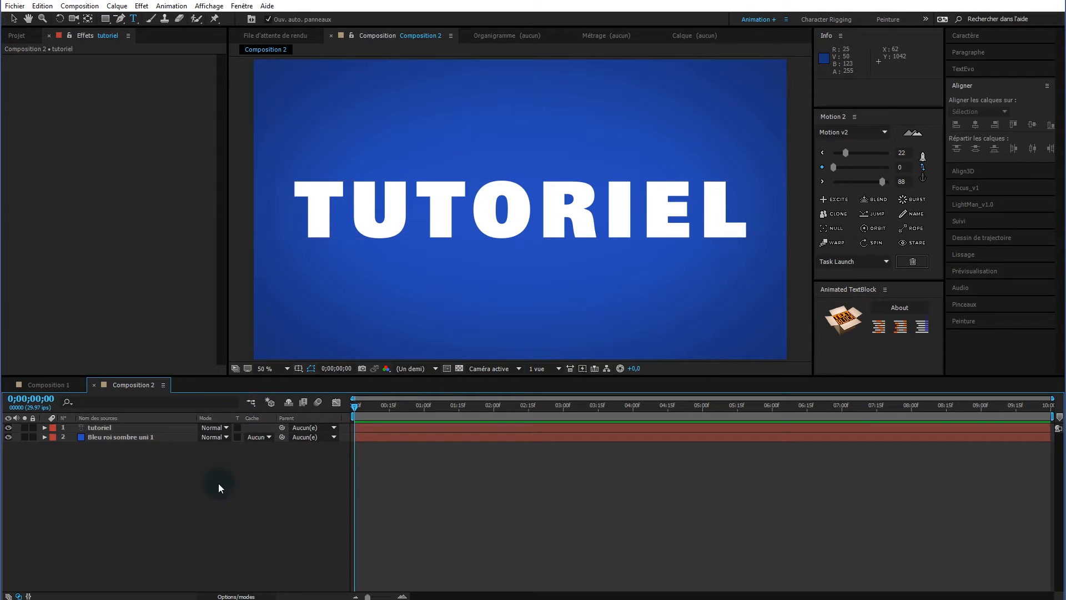
pyautogui.rightClick(131, 425)
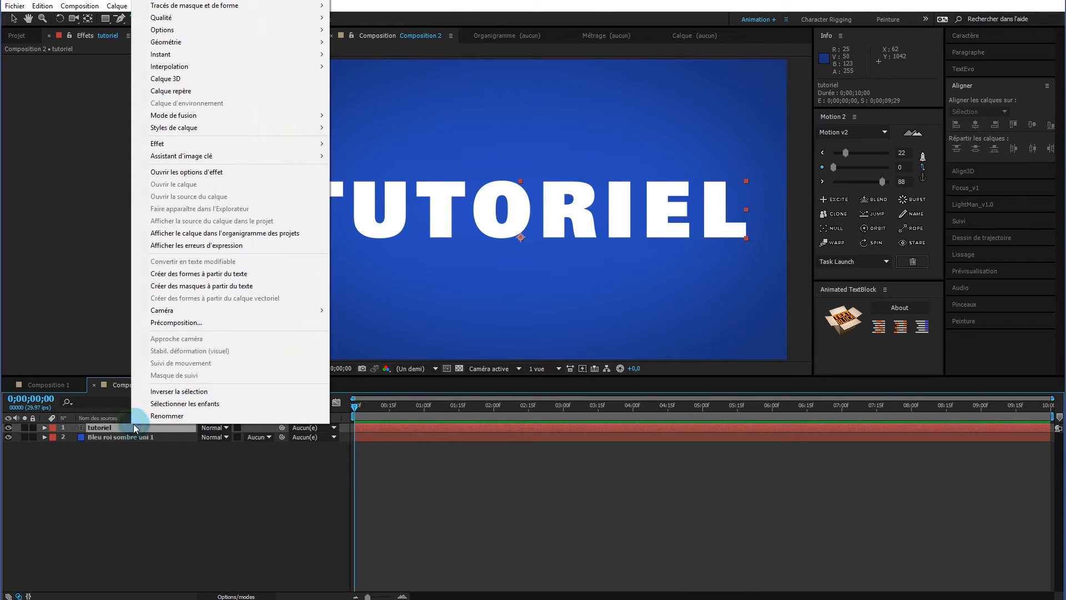
pyautogui.click(210, 288)
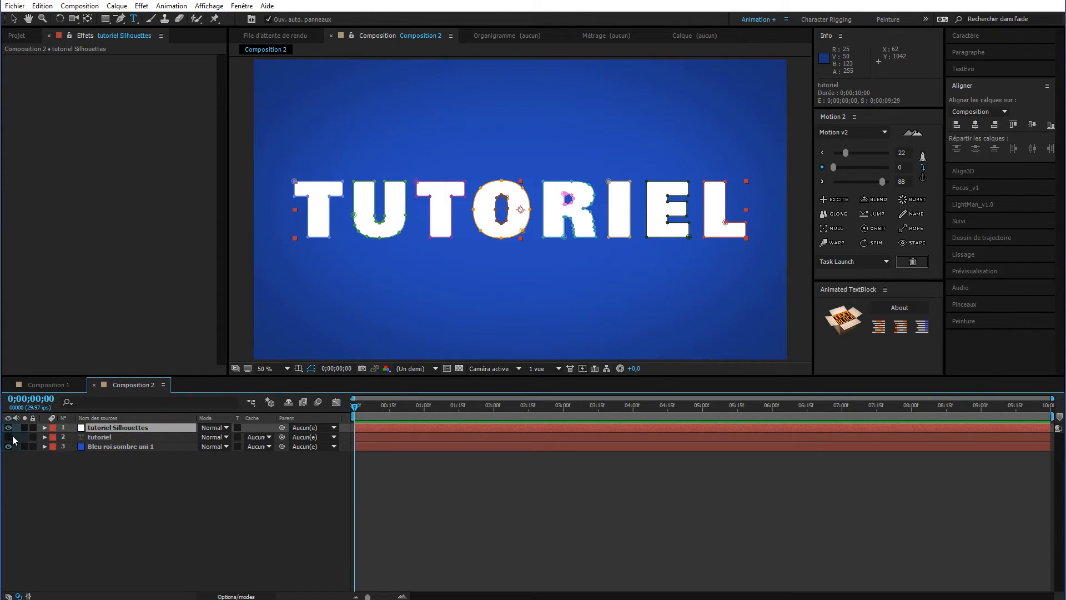
# - Move the tutoriel Silhouettes and tutoriel layers together below the blue solid in the layer stack
pyautogui.click(144, 427)
pyautogui.keyDown('ctrl'); pyautogui.click(132, 437); pyautogui.keyUp('ctrl')
pyautogui.moveTo(138, 426); pyautogui.dragTo(135, 472)
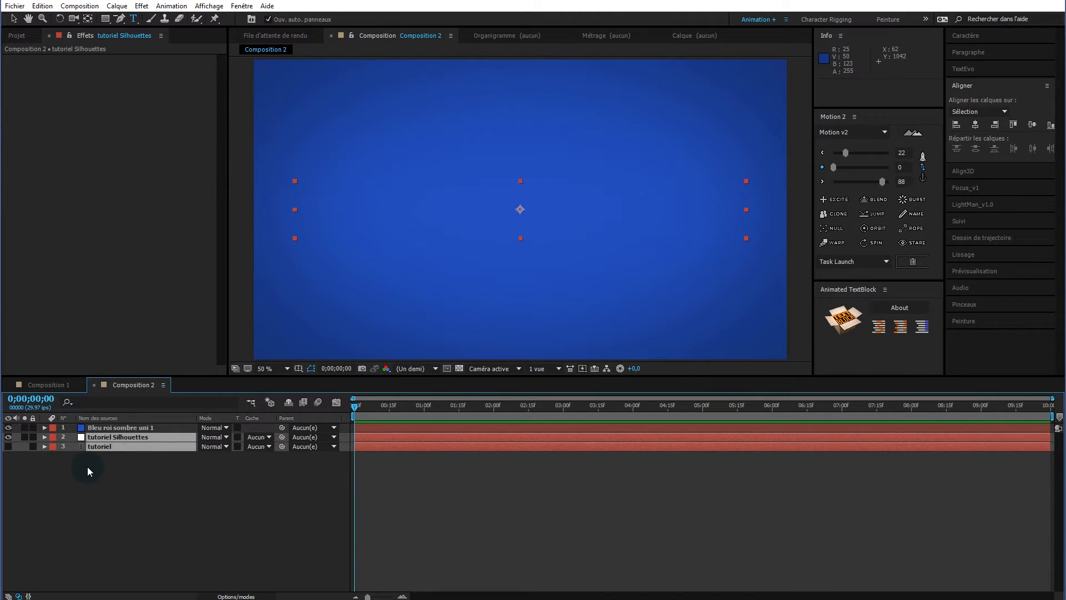
# - Expand the tutoriel Silhouettes layer's masks and inspect the individual letter outlines in the composition view
pyautogui.click(126, 436)
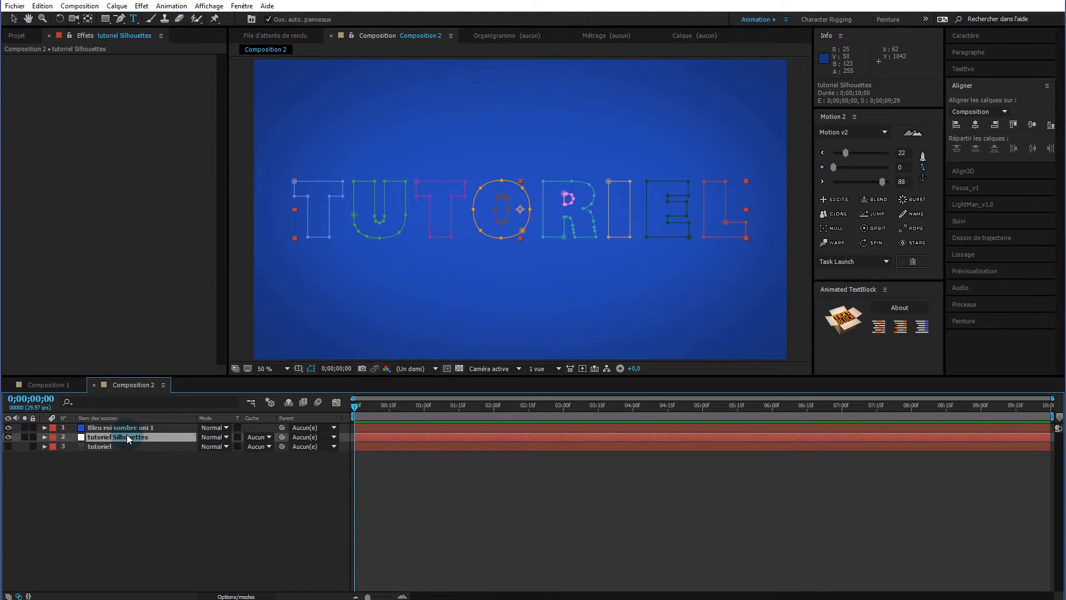
pyautogui.click(45, 436)
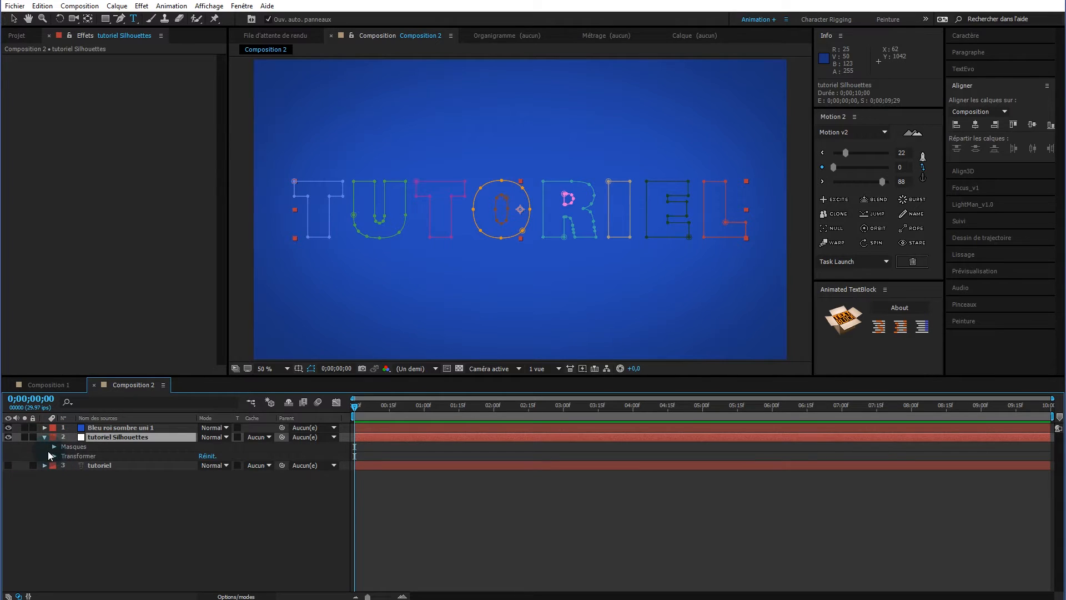
pyautogui.click(54, 446)
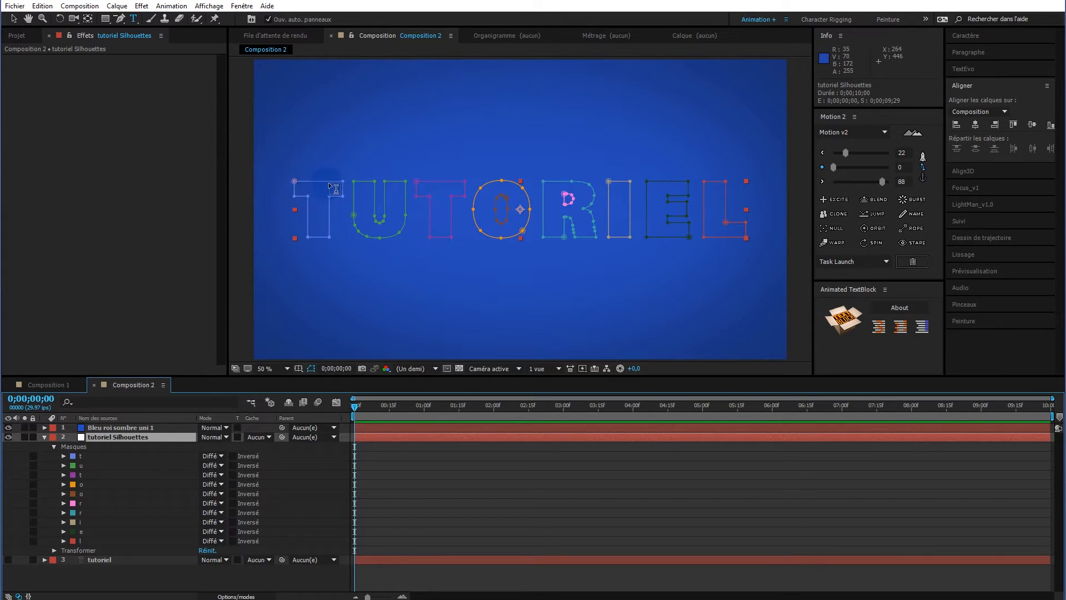
pyautogui.press('/')
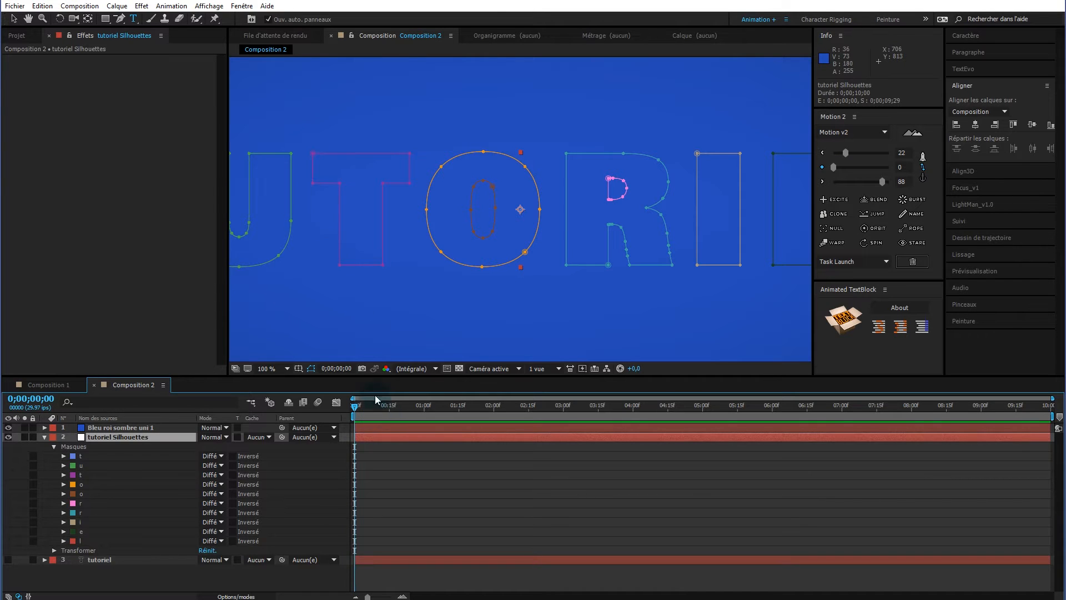
pyautogui.scroll(-2, 389, 321)
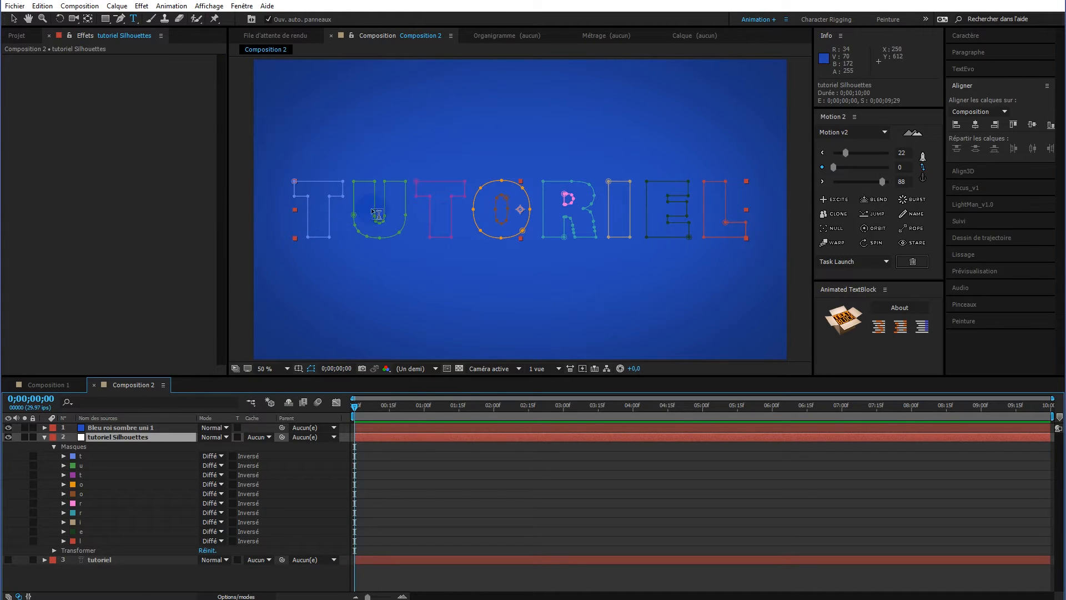
pyautogui.click(290, 508)
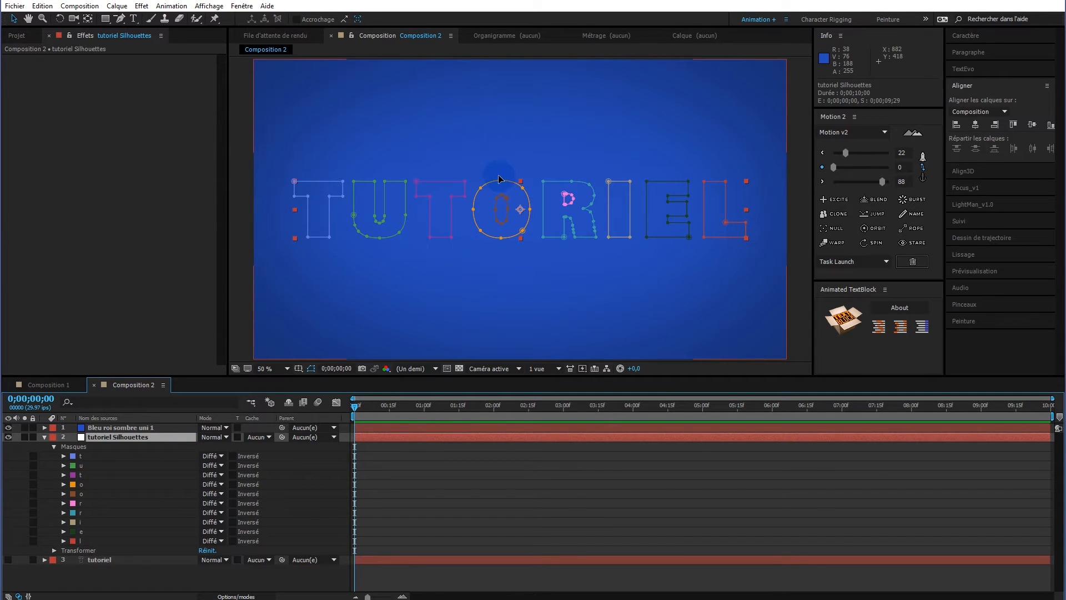
pyautogui.click(138, 437)
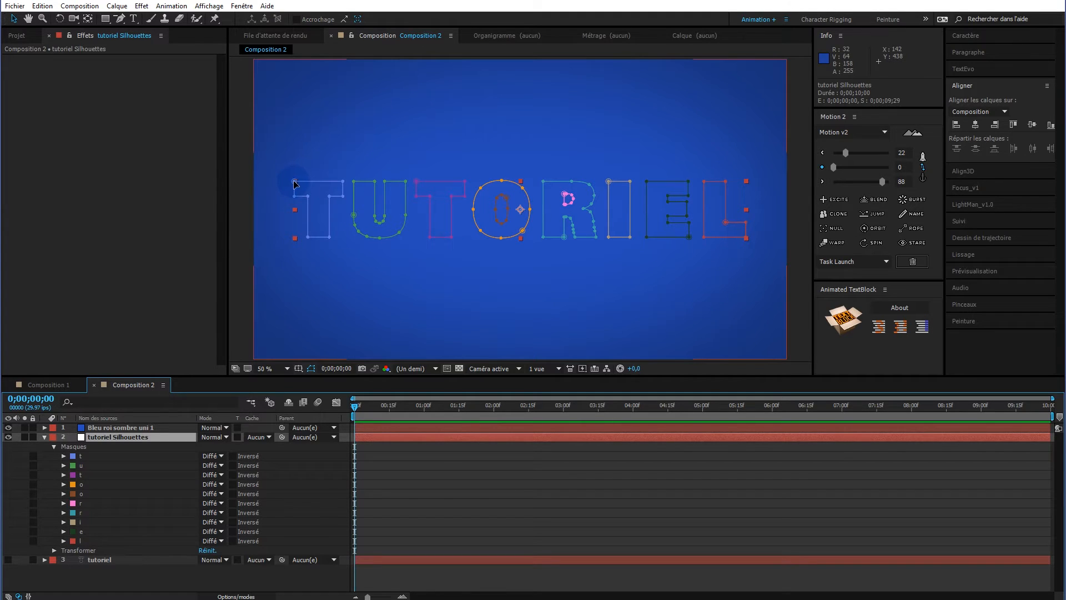
# - Set the first vertex of the second T's mask at the inner corner right of its stem and collapse the tutoriel Silhouettes layer
pyautogui.rightClick(452, 200)
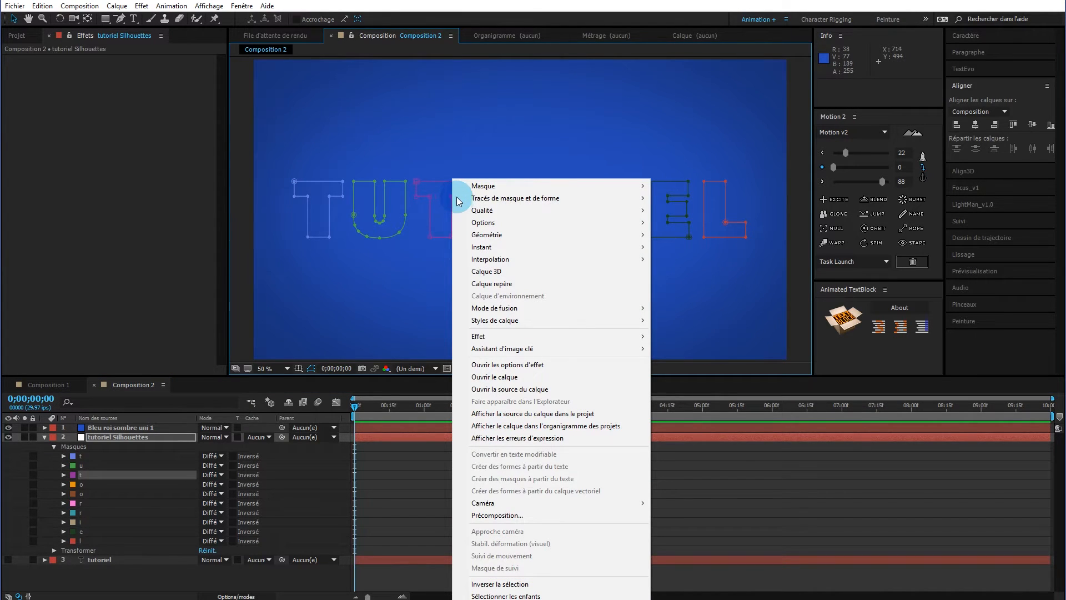
pyautogui.moveTo(458, 198)
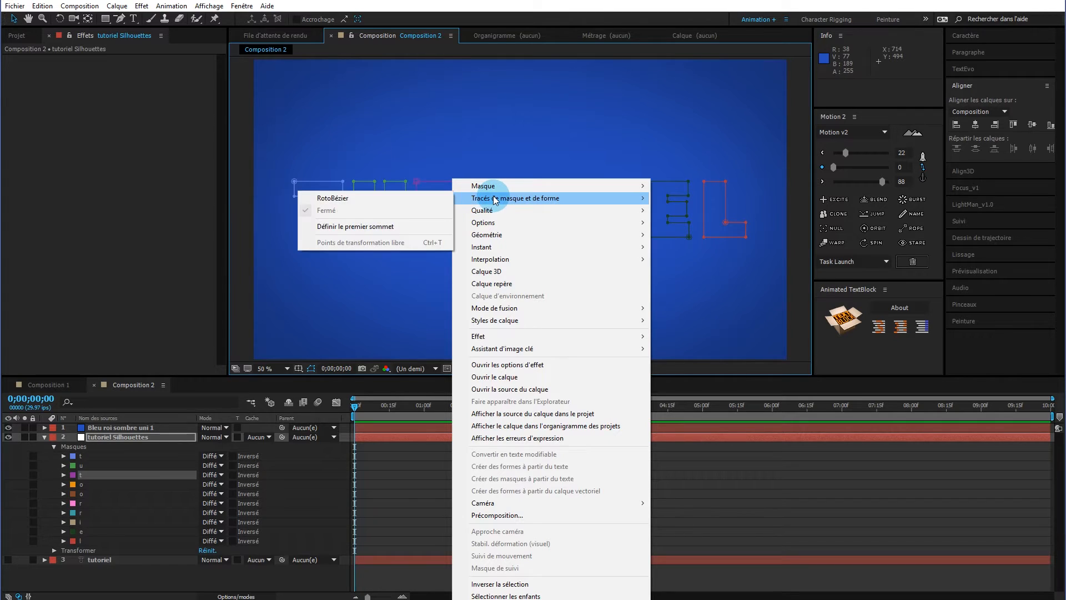
pyautogui.click(383, 225)
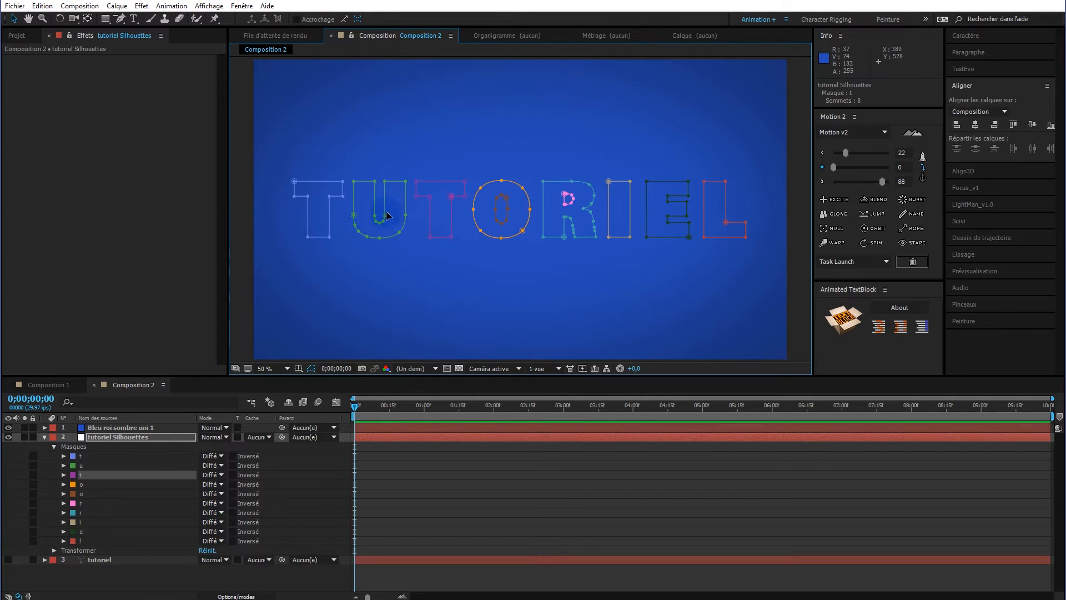
pyautogui.click(151, 437)
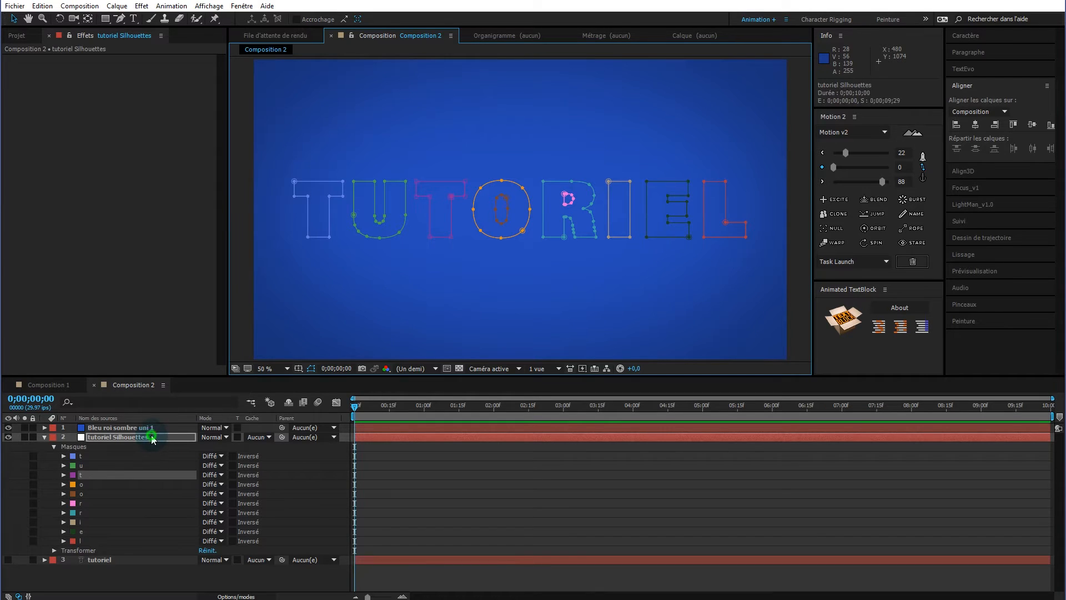
pyautogui.click(44, 437)
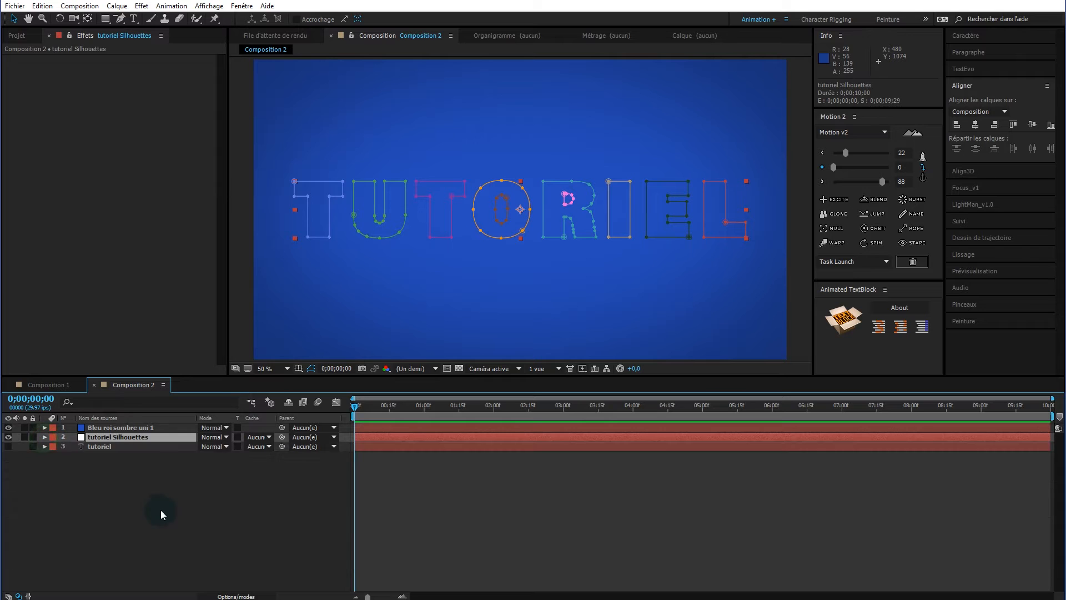
pyautogui.rightClick(193, 494)
pyautogui.moveTo(211, 498)
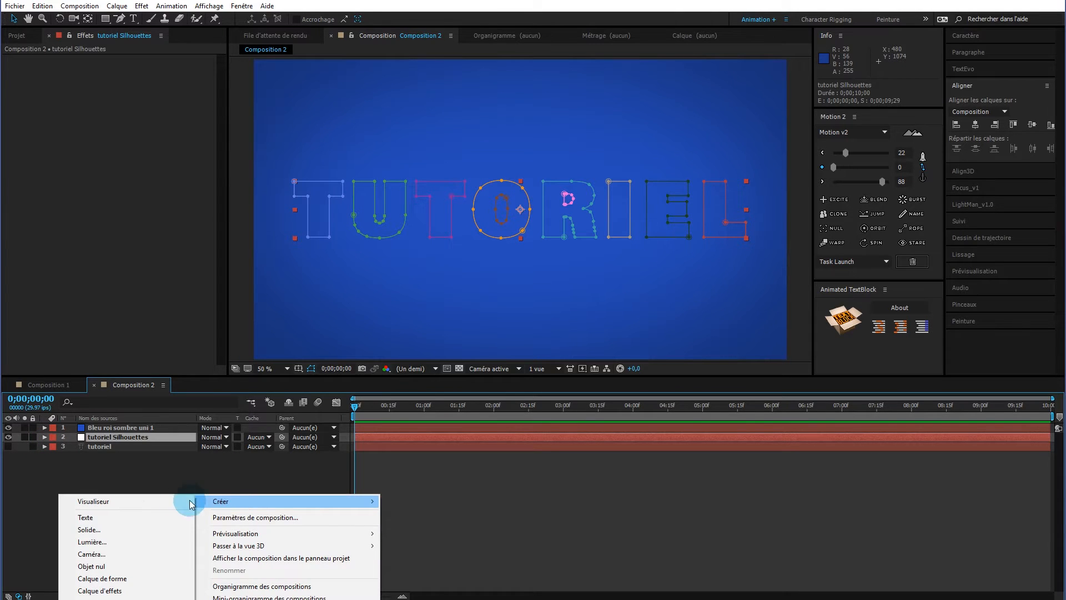
pyautogui.click(127, 534)
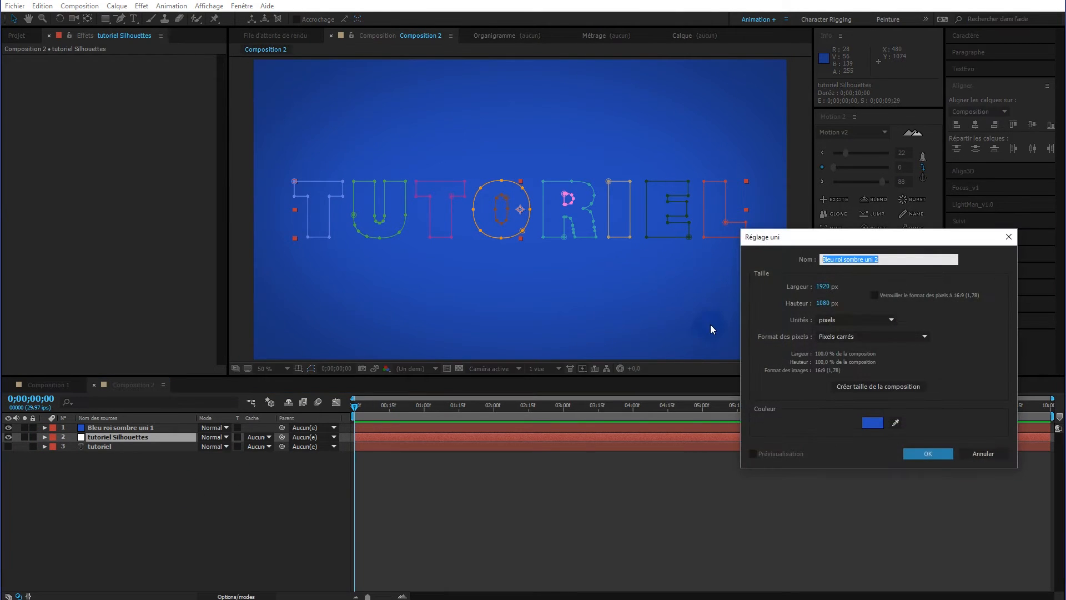
pyautogui.write('Particular')
pyautogui.click(872, 423)
pyautogui.moveTo(755, 221); pyautogui.dragTo(678, 261)
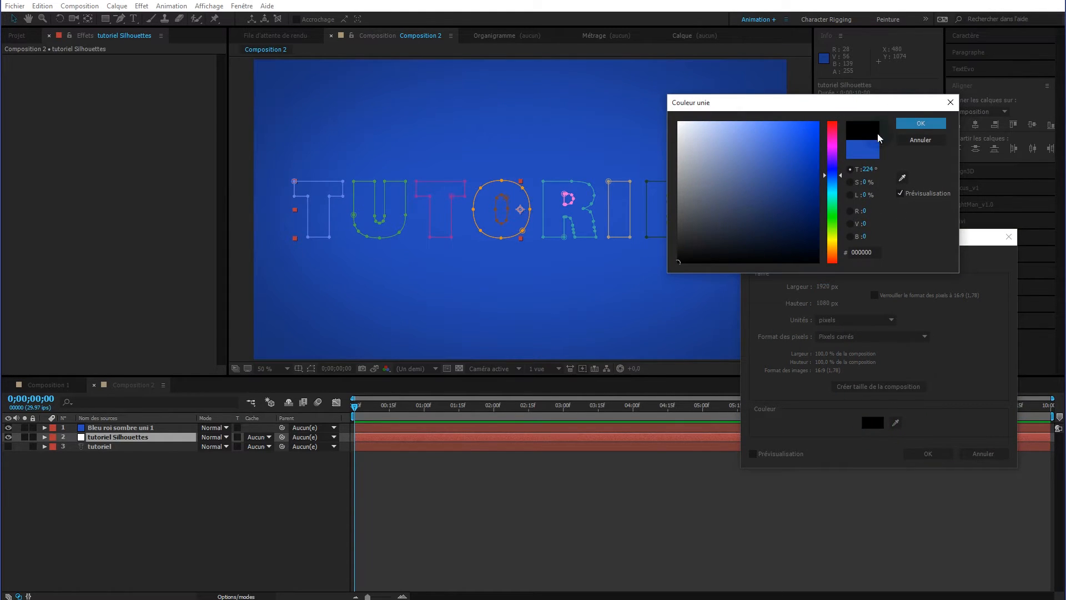
pyautogui.click(920, 123)
pyautogui.click(932, 454)
# - Place the blue solid directly below the Particular layer and rename it AP
pyautogui.click(136, 428)
pyautogui.moveTo(135, 426); pyautogui.dragTo(135, 443)
pyautogui.click(121, 438)
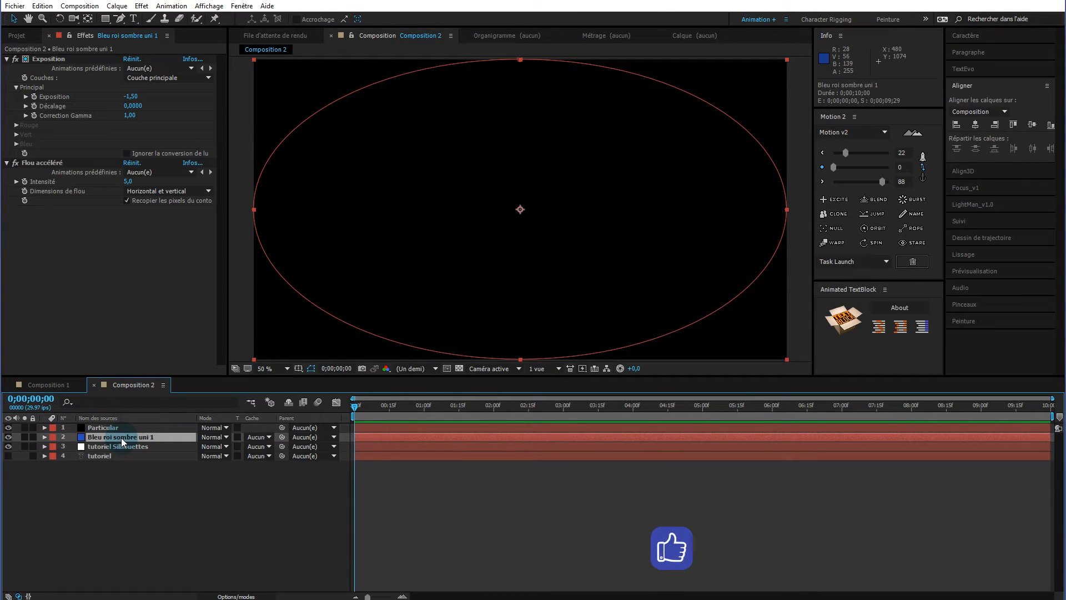
pyautogui.press('Return')
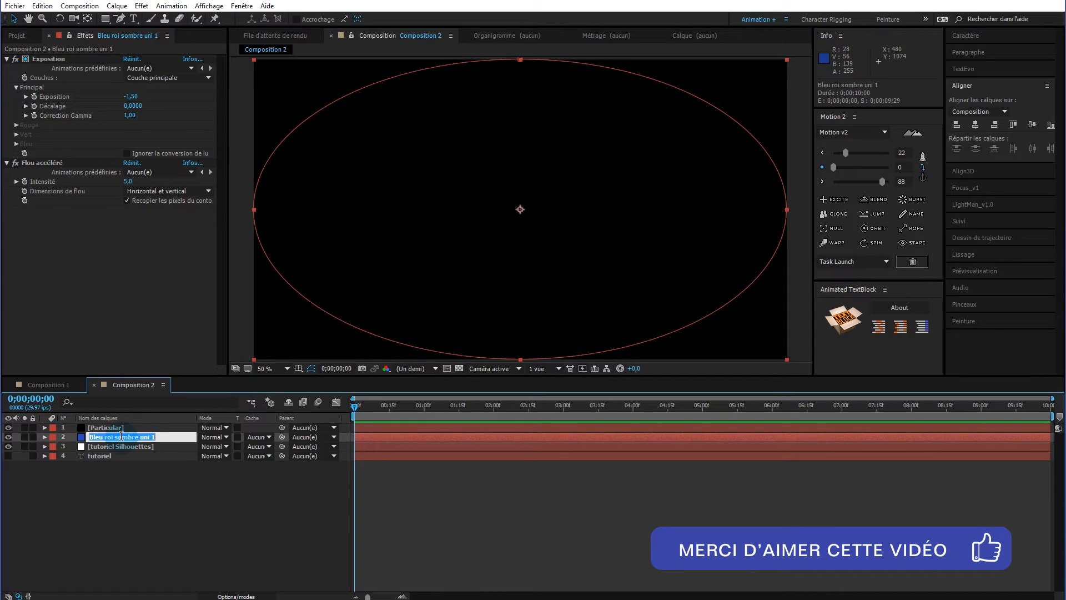
pyautogui.write('AP')
pyautogui.press('Return')
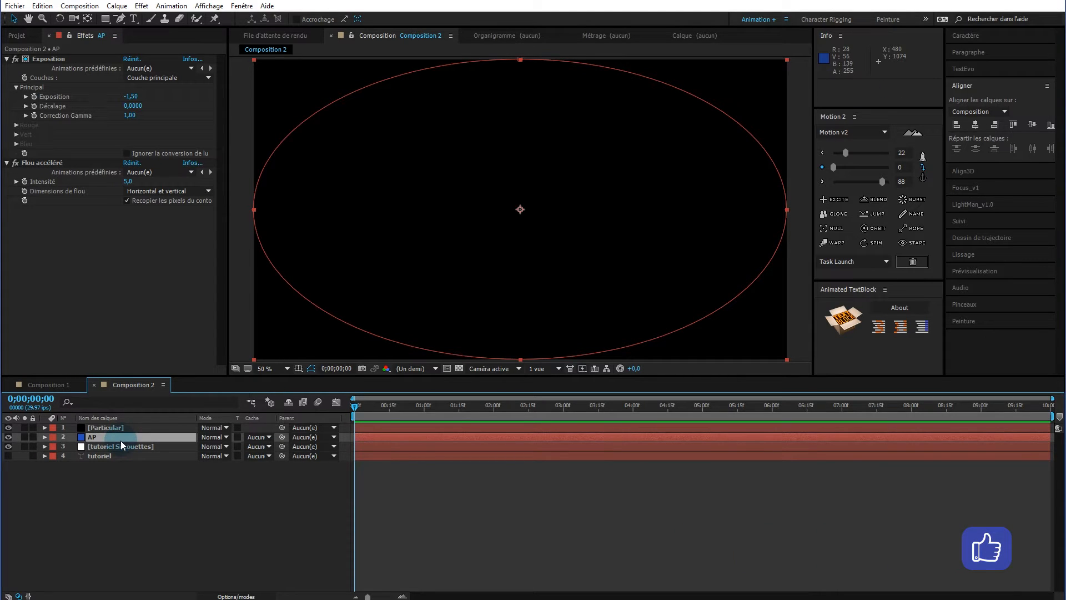
# - Apply the Trapcode Particular effect to the Particular layer and preview its particles at 0;00;01;17
pyautogui.click(128, 427)
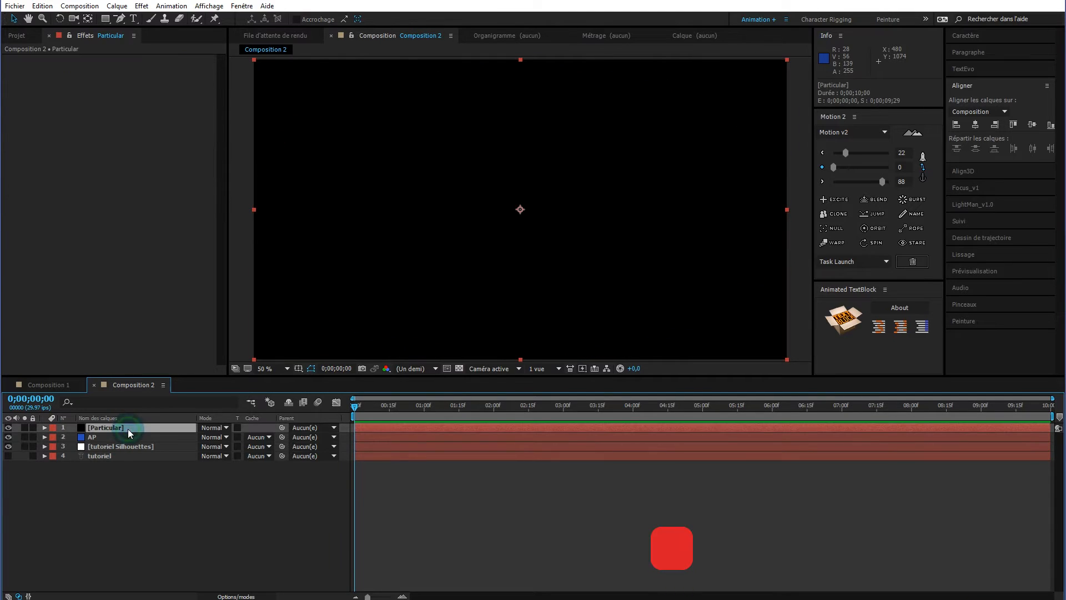
pyautogui.rightClick(147, 162)
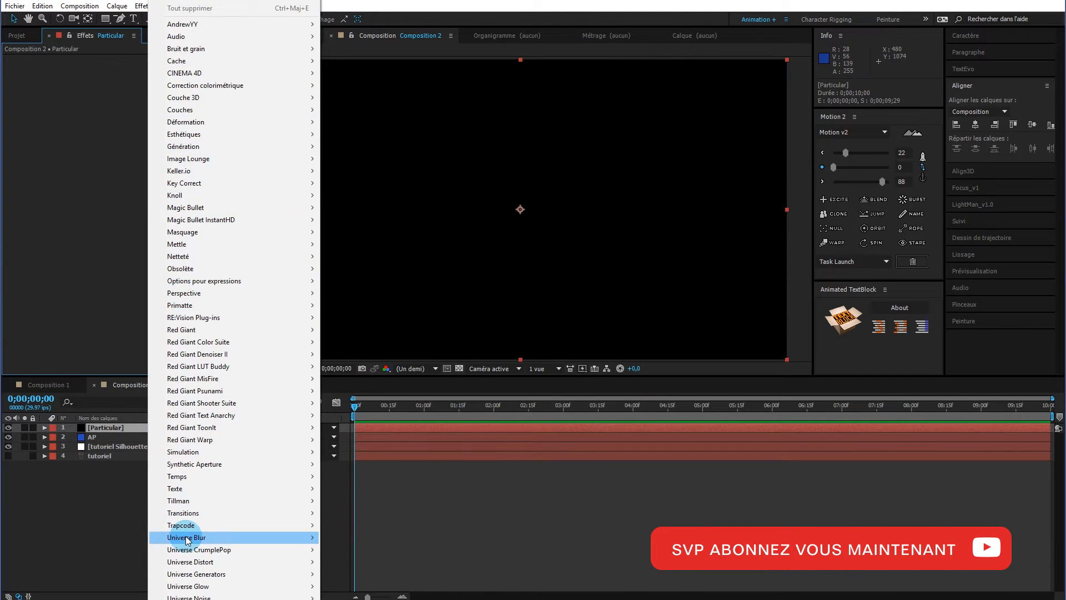
pyautogui.moveTo(189, 526)
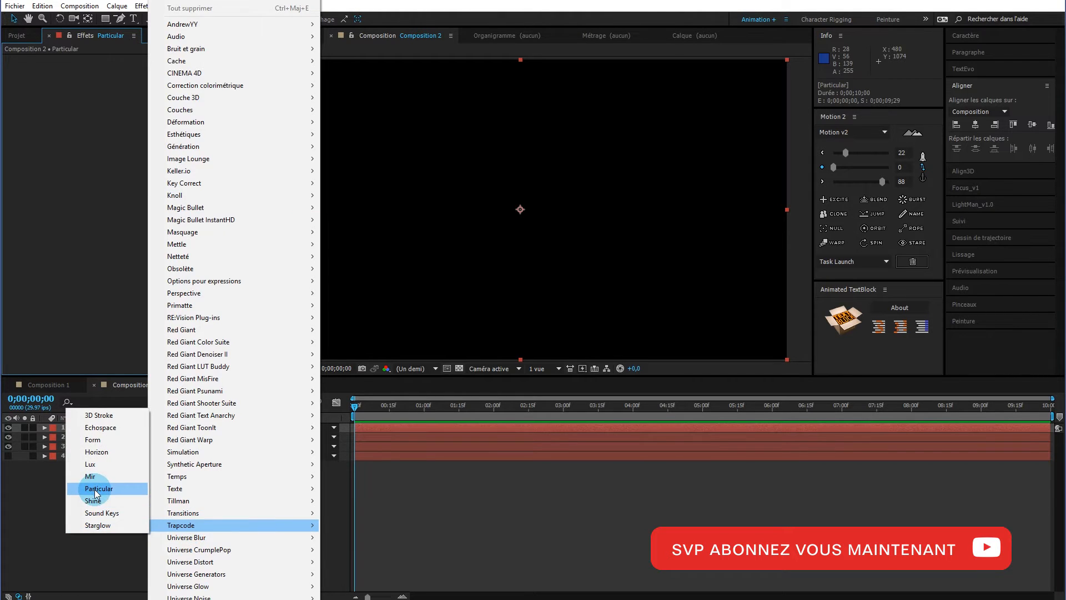
pyautogui.click(99, 488)
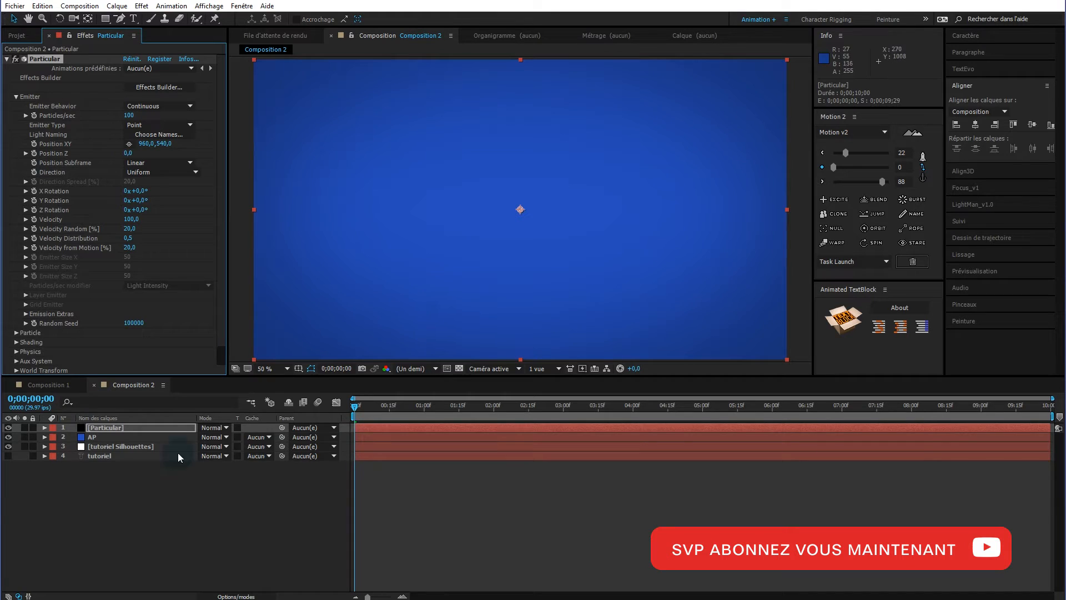
pyautogui.moveTo(368, 404); pyautogui.dragTo(465, 408)
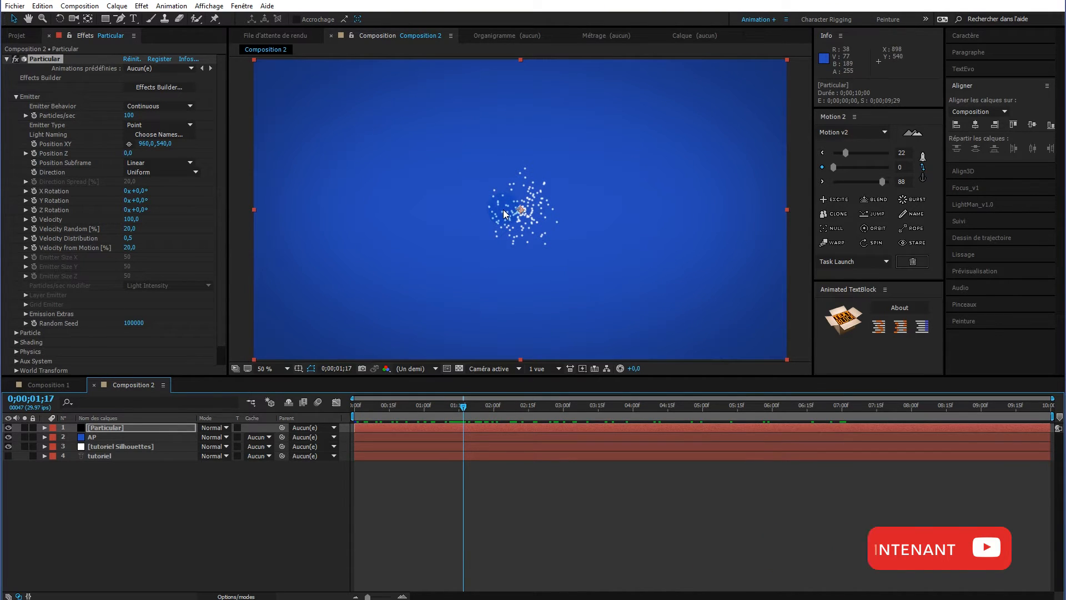
# - Create a white point light named Lumière 1 at 100% intensity and place it above all other layers
pyautogui.click(121, 448)
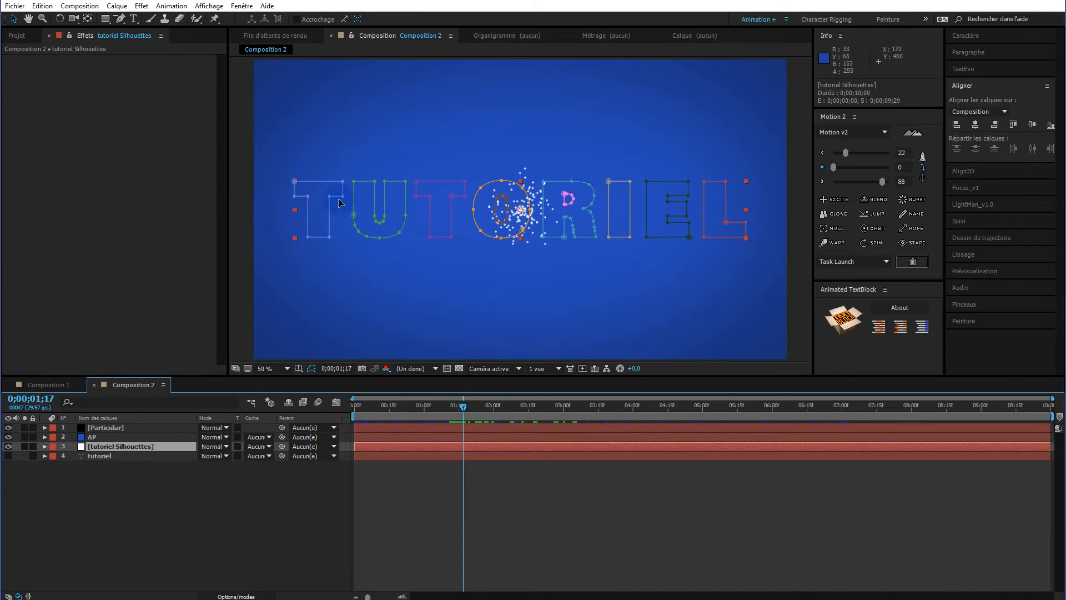
pyautogui.rightClick(234, 498)
pyautogui.moveTo(261, 505)
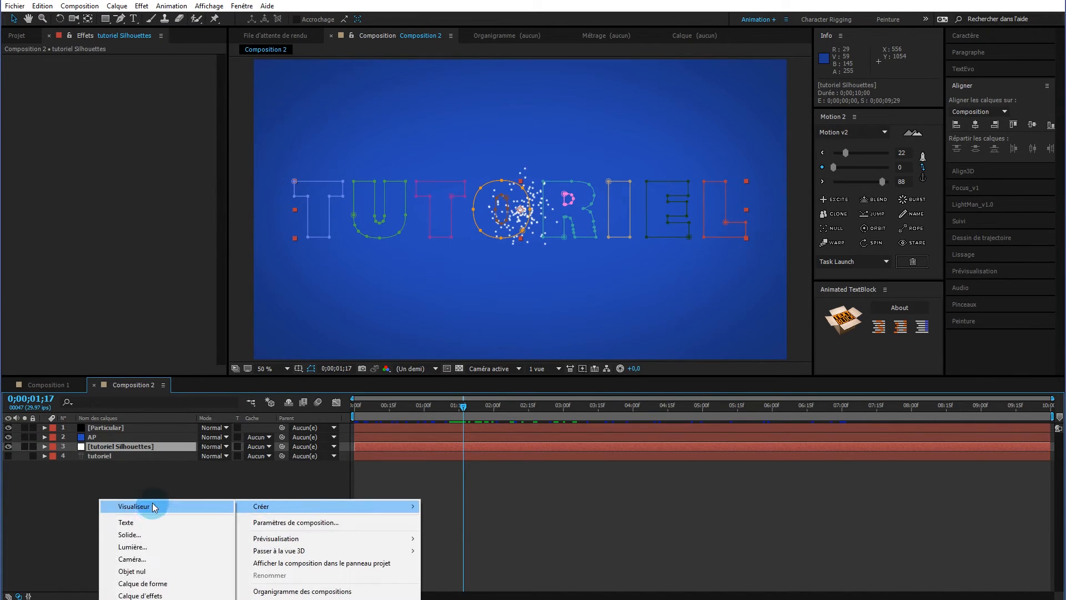
pyautogui.click(148, 545)
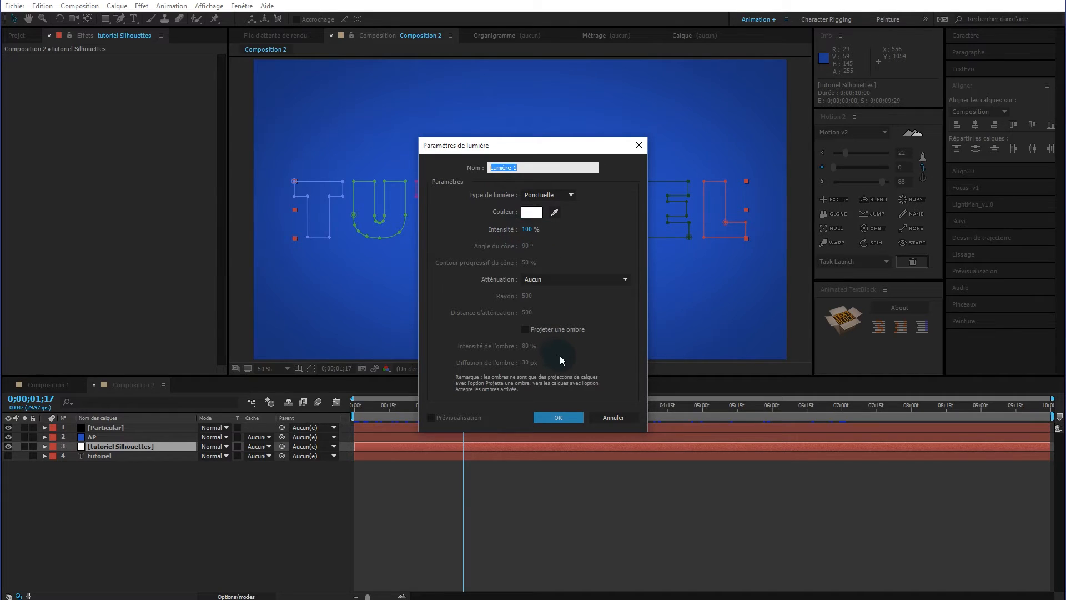
pyautogui.click(565, 416)
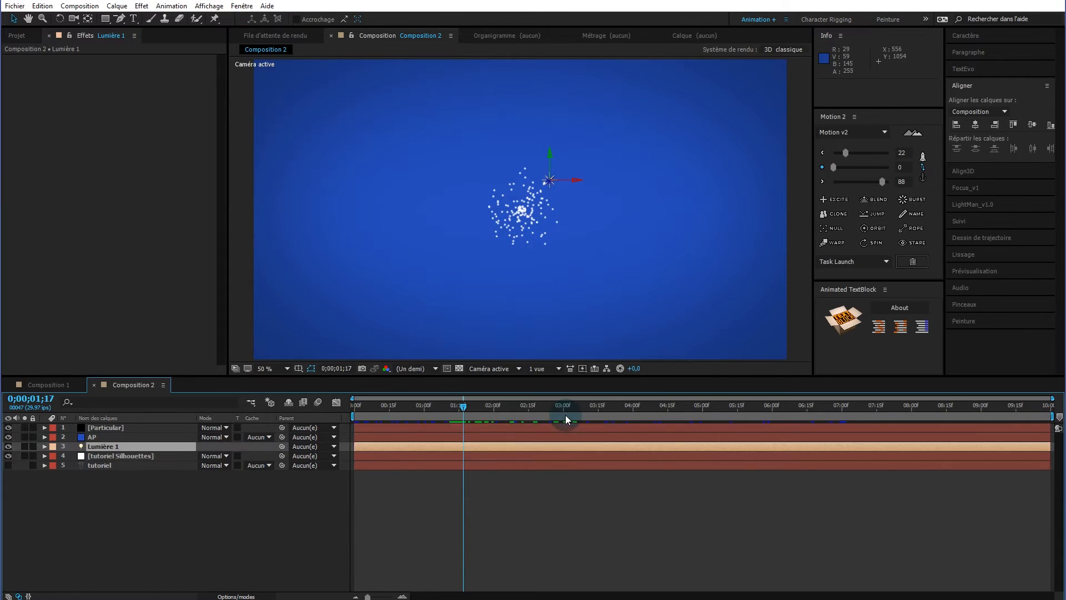
pyautogui.click(116, 446)
pyautogui.moveTo(114, 445); pyautogui.dragTo(115, 424)
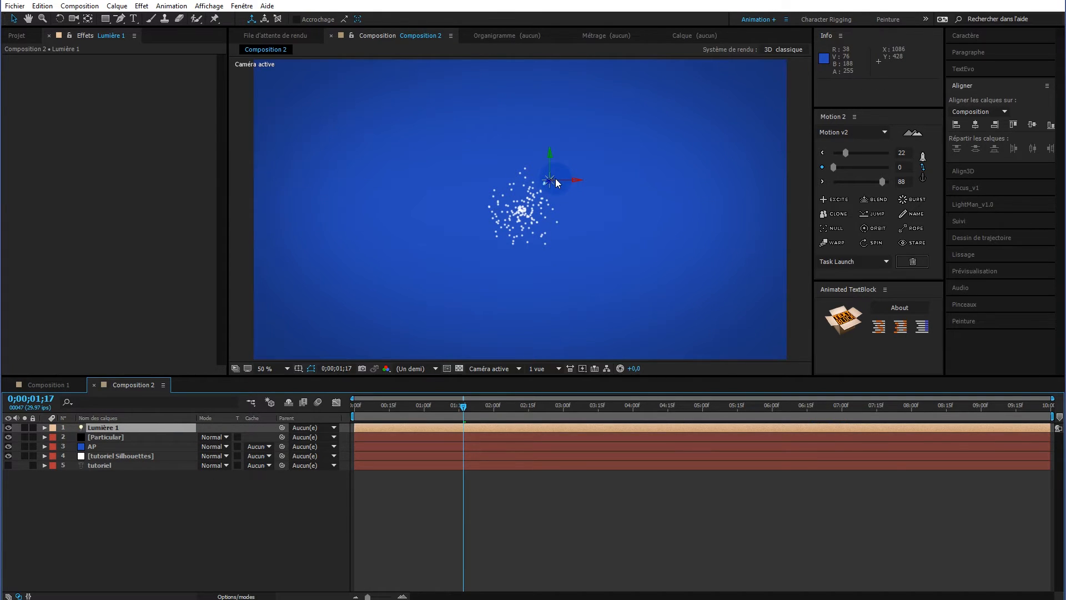
# - Change the Emitter Type of the Particular effect to Light(s)
pyautogui.click(109, 438)
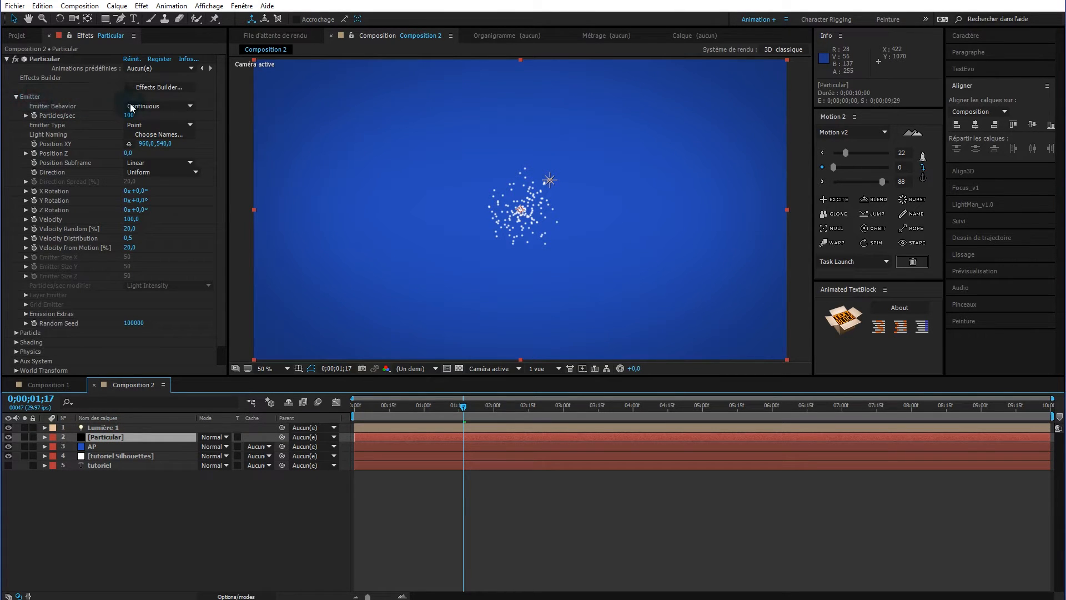
pyautogui.click(178, 125)
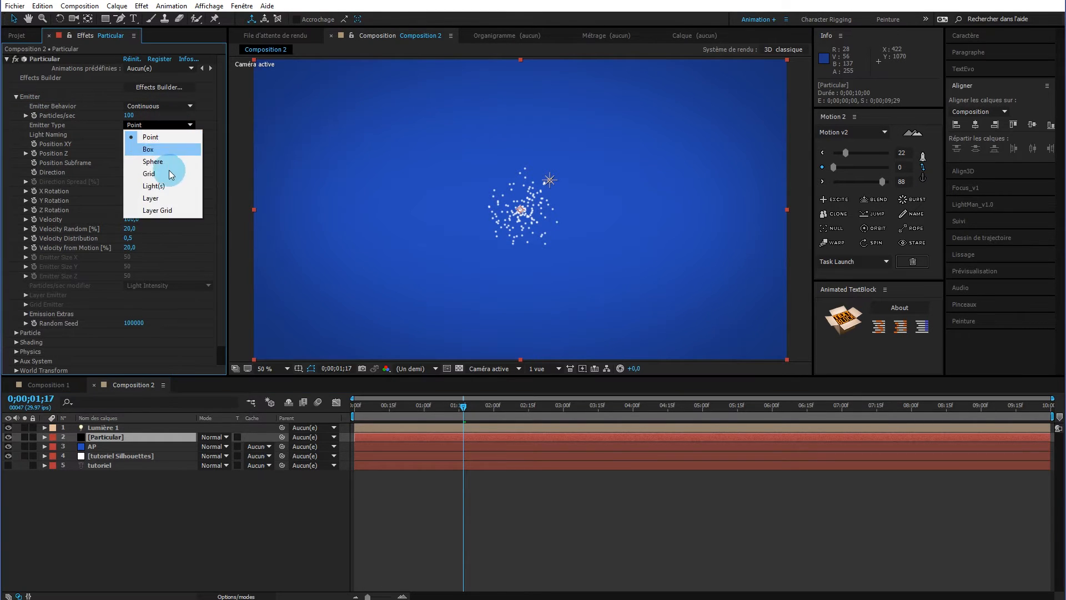
pyautogui.click(161, 185)
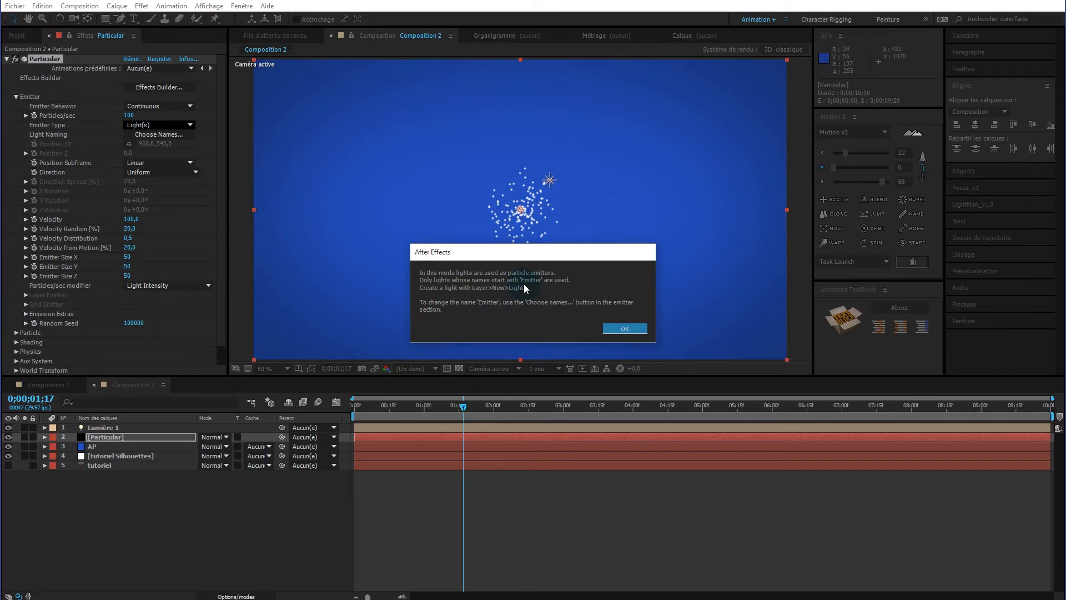
pyautogui.click(618, 328)
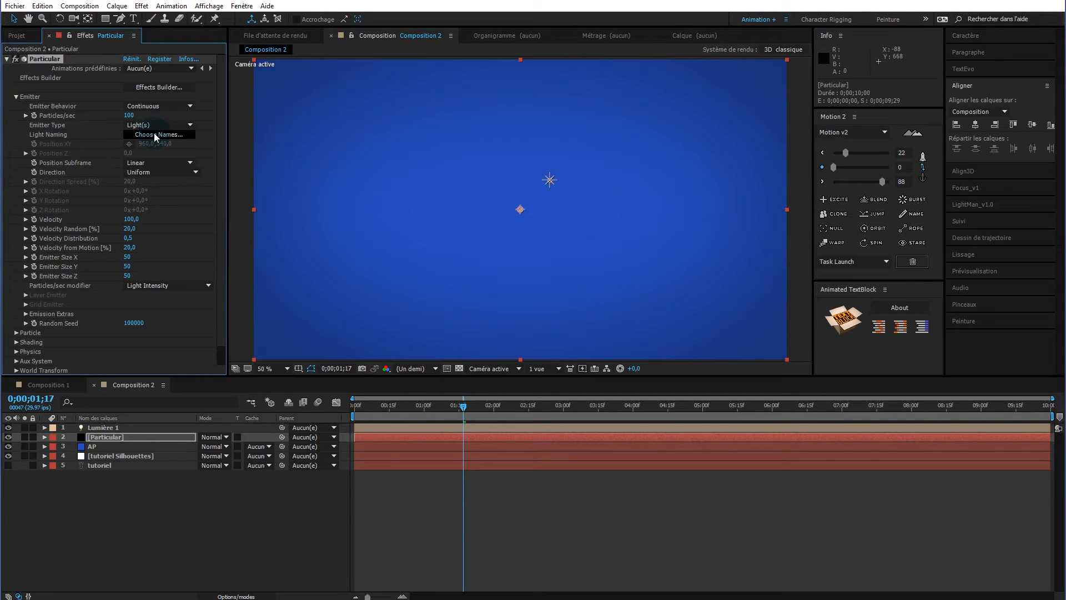
# - Set the Particular effect's light emitter name prefix to Lumière
pyautogui.click(155, 135)
pyautogui.doubleClick(60, 163)
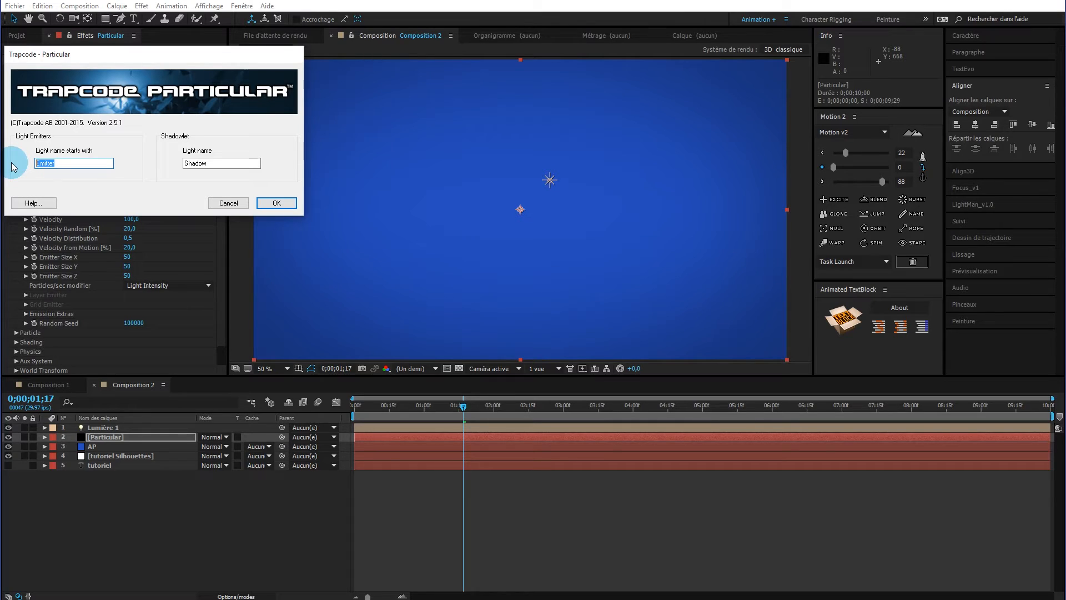
pyautogui.write('Lumière')
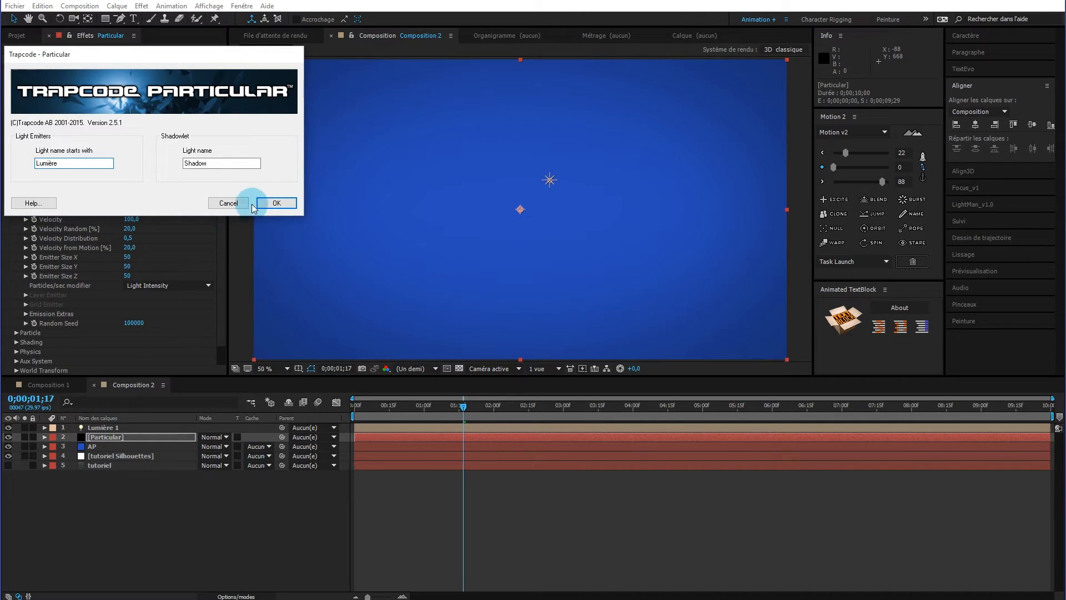
pyautogui.click(276, 203)
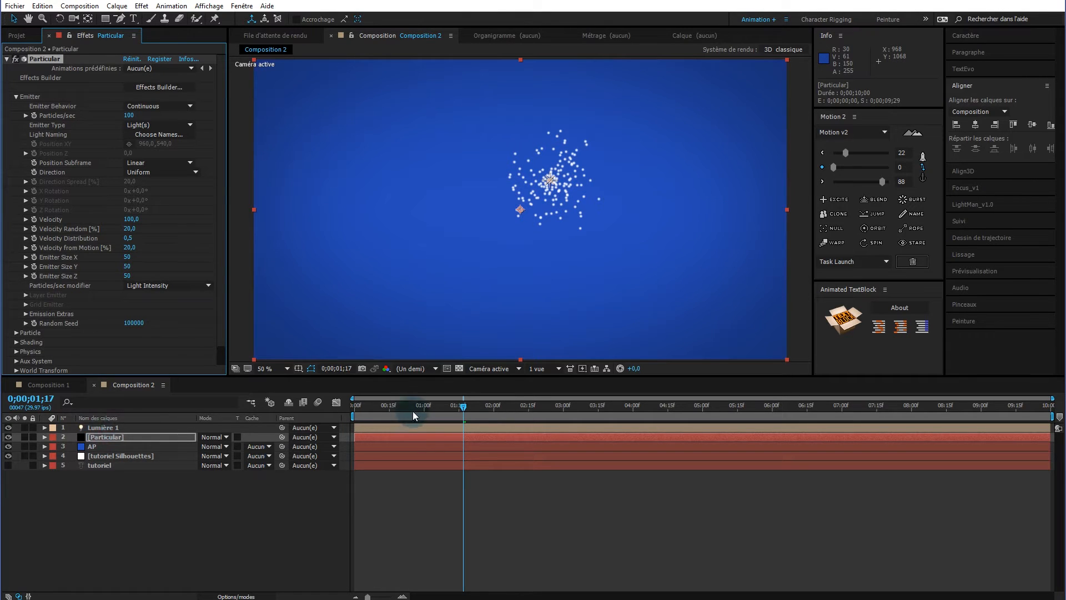
# - Move the Lumière 1 light in the composition to about 1014.5, 490, -666.7
pyautogui.moveTo(548, 188); pyautogui.dragTo(528, 197)
pyautogui.press('Return')
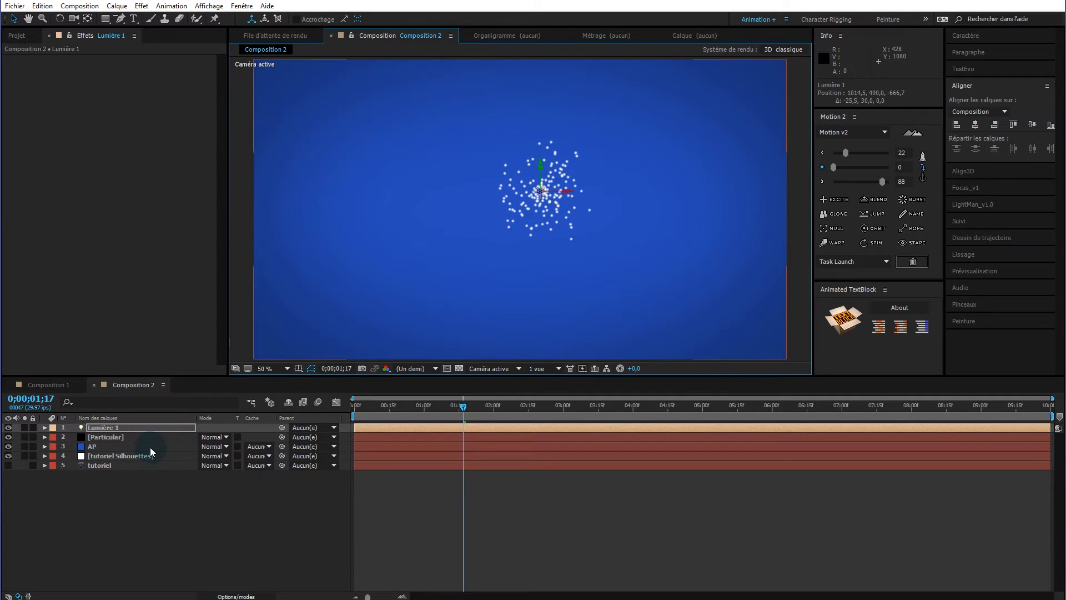
pyautogui.click(140, 454)
pyautogui.click(444, 276)
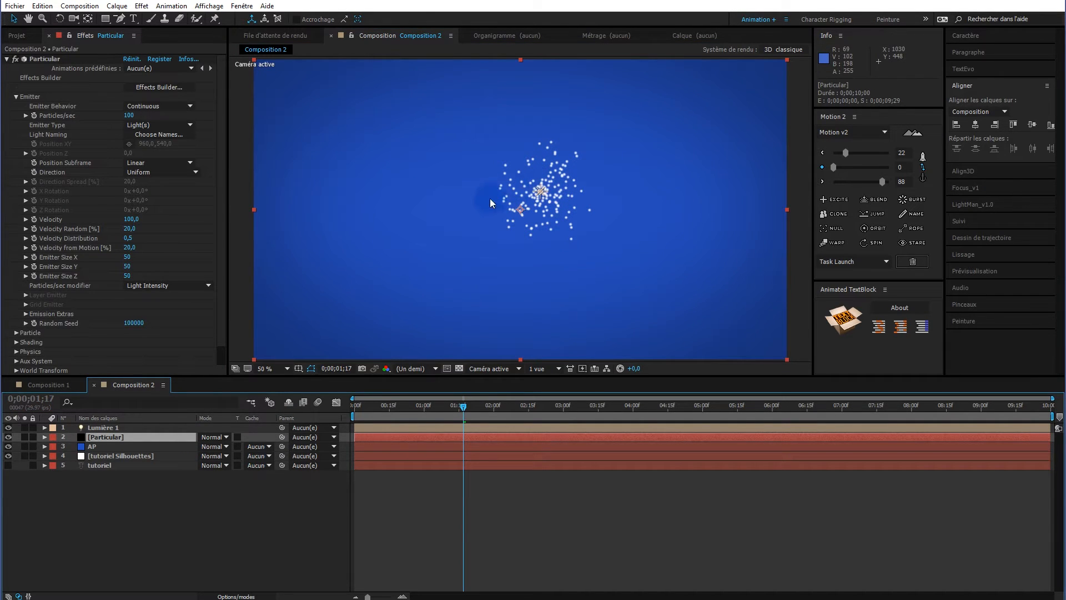
# - Copy the mask path (Tracé du masque) of the first t mask on the tutoriel Silhouettes layer
pyautogui.click(125, 455)
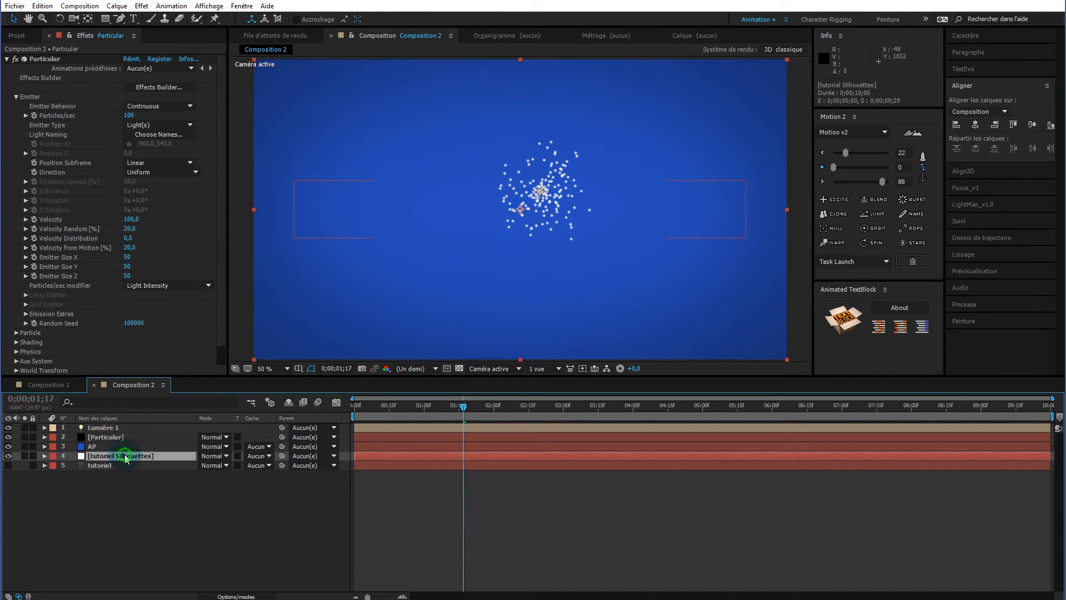
pyautogui.click(45, 456)
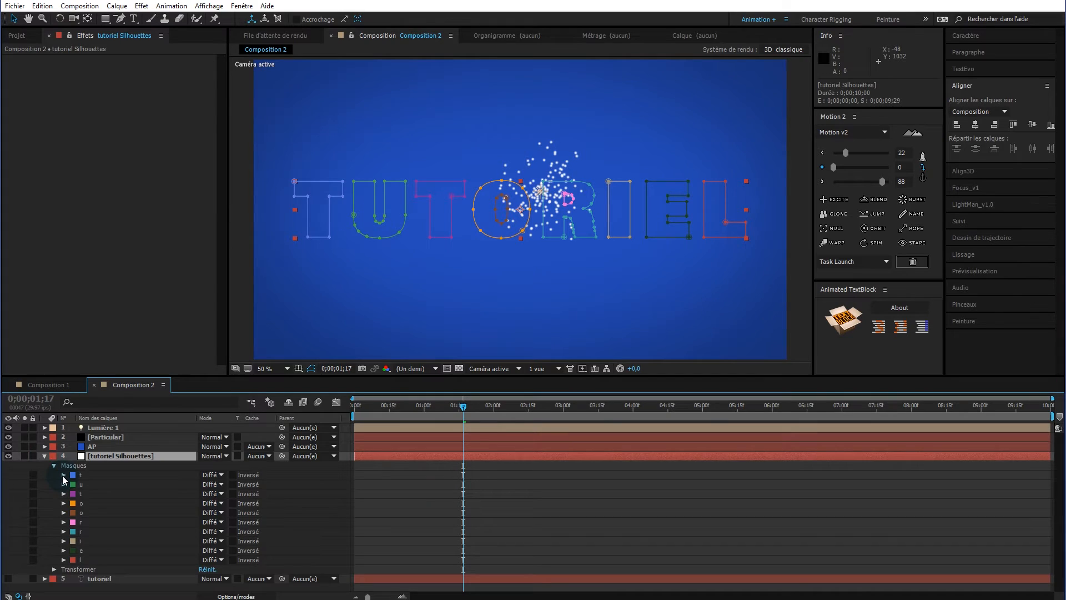
pyautogui.click(63, 475)
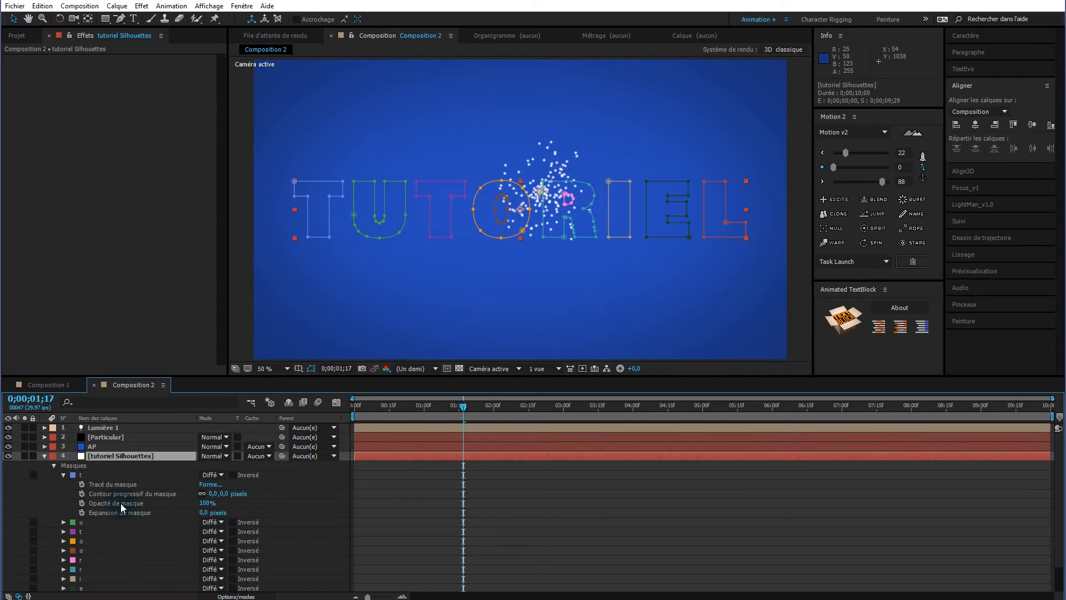
pyautogui.click(114, 485)
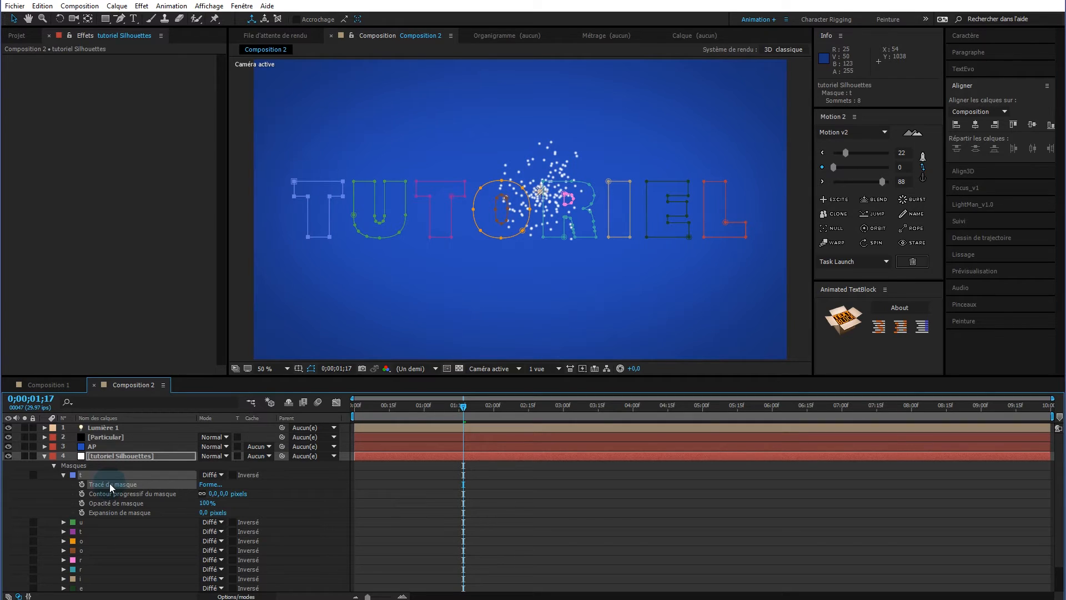
# - Paste the mask path into the Position property of Lumière 1 at 0;00;00;00 and preview the light's motion
pyautogui.click(122, 428)
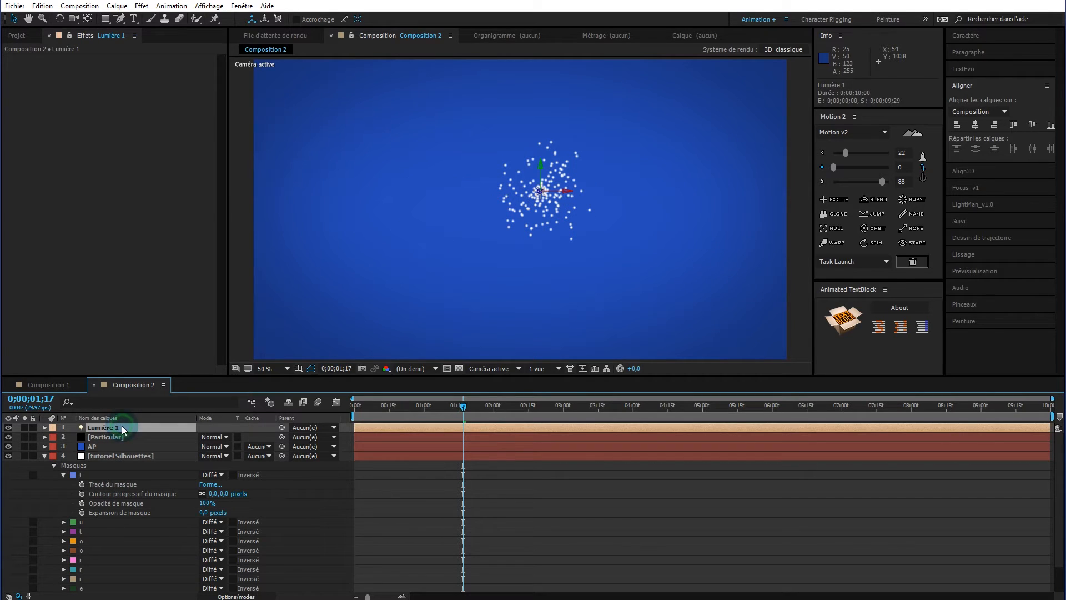
pyautogui.press('p')
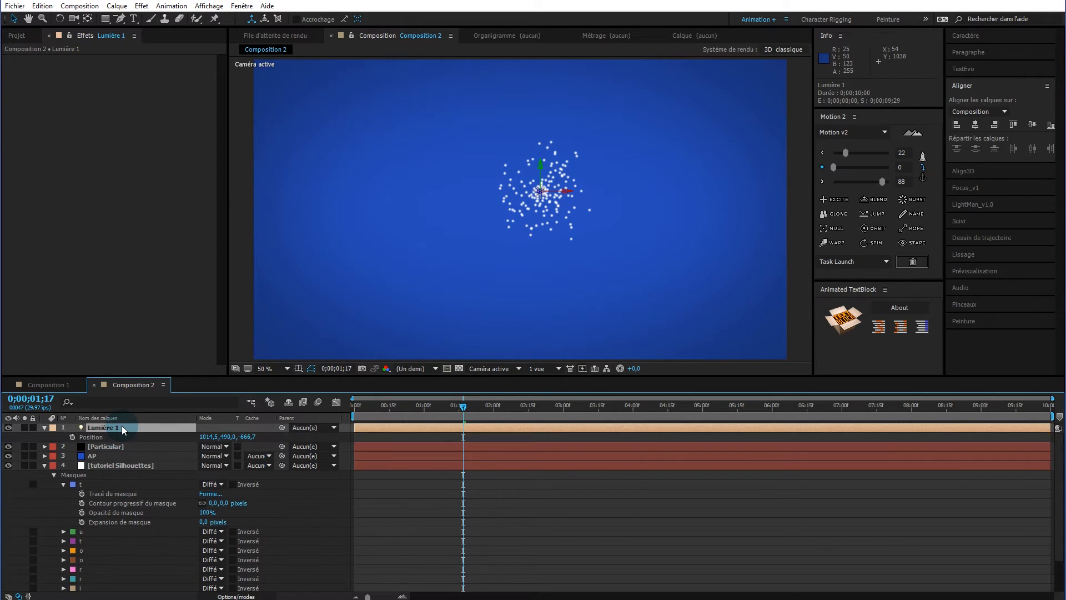
pyautogui.moveTo(376, 404); pyautogui.dragTo(354, 404)
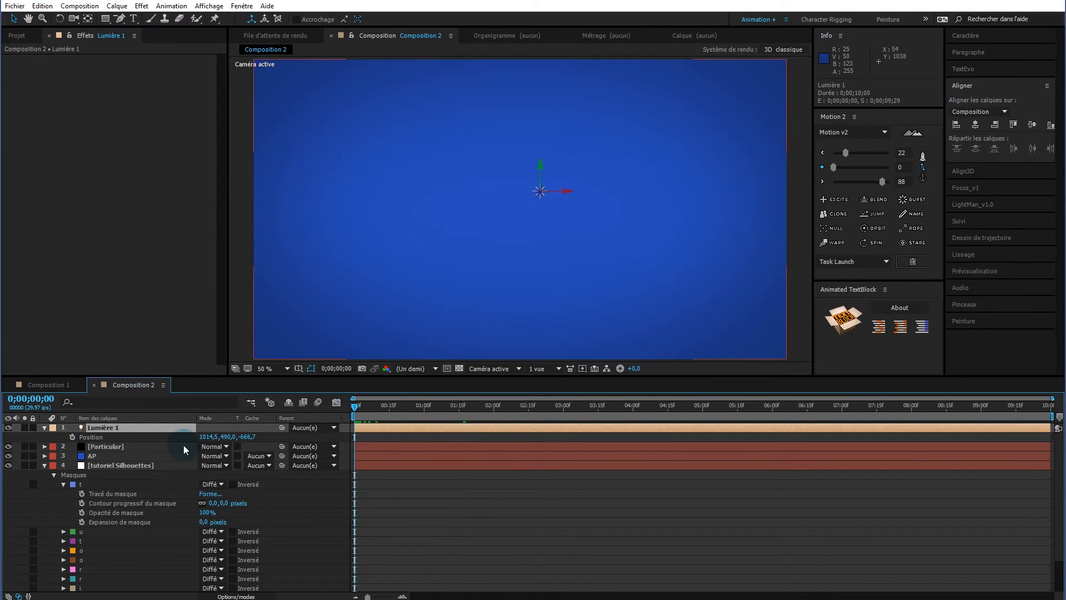
pyautogui.click(90, 437)
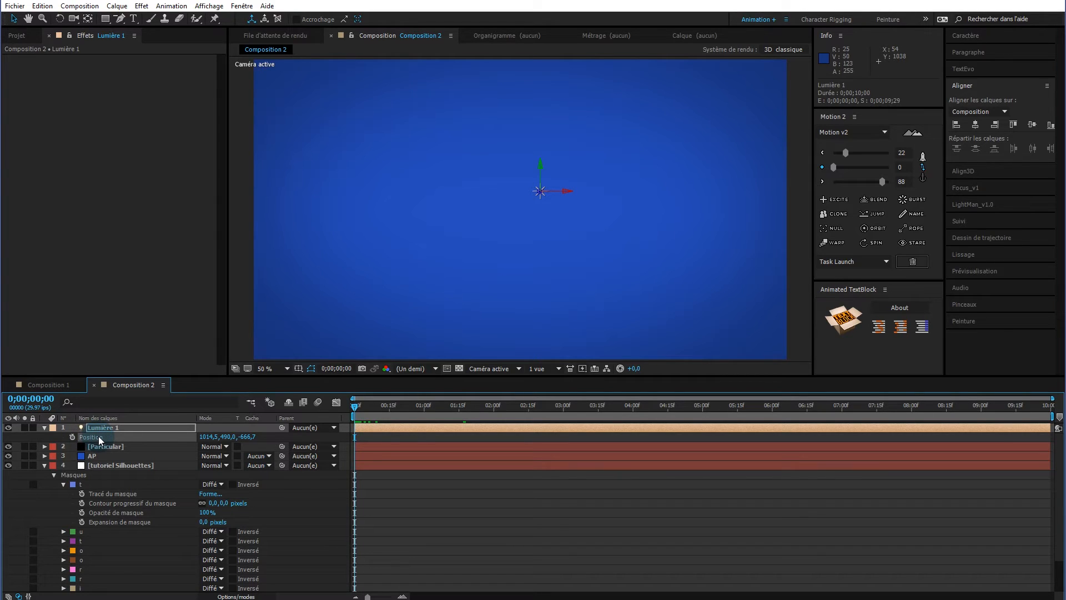
pyautogui.hotkey('ctrl', 'v')
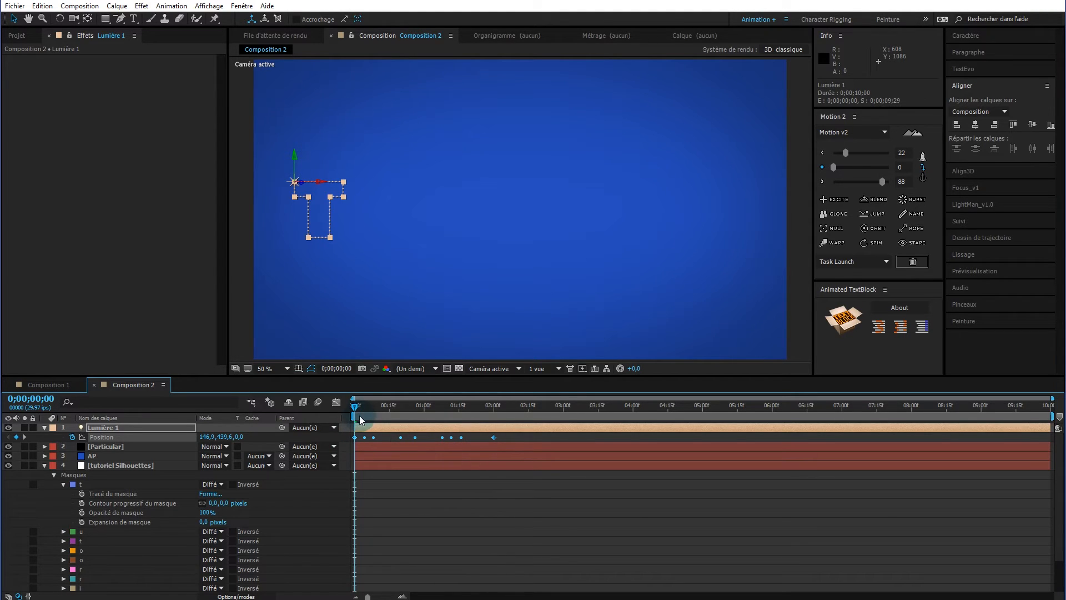
pyautogui.moveTo(355, 410)
pyautogui.mouseDown()
pyautogui.moveTo(521, 404)
pyautogui.moveTo(351, 394)
pyautogui.mouseUp()
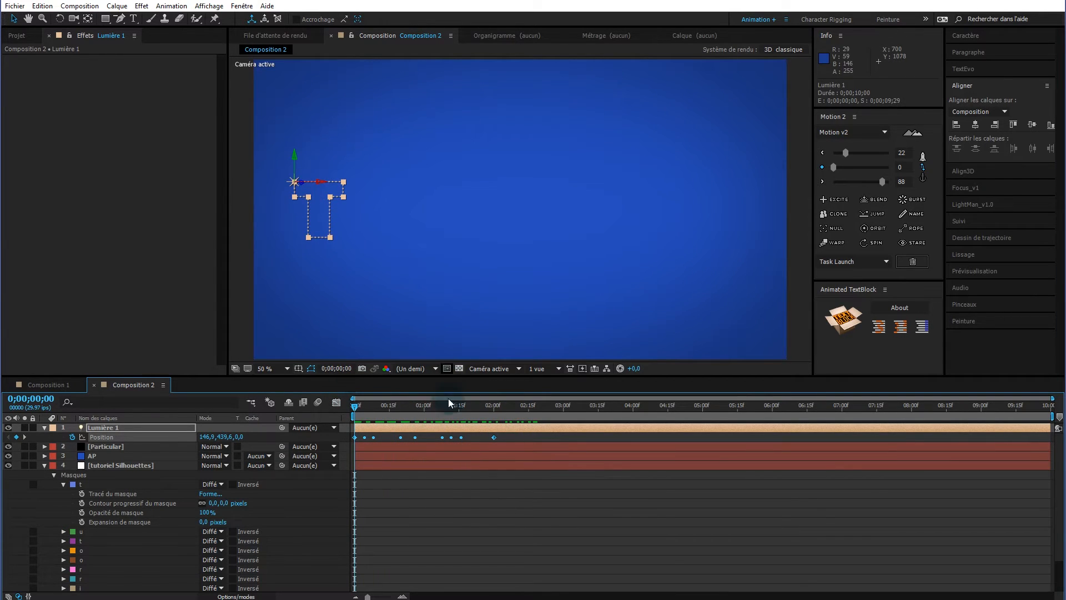
pyautogui.click(129, 447)
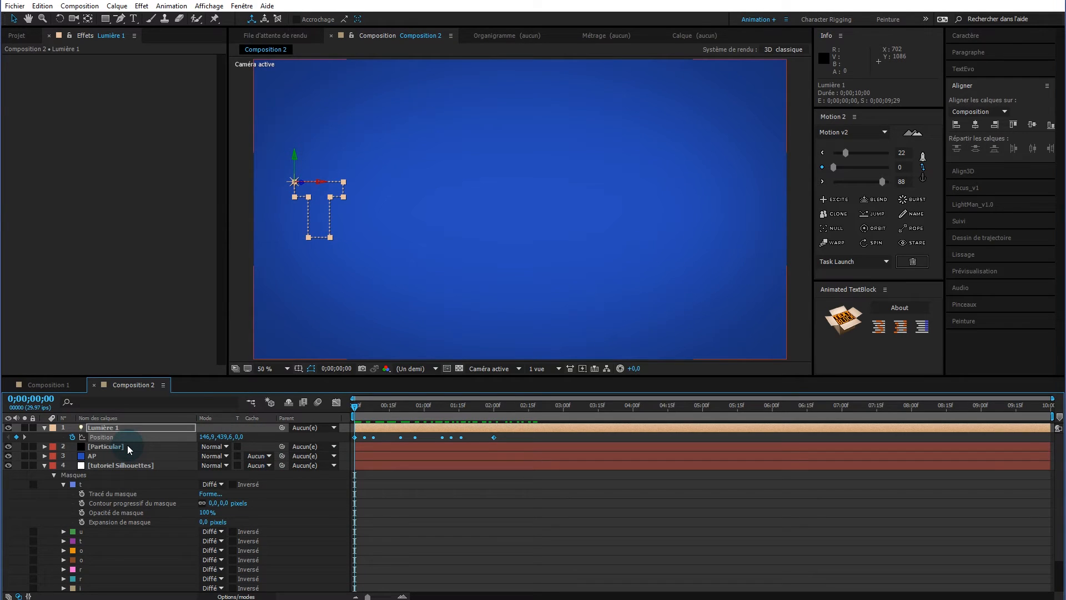
pyautogui.click(368, 404)
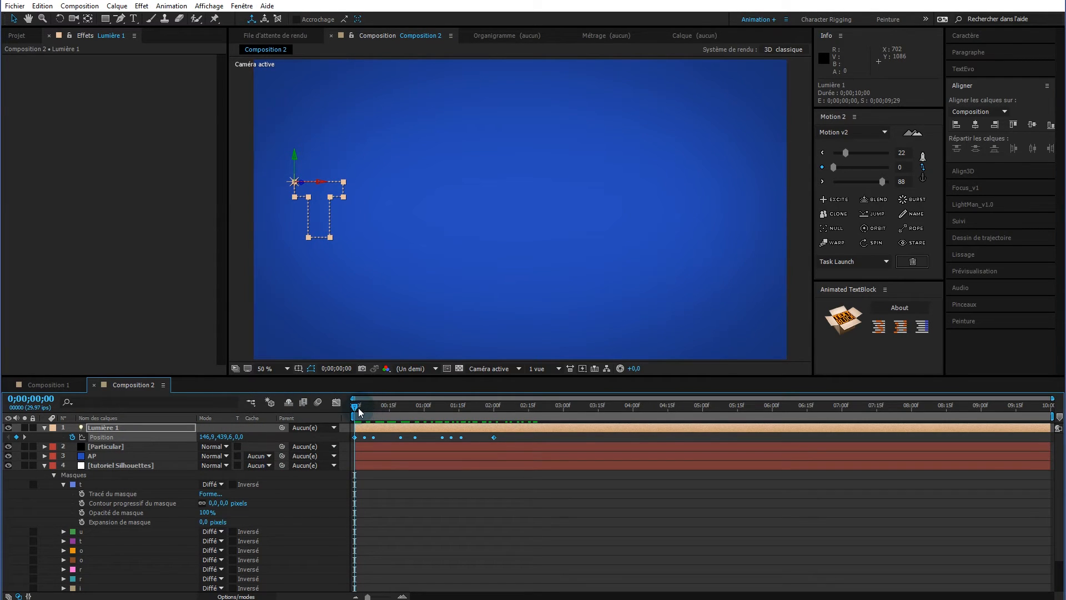
pyautogui.moveTo(374, 410)
pyautogui.mouseDown()
pyautogui.moveTo(582, 407)
pyautogui.moveTo(354, 407)
pyautogui.mouseUp()
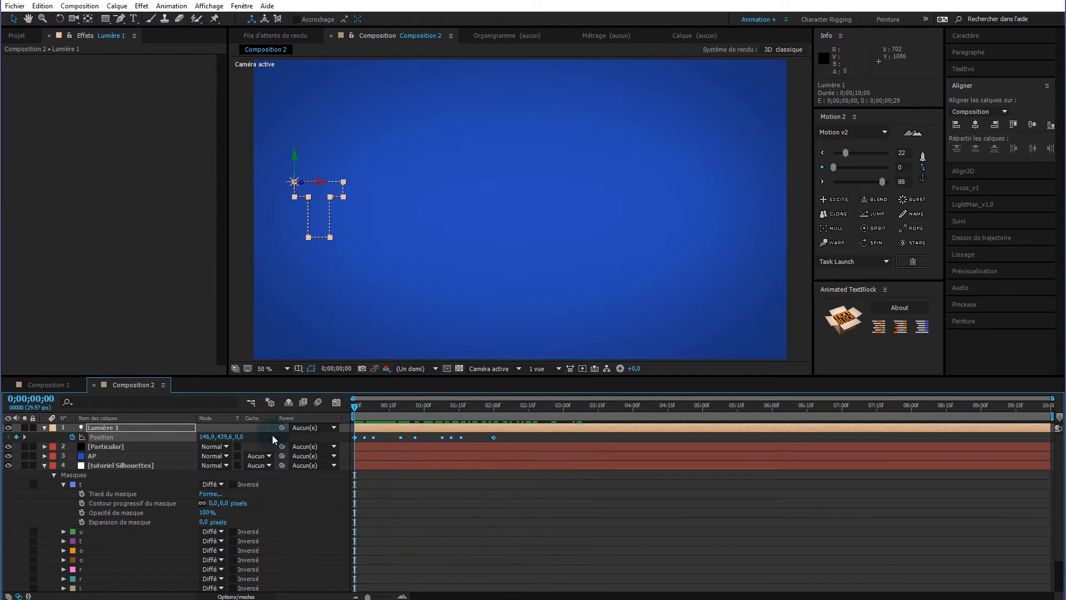
# - Set the Particular emitter's Velocity, Velocity Random, Velocity Distribution and Velocity from Motion to 0
pyautogui.click(123, 446)
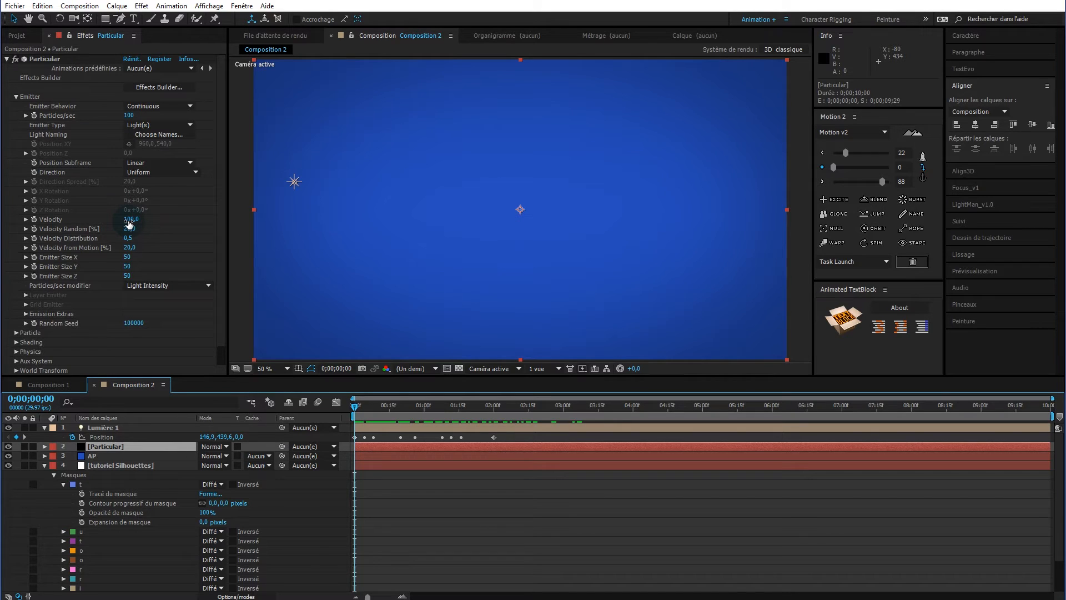
pyautogui.click(129, 220)
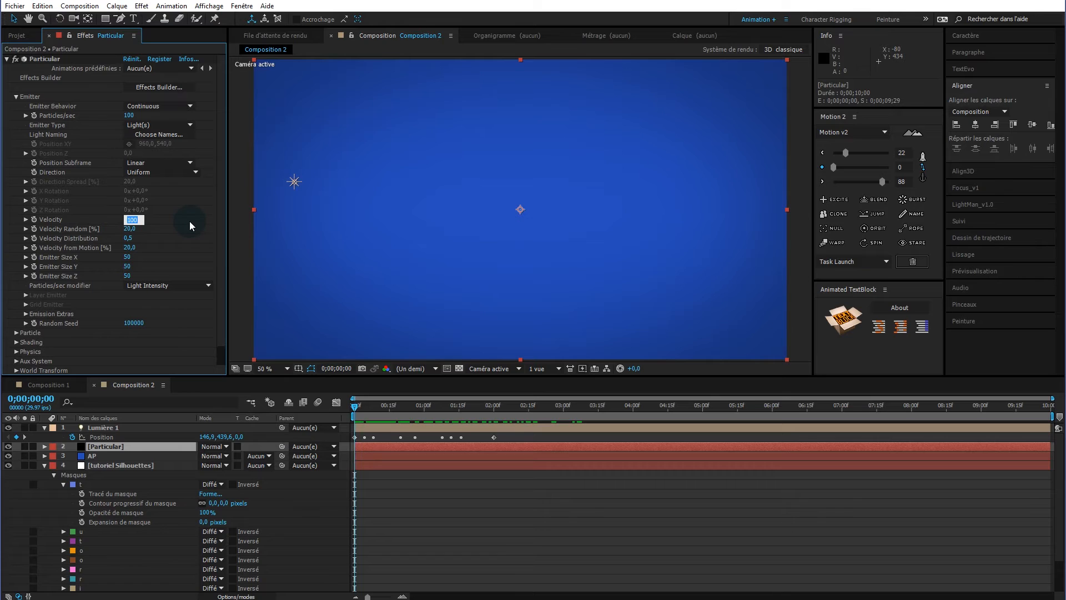
pyautogui.write('0')
pyautogui.press('Tab')
pyautogui.write('0')
pyautogui.press('Tab')
pyautogui.write('0')
pyautogui.press('Tab')
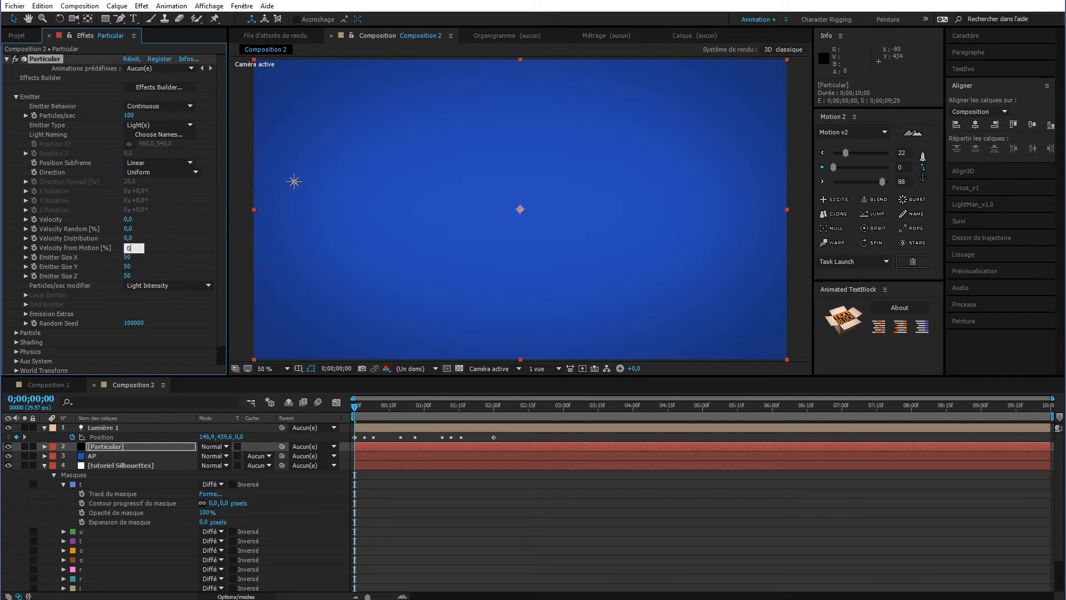
pyautogui.press('Tab')
# - Set the Particular emitter's Emitter Size X, Y and Z to 0
pyautogui.write('0')
pyautogui.press('Tab')
pyautogui.write('0')
pyautogui.press('Tab')
pyautogui.write('0')
pyautogui.press('Tab')
pyautogui.press('Return')
# - Examine the particle line tracing the letter T up close at 0;00;01;26
pyautogui.moveTo(357, 406)
pyautogui.mouseDown()
pyautogui.moveTo(494, 409)
pyautogui.moveTo(484, 410)
pyautogui.mouseUp()
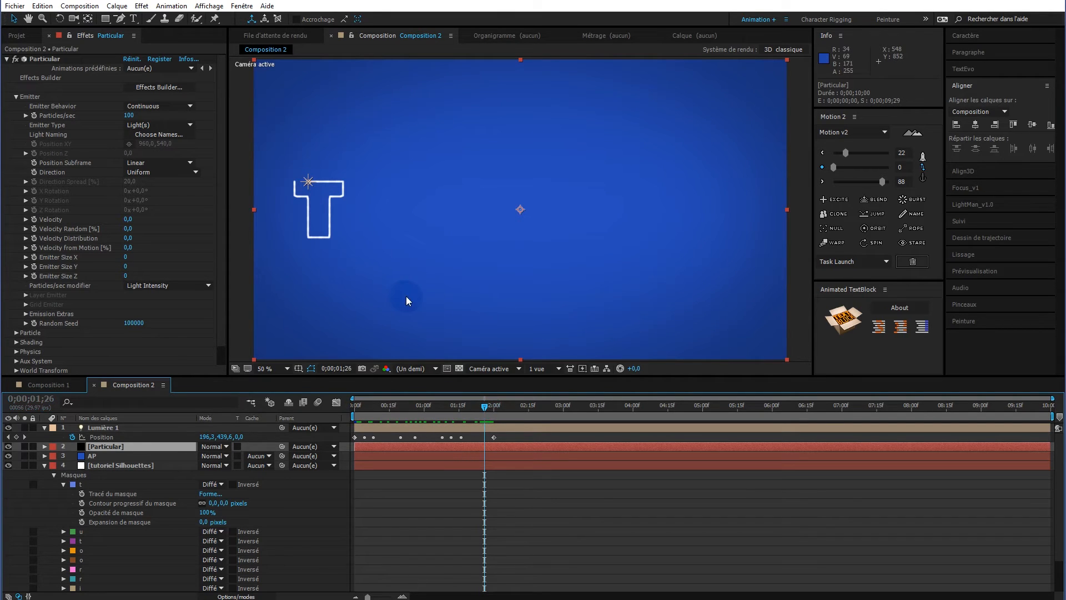
pyautogui.press('/')
pyautogui.press('h')
pyautogui.moveTo(315, 237); pyautogui.dragTo(391, 269)
pyautogui.press('v')
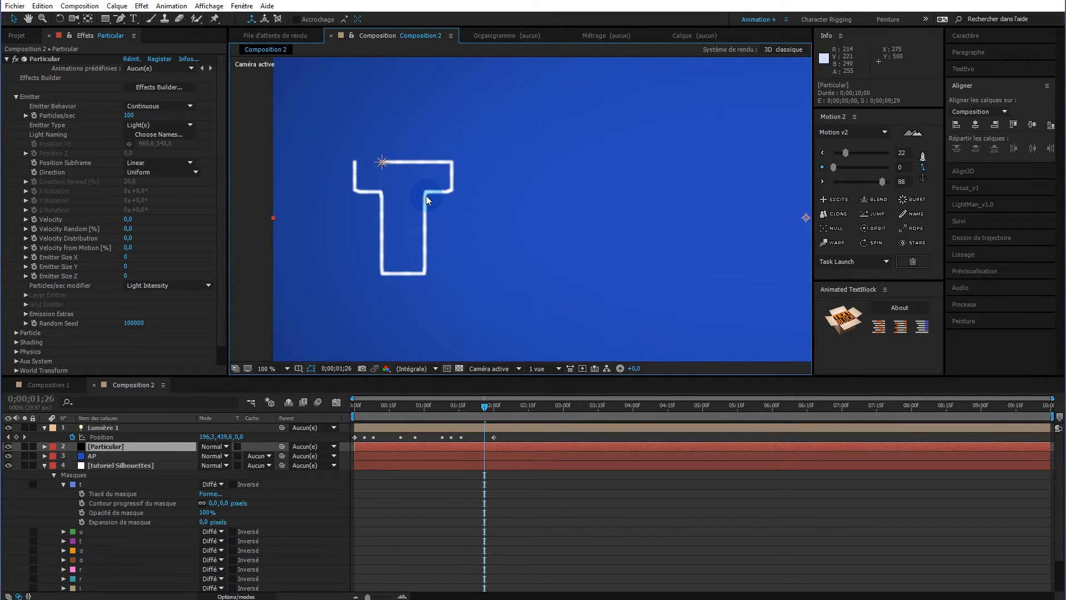
pyautogui.press('.')
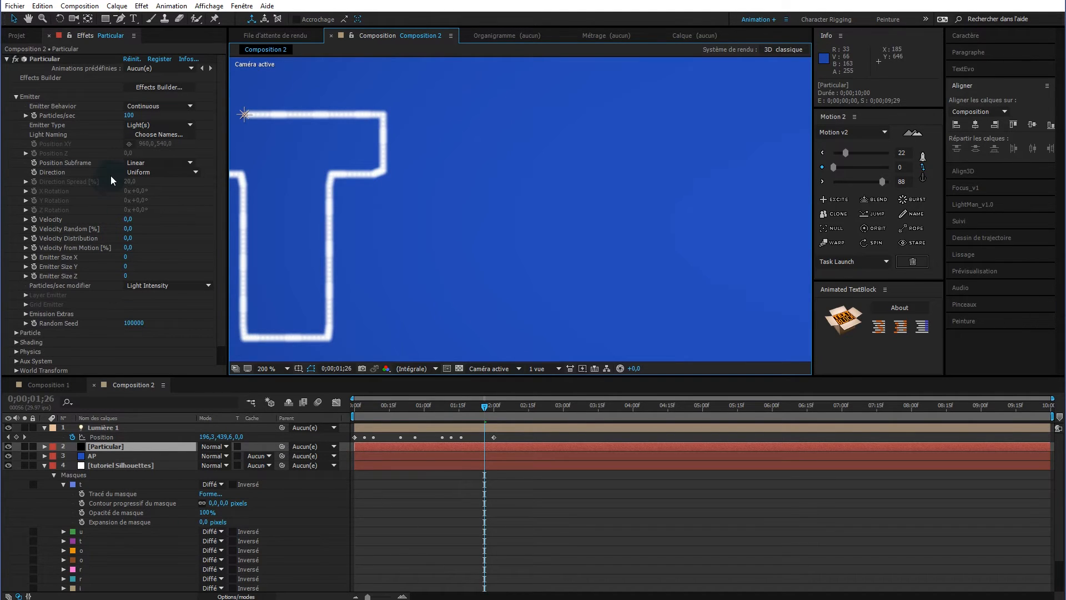
pyautogui.press('h')
pyautogui.moveTo(442, 303); pyautogui.dragTo(554, 289)
pyautogui.press('v')
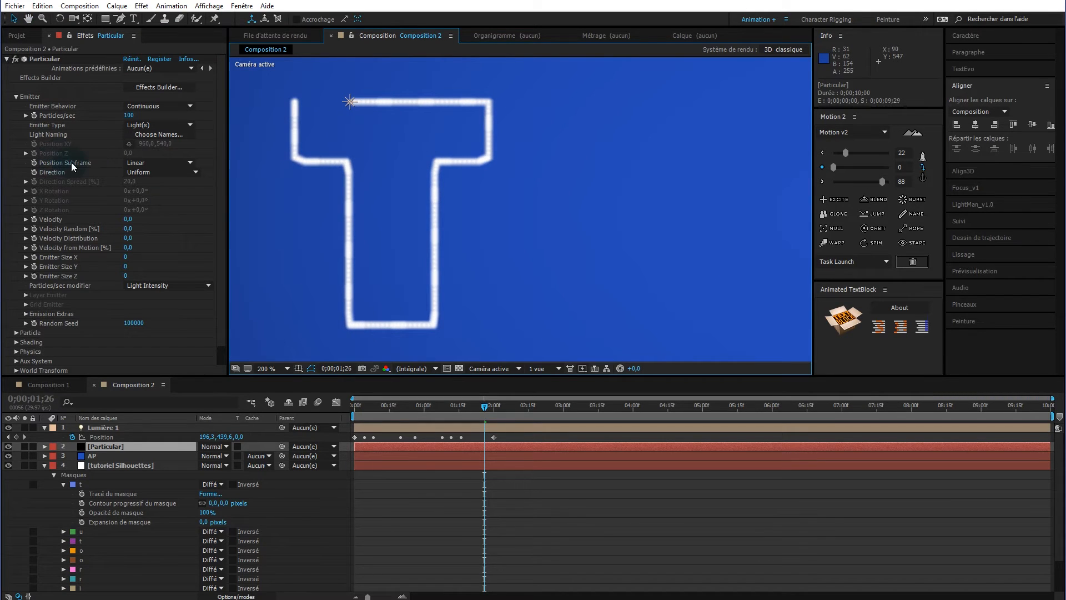
# - Set the emitter's Position Subframe to 10x Linear and Particles/sec to 300, and check the trace at 0;00;01;15
pyautogui.click(162, 162)
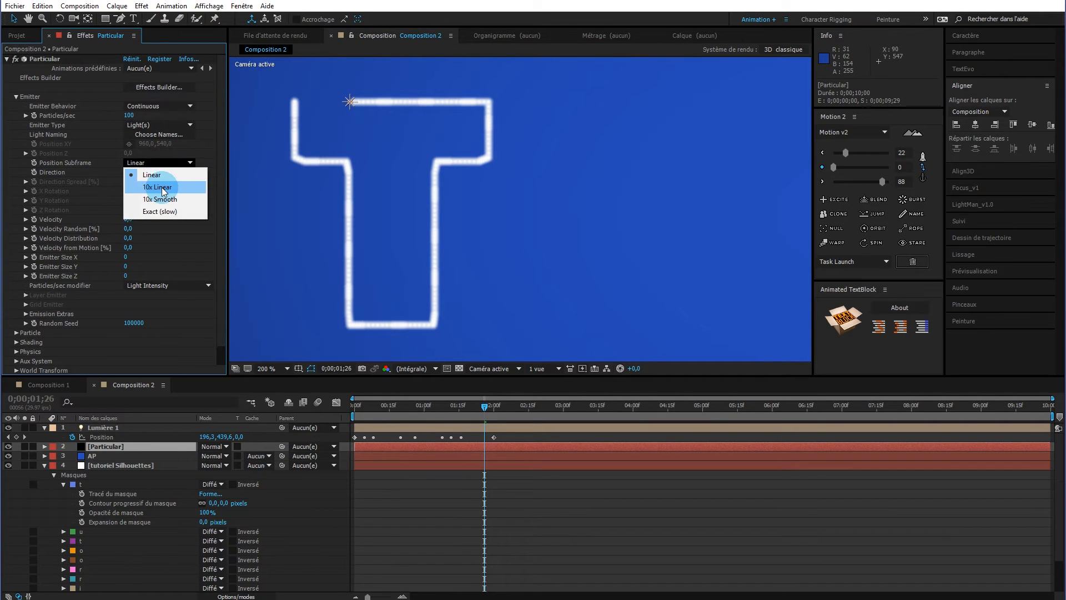
pyautogui.click(162, 187)
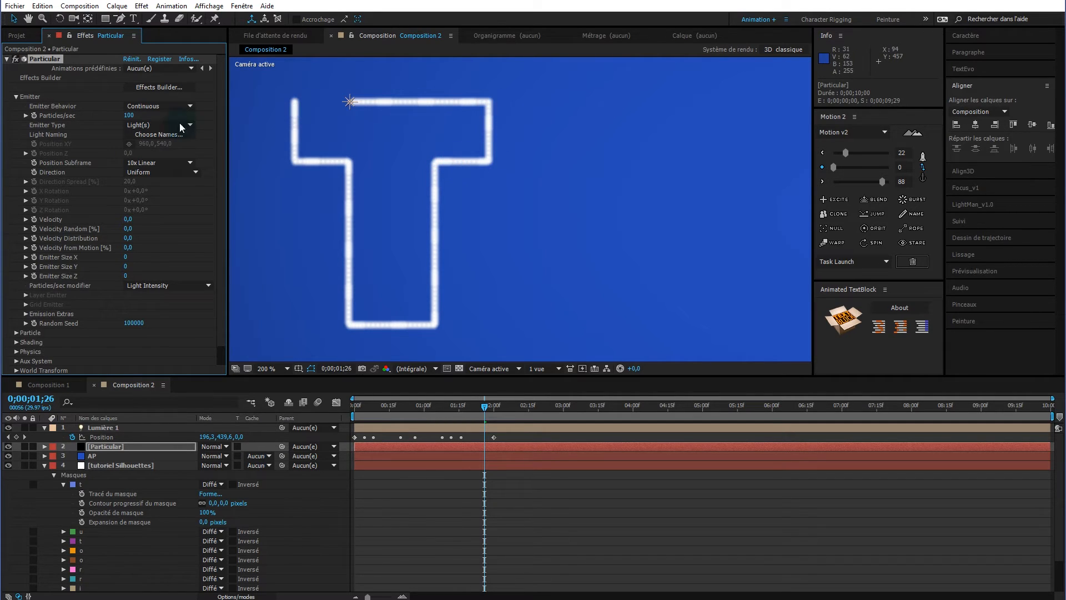
pyautogui.moveTo(129, 117); pyautogui.dragTo(139, 116)
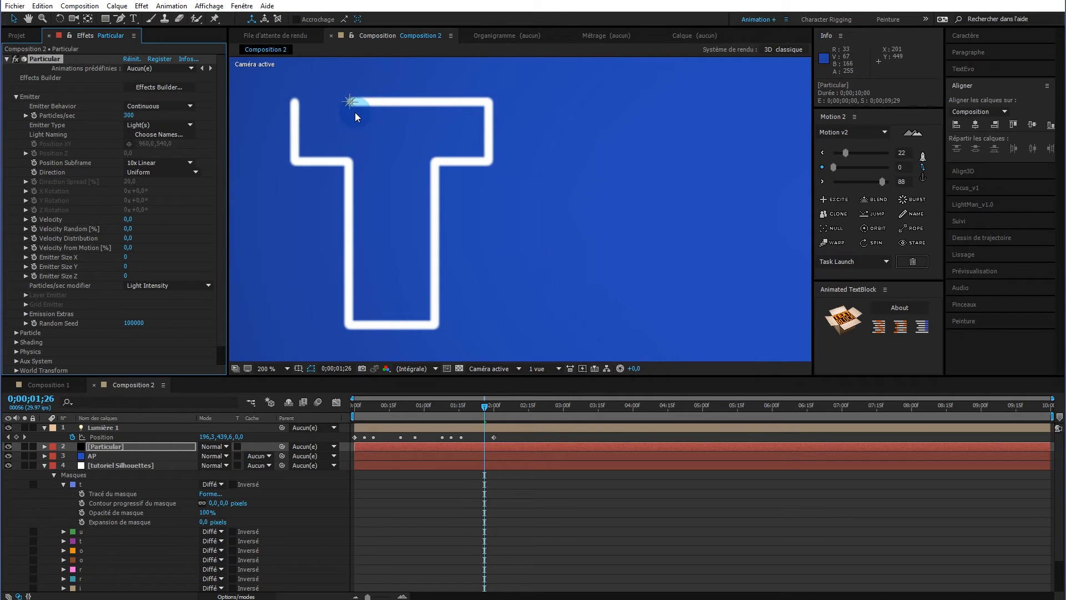
pyautogui.moveTo(484, 409)
pyautogui.mouseDown()
pyautogui.moveTo(347, 397)
pyautogui.moveTo(497, 407)
pyautogui.moveTo(354, 411)
pyautogui.moveTo(458, 412)
pyautogui.mouseUp()
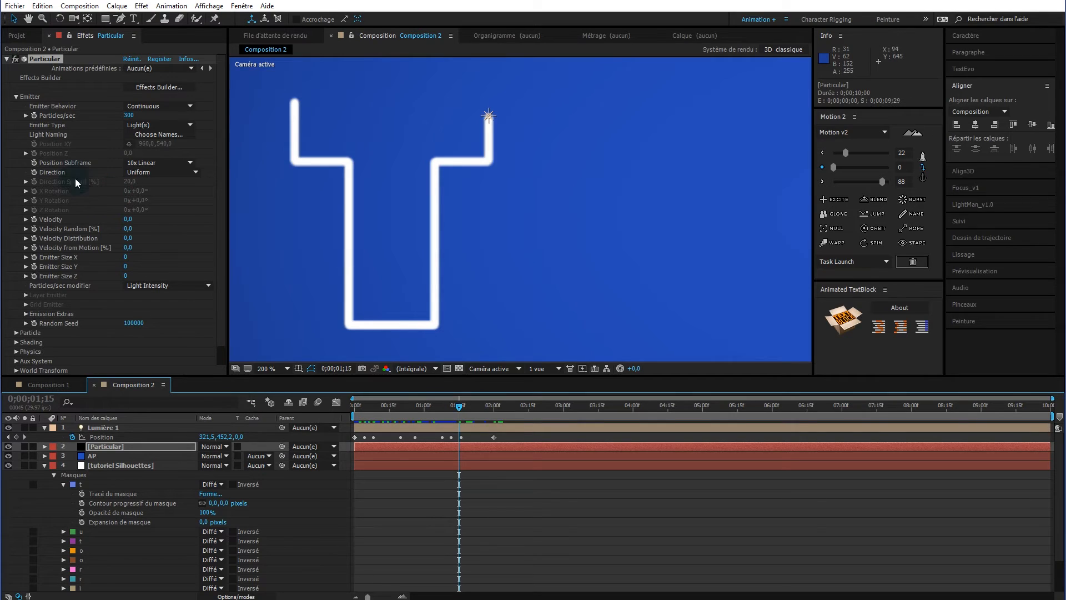
# - Set the particle Size in the Particular effect to 1.5
pyautogui.click(15, 96)
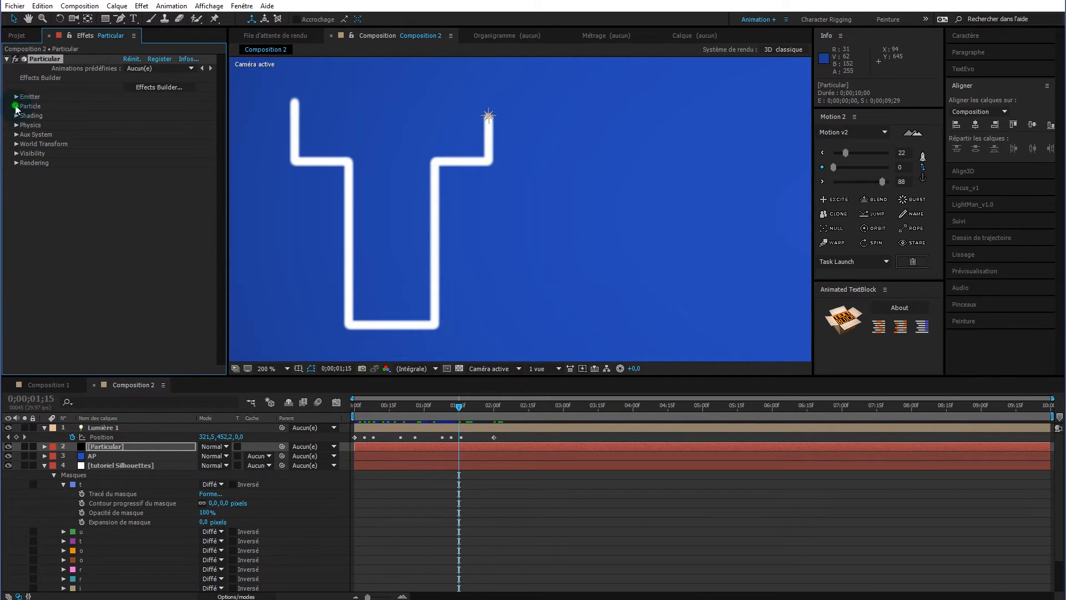
pyautogui.click(16, 106)
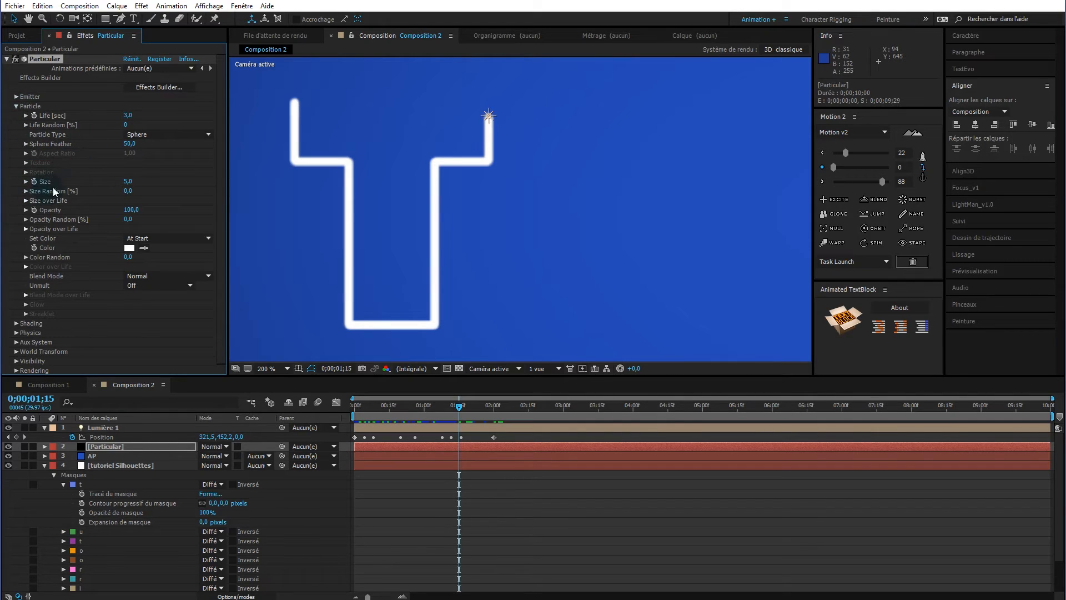
pyautogui.click(127, 182)
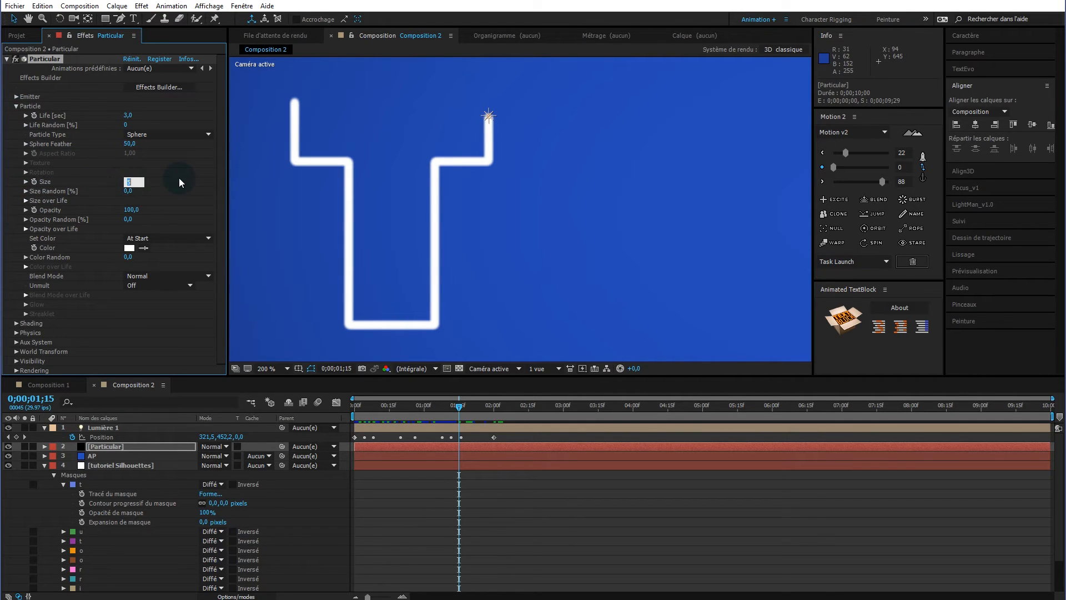
pyautogui.write('1.')
pyautogui.press('Return')
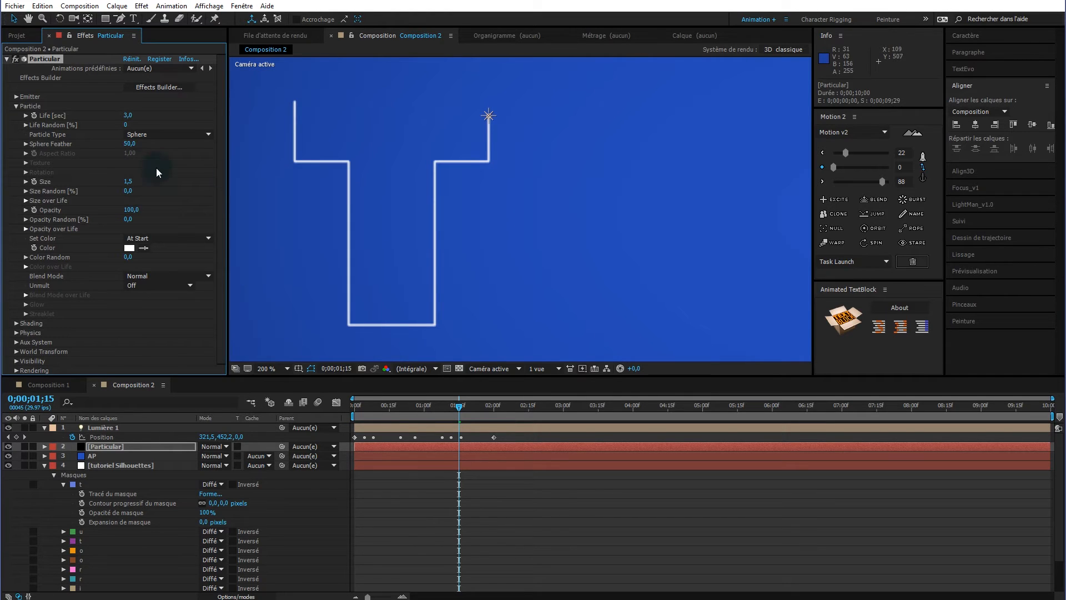
# - Change the Particle Type to Glow Sphere (No DOF), keeping the current particle size
pyautogui.click(152, 135)
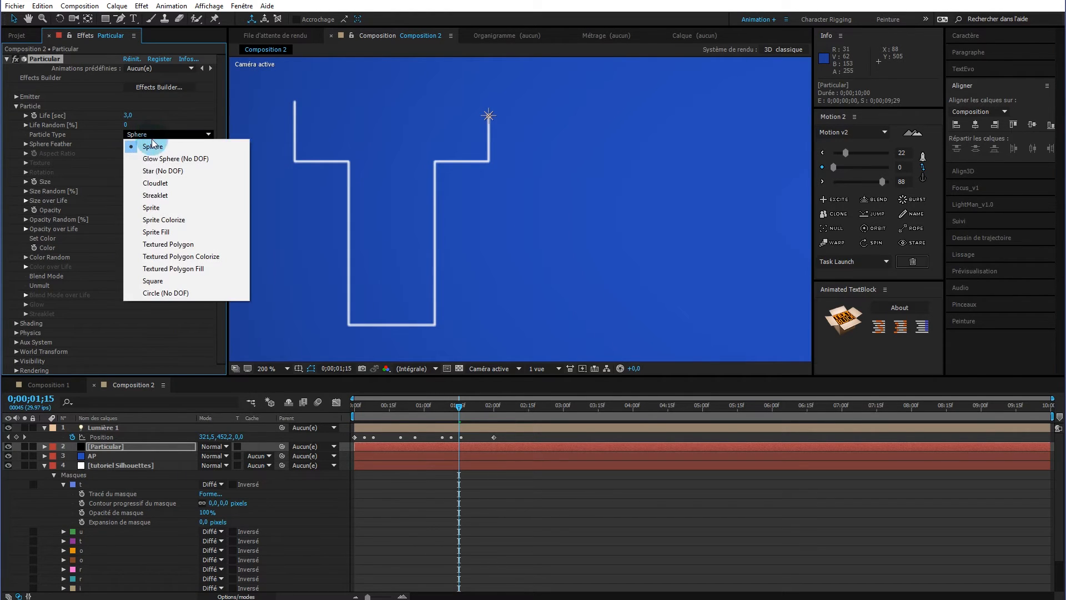
pyautogui.click(168, 159)
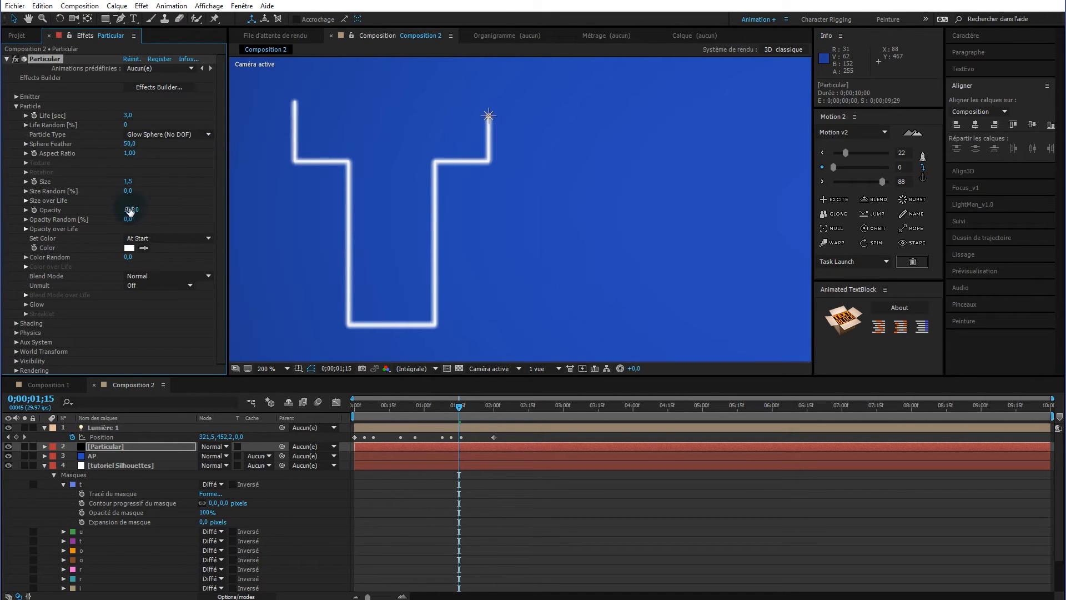
pyautogui.click(129, 181)
pyautogui.click(168, 173)
# - Apply the linearly decreasing preset curve to the particles' Size over Life
pyautogui.click(26, 200)
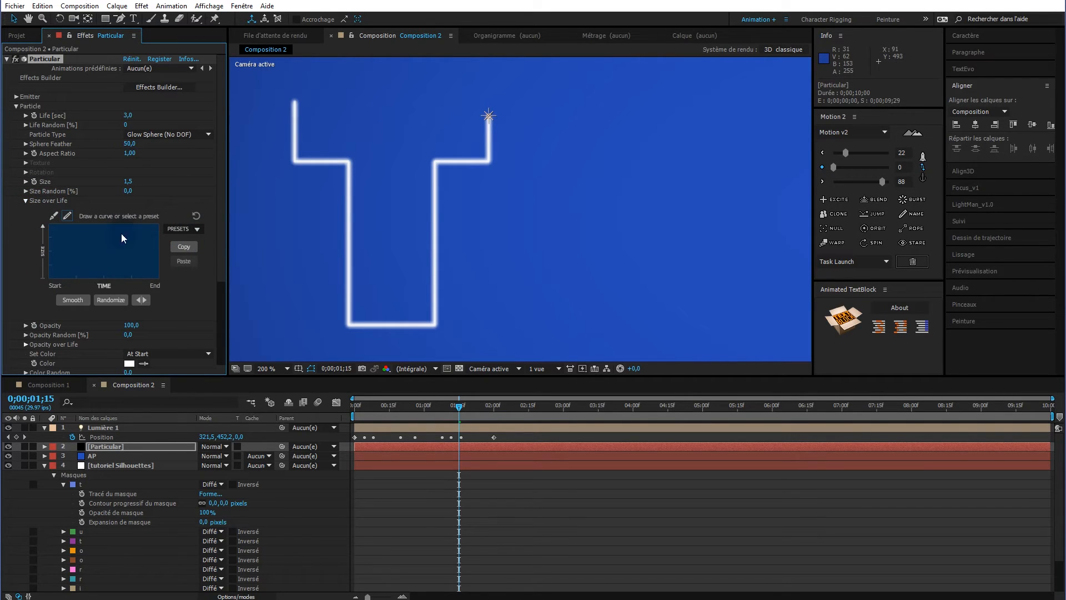
pyautogui.click(197, 230)
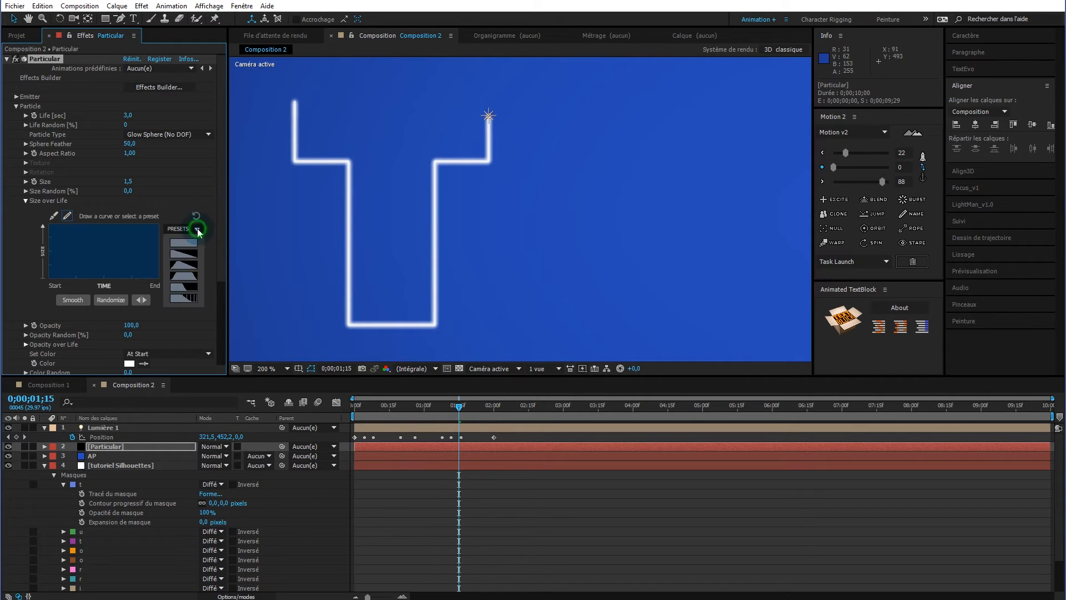
pyautogui.click(187, 259)
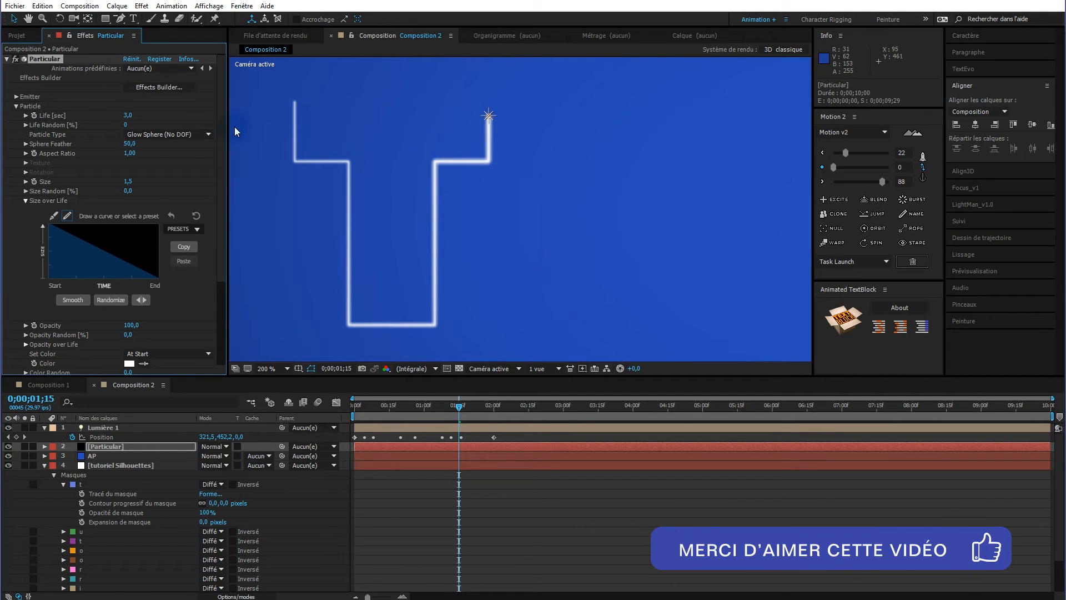
pyautogui.click(26, 200)
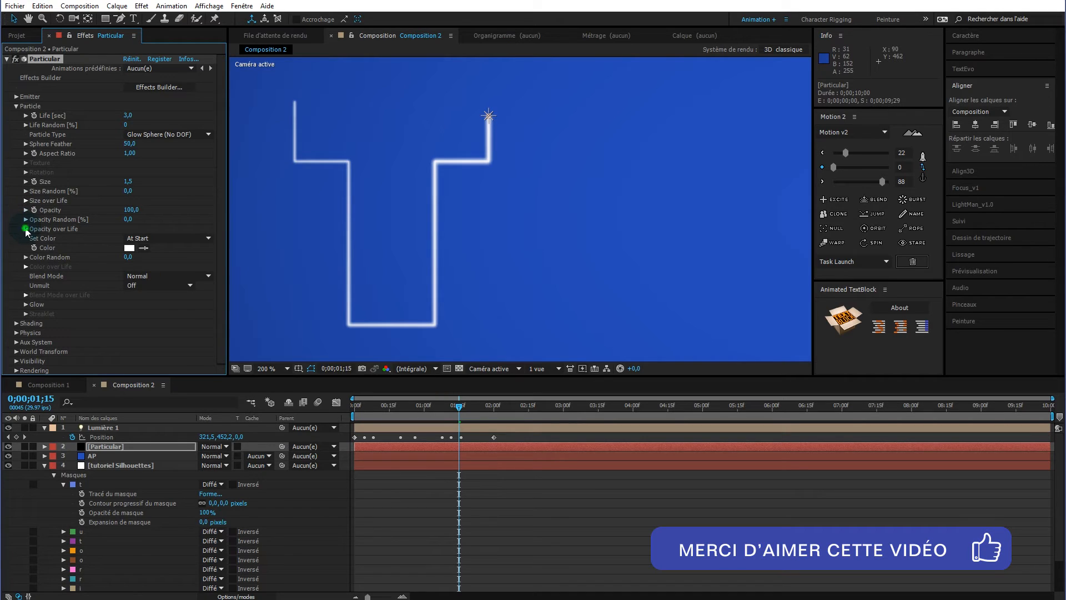
# - Apply the linearly decreasing preset curve to the particles' Opacity over Life
pyautogui.click(26, 229)
pyautogui.click(200, 259)
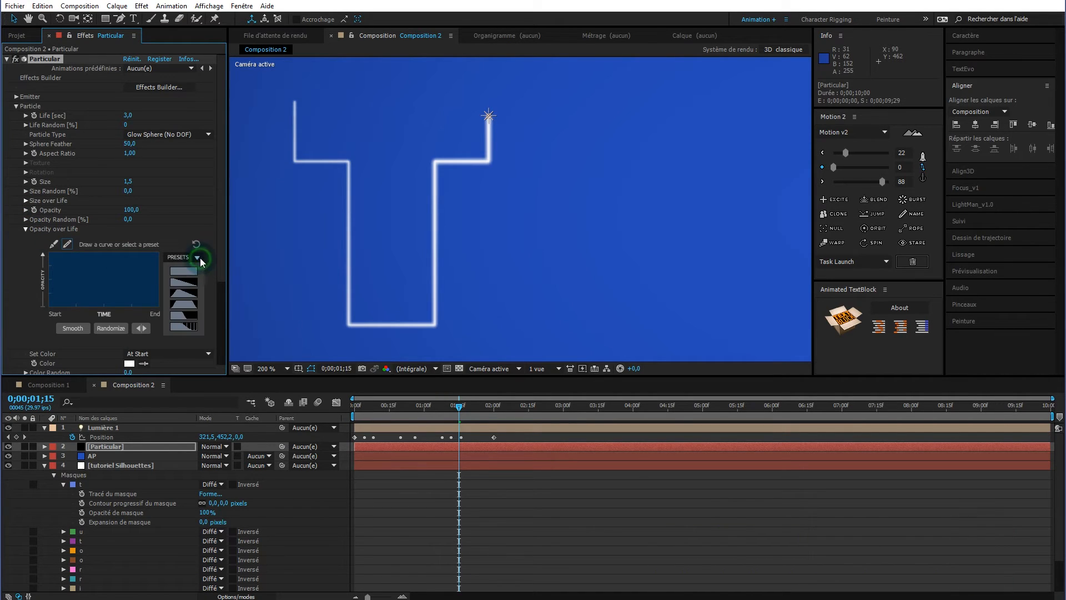
pyautogui.click(195, 281)
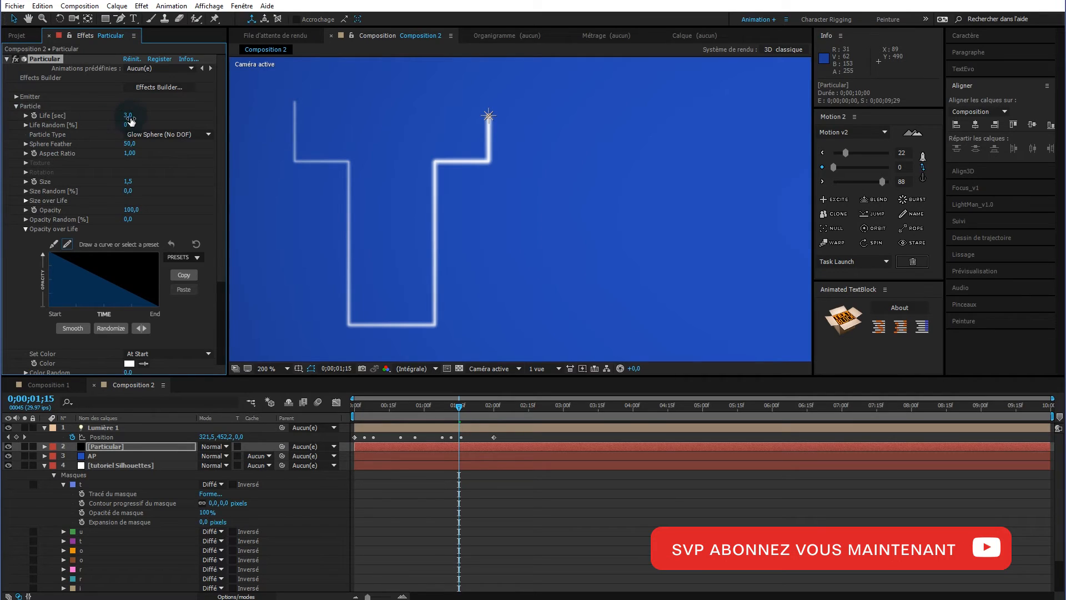
# - Set the particle Life to 1 second in the Particular effect
pyautogui.click(128, 116)
pyautogui.write('1')
pyautogui.press('Return')
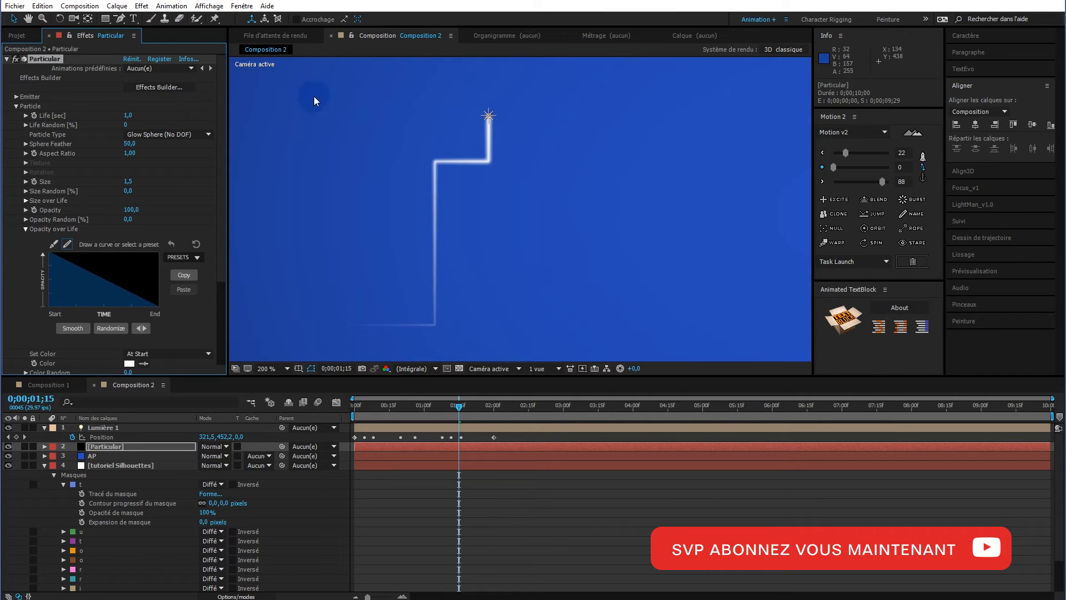
# - Preview the T's fading trace along the timeline, with the whole composition in view, and return to 0;00;00;00
pyautogui.moveTo(460, 408); pyautogui.dragTo(348, 402)
pyautogui.moveTo(405, 398); pyautogui.dragTo(354, 392)
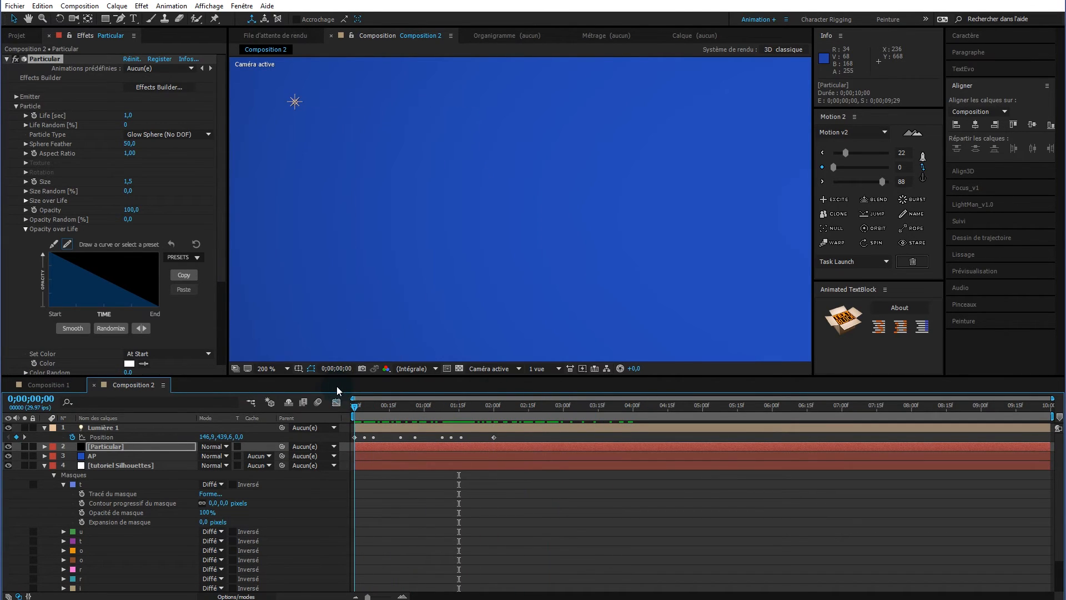
pyautogui.scroll(-2, 443, 289)
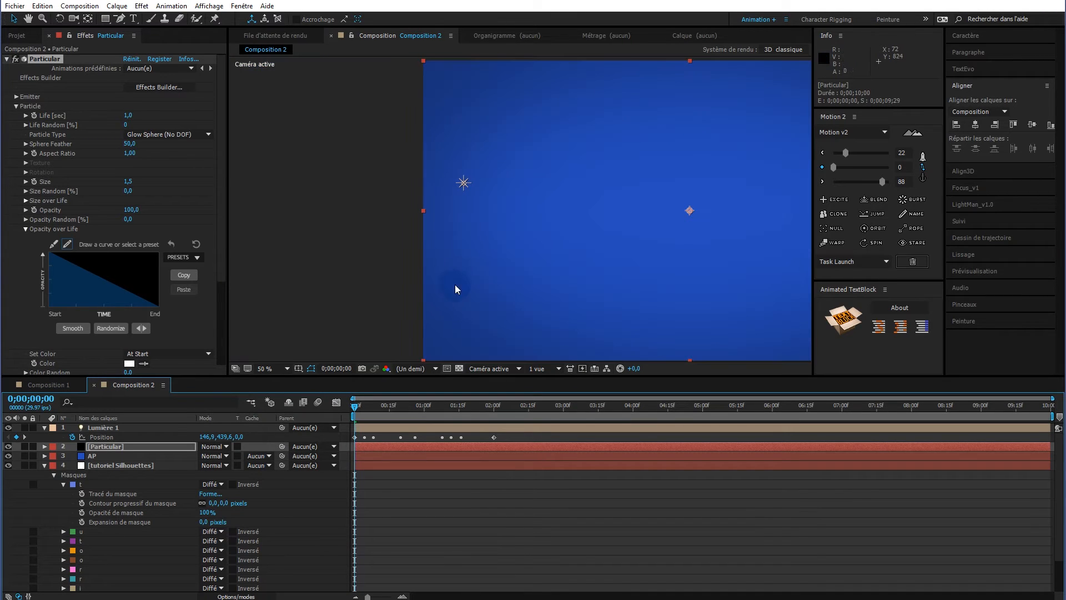
pyautogui.press('h')
pyautogui.moveTo(624, 270); pyautogui.dragTo(464, 268)
pyautogui.press('v')
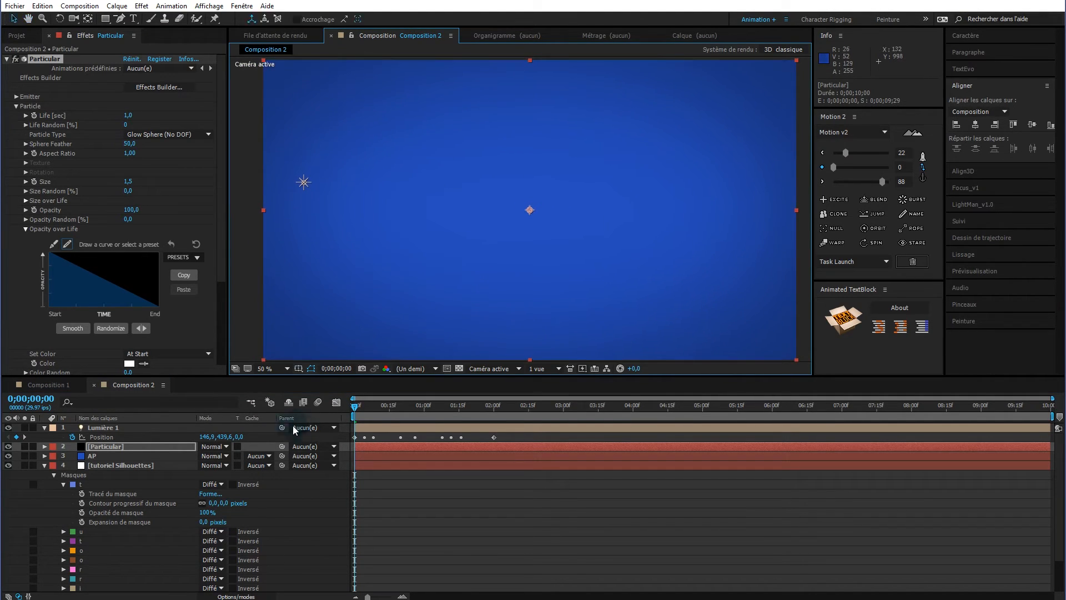
pyautogui.moveTo(356, 410)
pyautogui.mouseDown()
pyautogui.moveTo(532, 411)
pyautogui.moveTo(323, 394)
pyautogui.moveTo(634, 398)
pyautogui.moveTo(340, 398)
pyautogui.mouseUp()
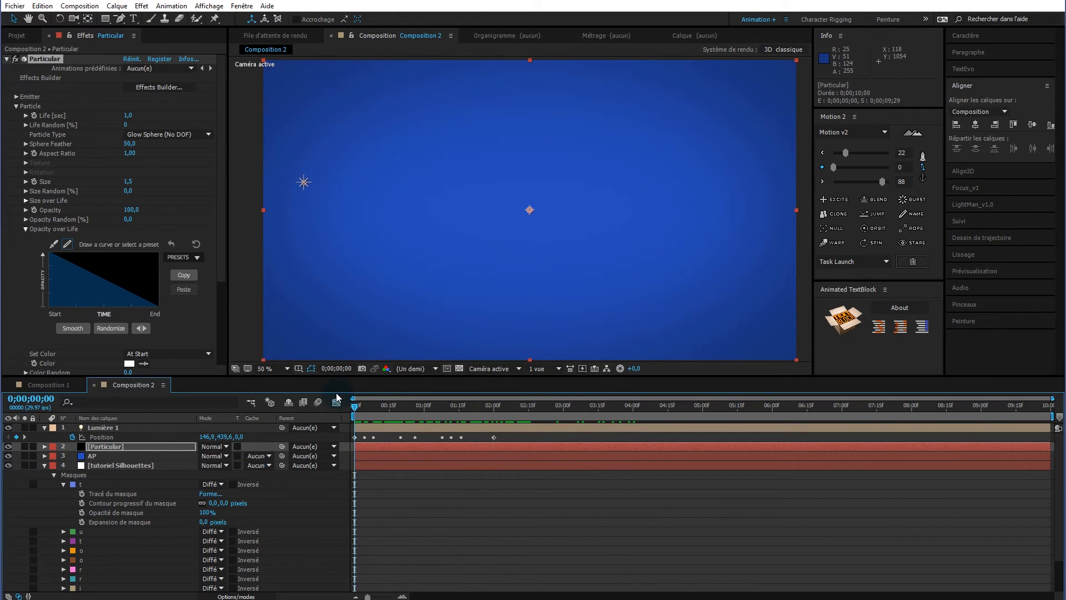
# - Copy the mask path of the u mask on the tutoriel Silhouettes layer
pyautogui.click(64, 484)
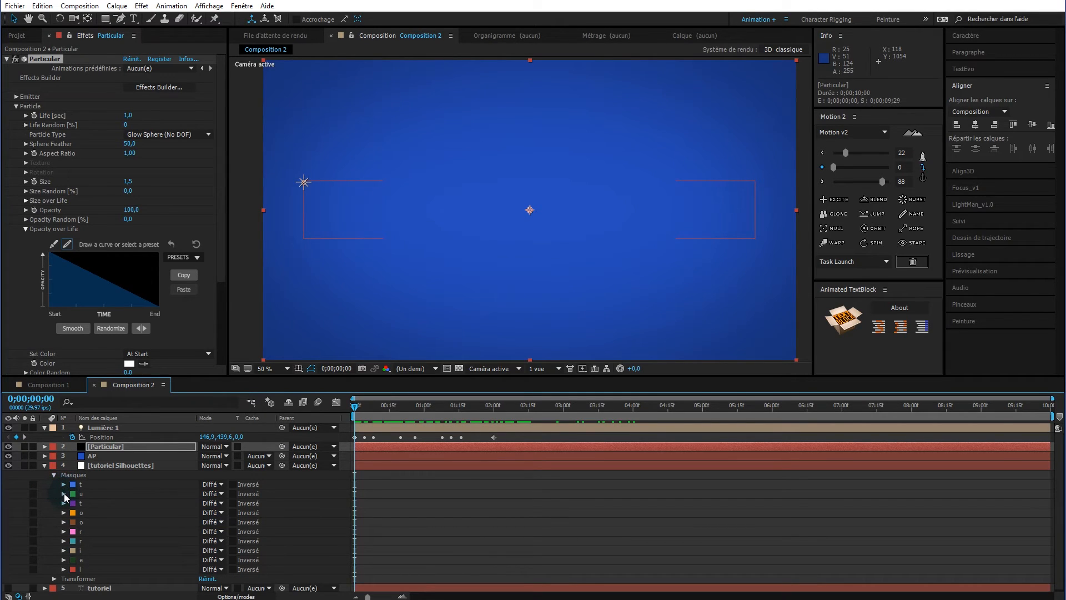
pyautogui.click(64, 494)
pyautogui.click(113, 502)
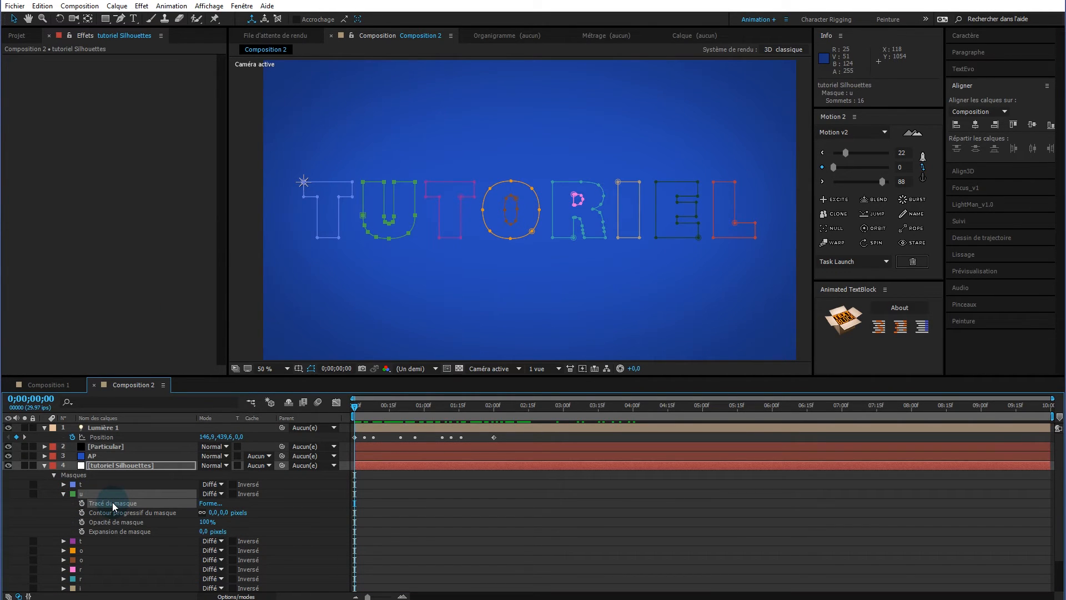
# - Duplicate the Lumière 1 light and replace the copy's Position keyframes with the copied u mask path, starting at 0;00;00;00
pyautogui.click(137, 427)
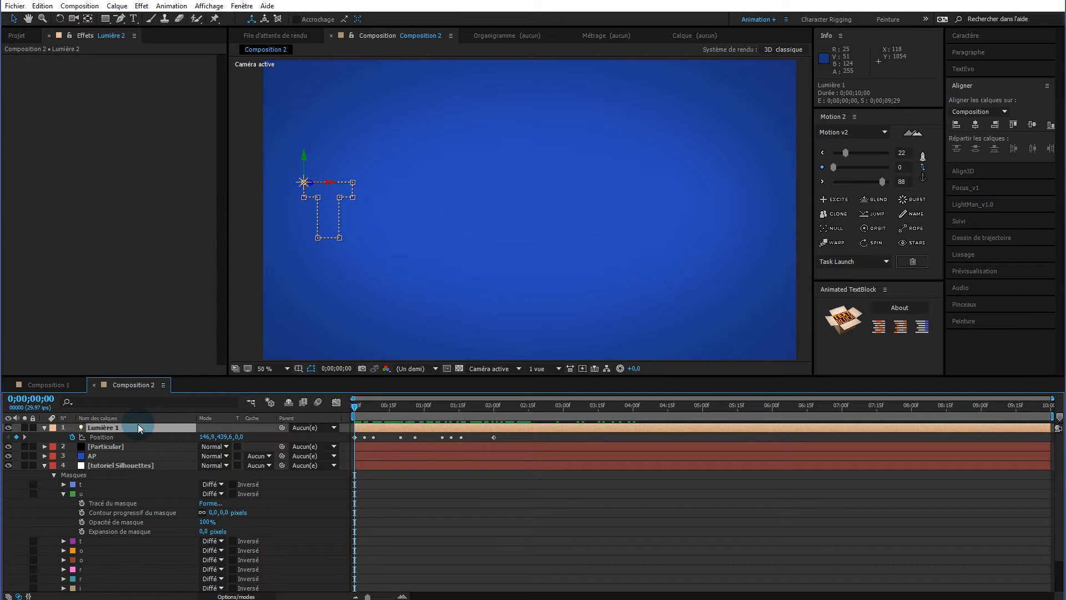
pyautogui.hotkey('ctrl', 'd')
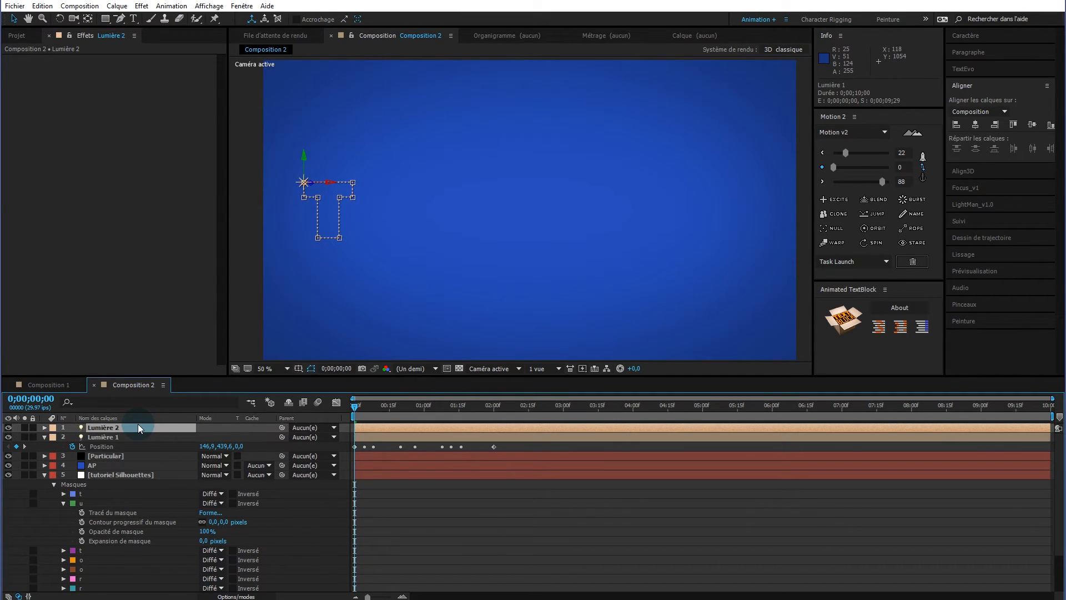
pyautogui.press('u')
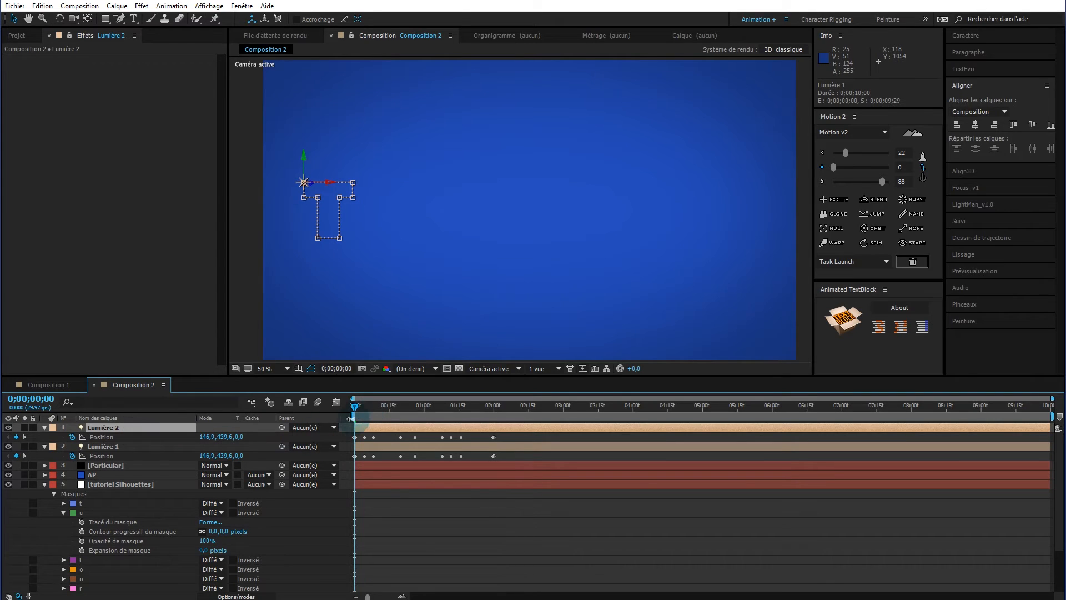
pyautogui.click(73, 437)
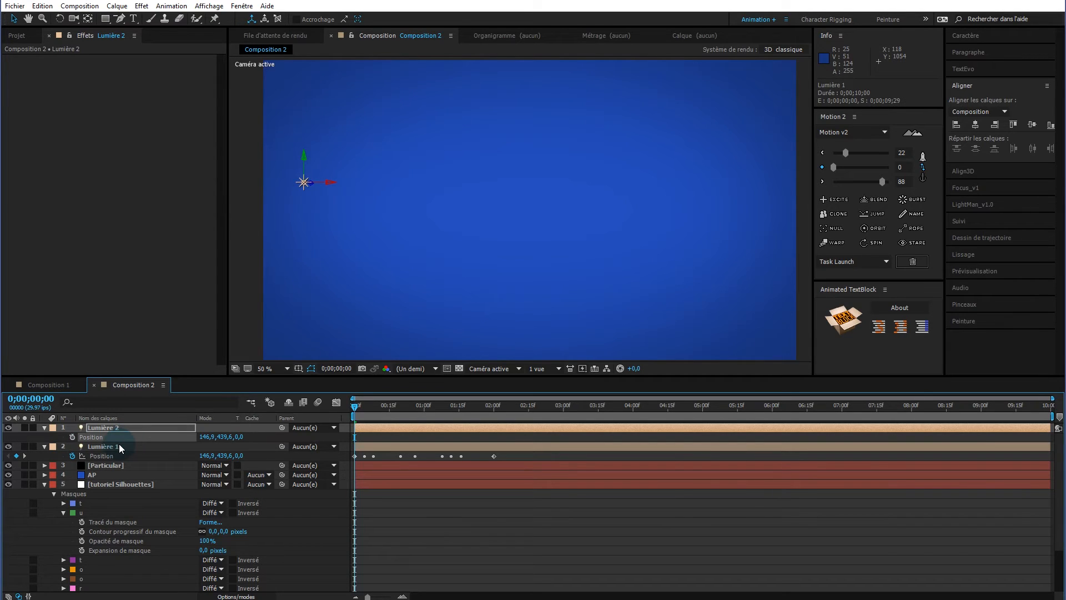
pyautogui.hotkey('ctrl', 'v')
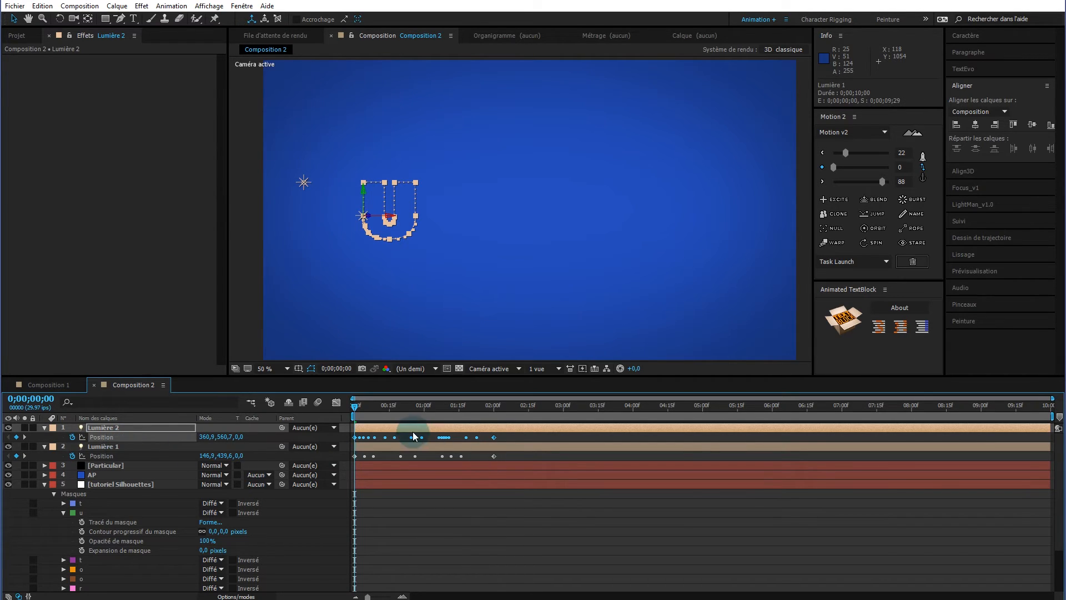
pyautogui.click(521, 438)
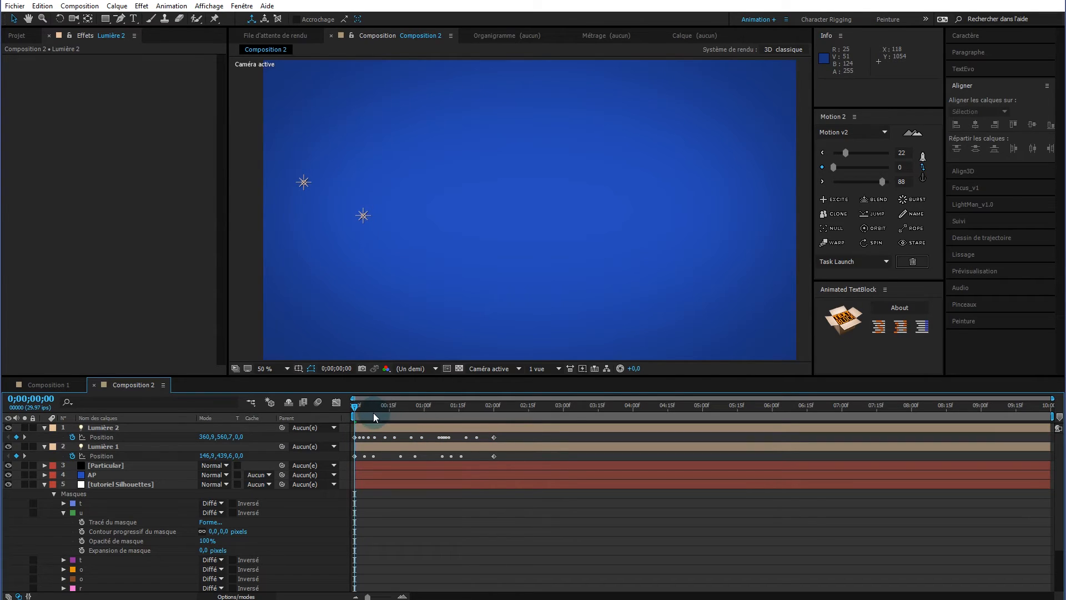
pyautogui.moveTo(353, 406)
pyautogui.mouseDown()
pyautogui.moveTo(425, 408)
pyautogui.moveTo(515, 391)
pyautogui.moveTo(325, 380)
pyautogui.moveTo(520, 394)
pyautogui.moveTo(338, 399)
pyautogui.mouseUp()
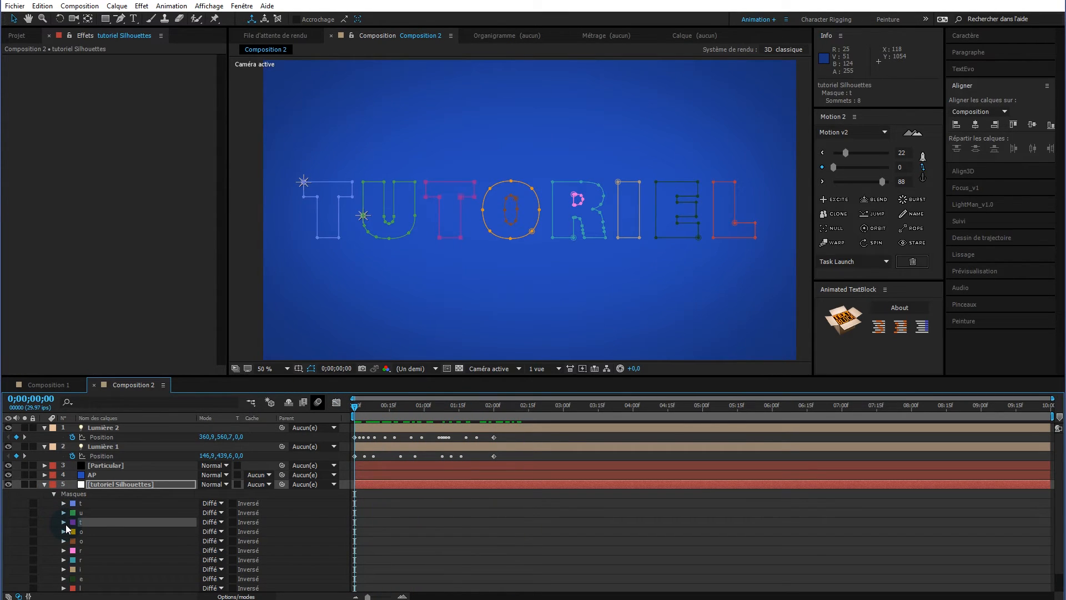
# - Copy the second t's mask path and paste it over the Position keyframes of a duplicate of Lumière 2
pyautogui.click(64, 522)
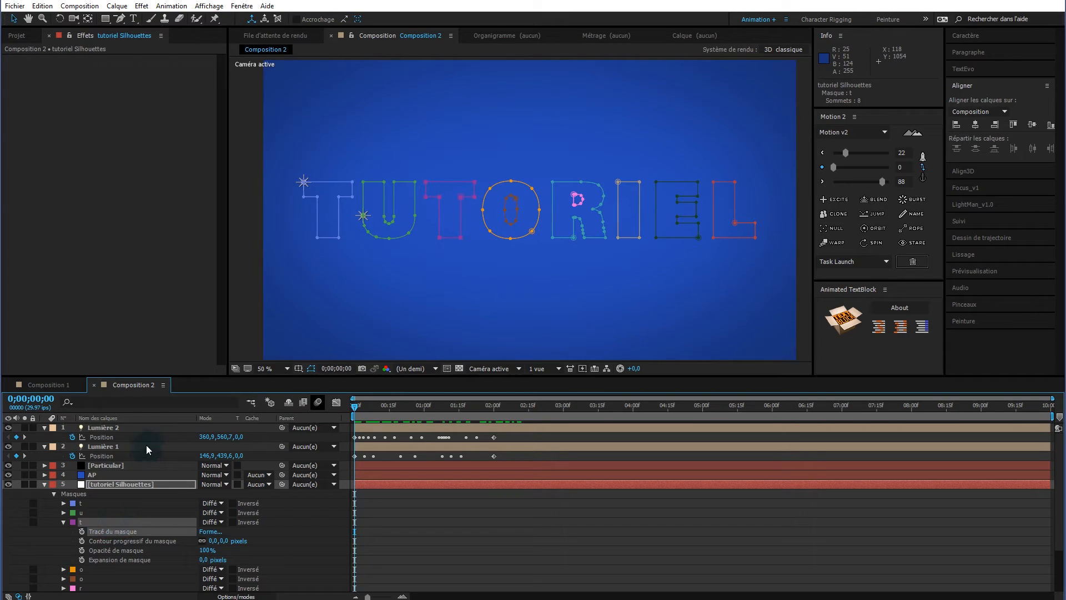
pyautogui.click(148, 427)
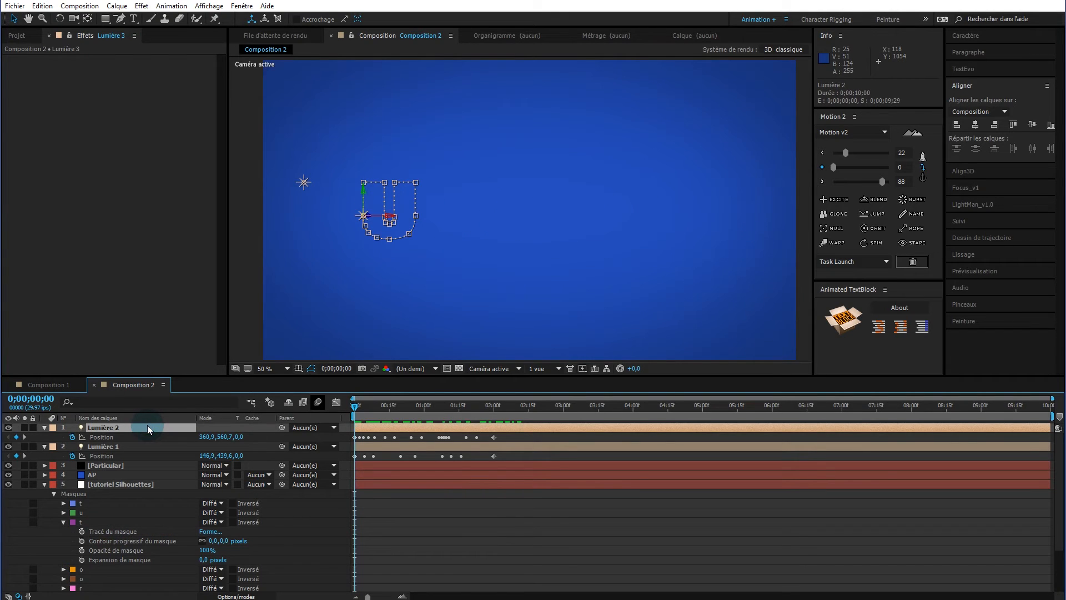
pyautogui.hotkey('ctrl', 'd')
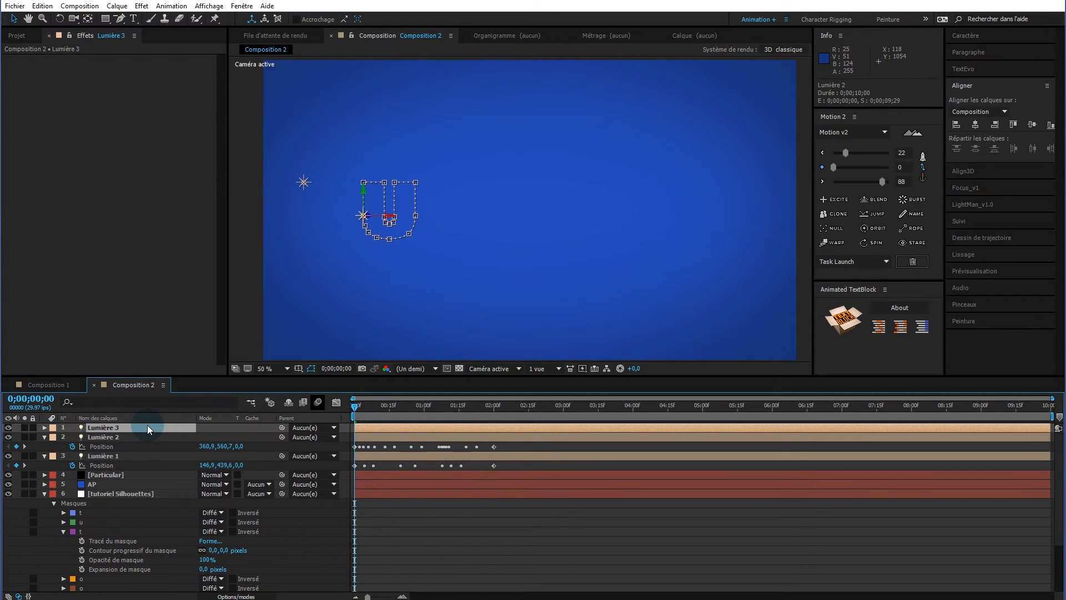
pyautogui.press('p')
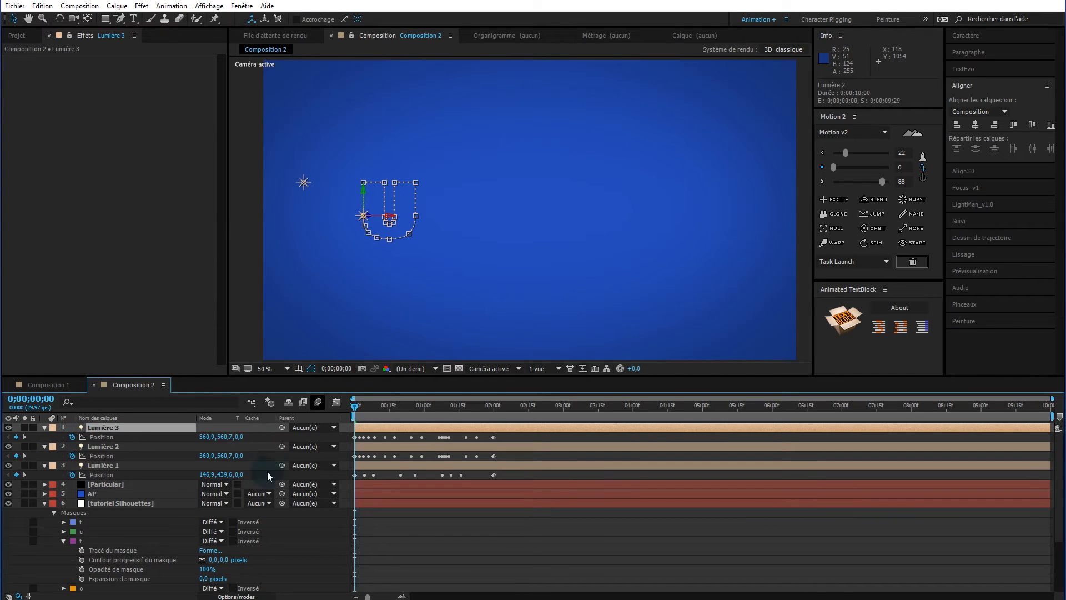
pyautogui.click(72, 437)
pyautogui.hotkey('ctrl', 'v')
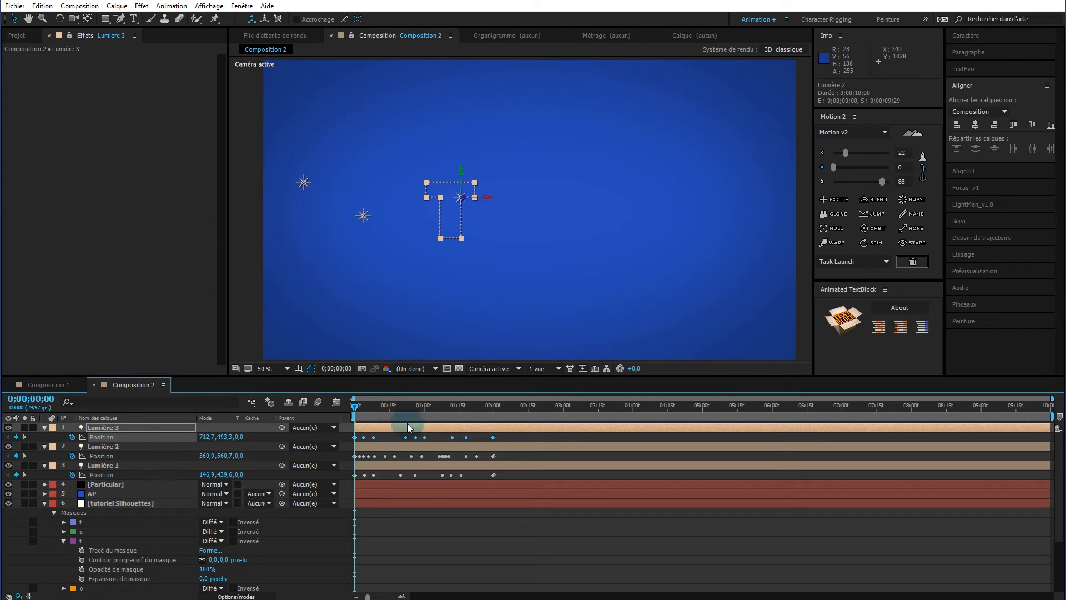
# - Play back the traces of the first three letters and return to 0;00;00;00
pyautogui.click(505, 435)
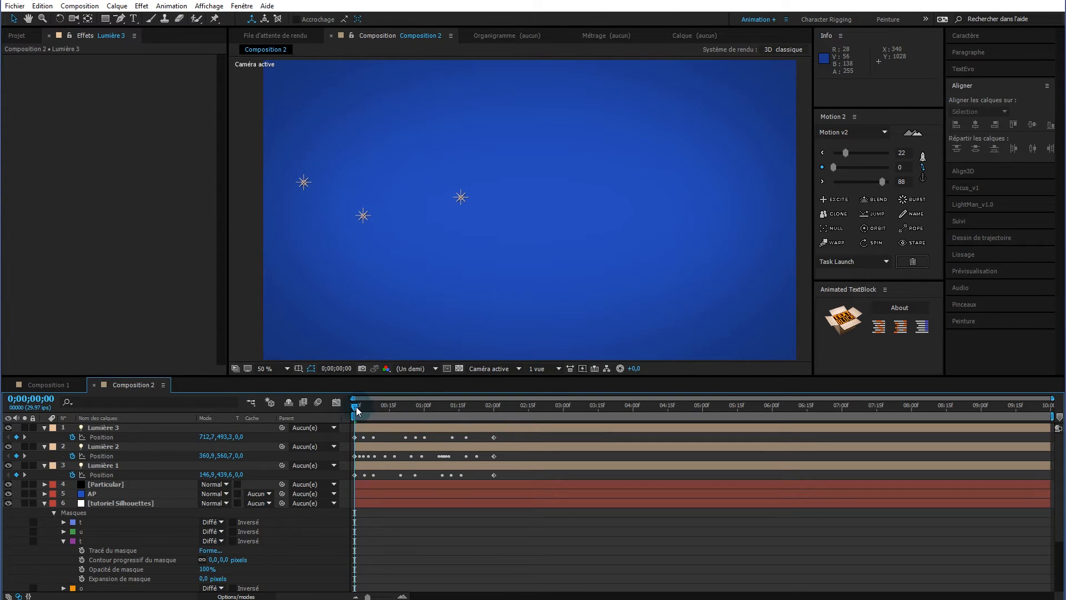
pyautogui.press('space')
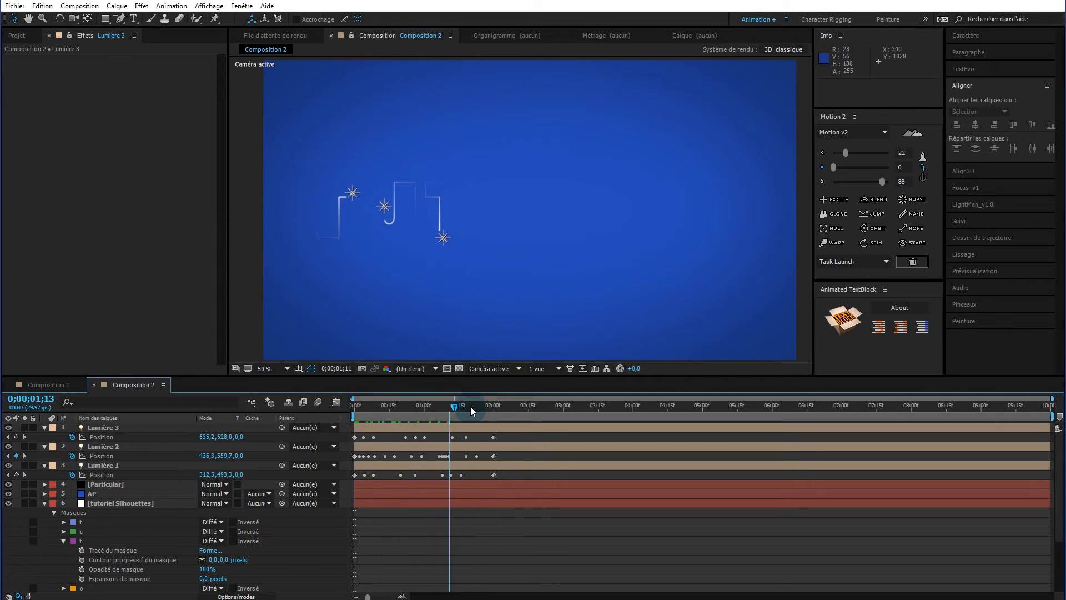
pyautogui.moveTo(521, 405); pyautogui.dragTo(320, 410)
# - Collapse the second t mask and copy the mask path of the o's outer outline
pyautogui.click(93, 551)
pyautogui.click(65, 541)
pyautogui.click(65, 551)
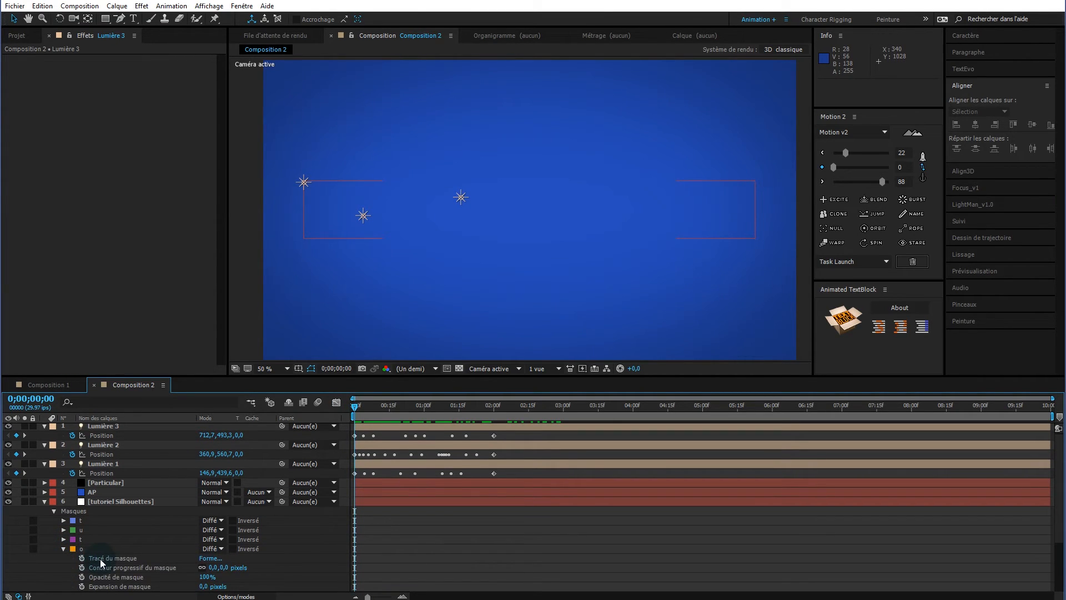
pyautogui.click(63, 548)
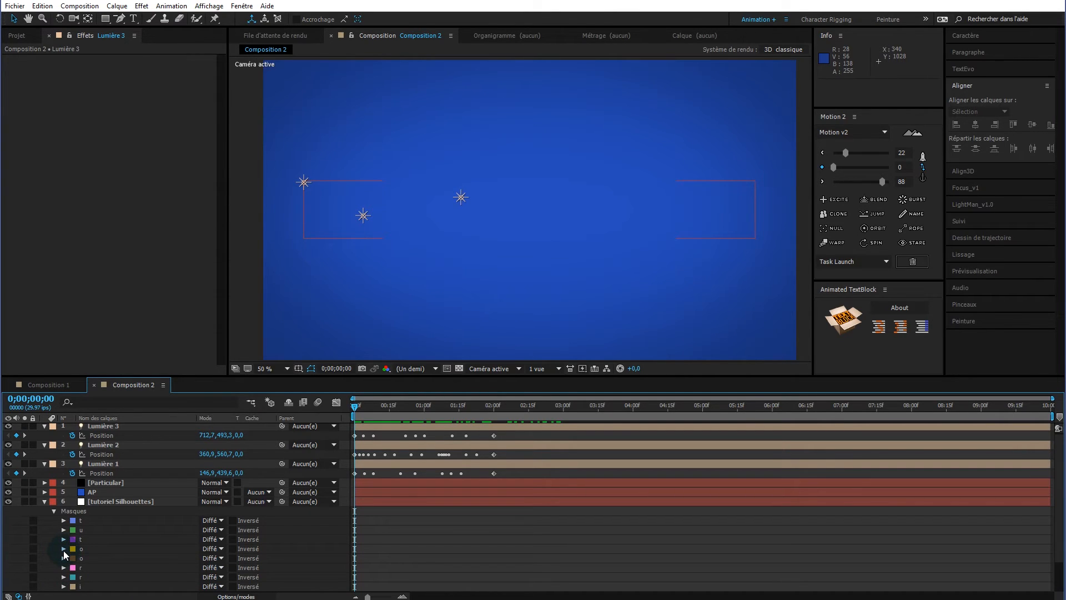
pyautogui.click(64, 549)
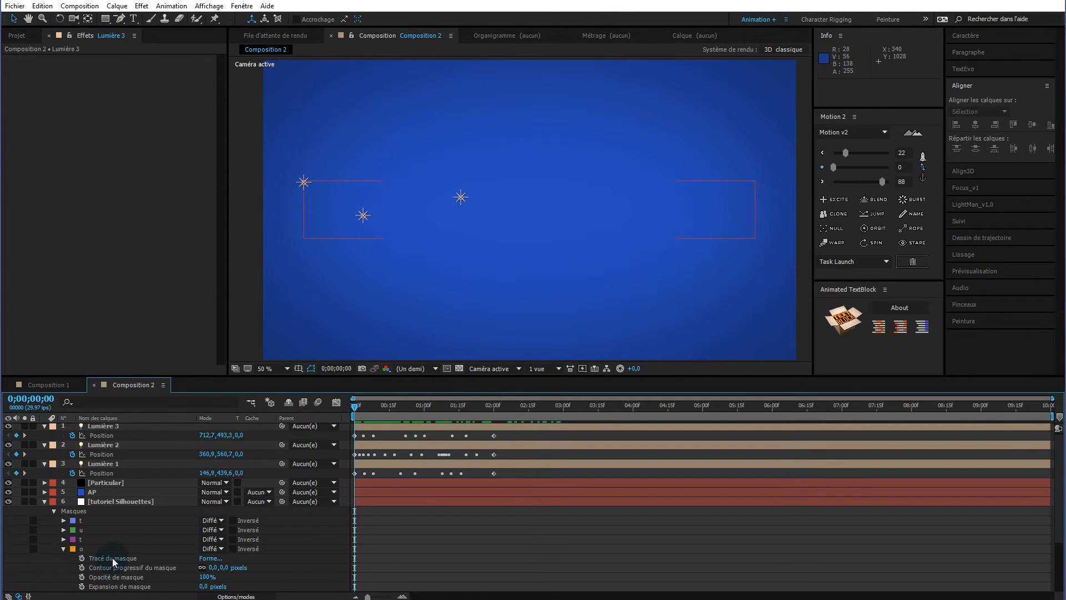
pyautogui.click(112, 558)
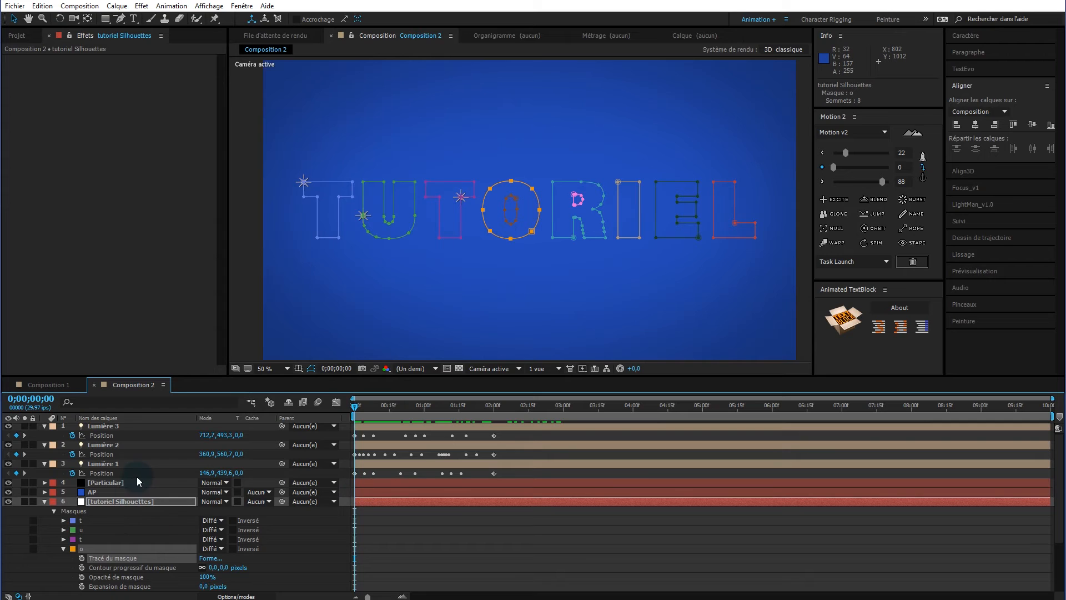
# - Duplicate the Lumière 3 light and replace the copy's Position keyframes with the o's outer mask path at 0;00;00;00
pyautogui.scroll(1, 128, 428)
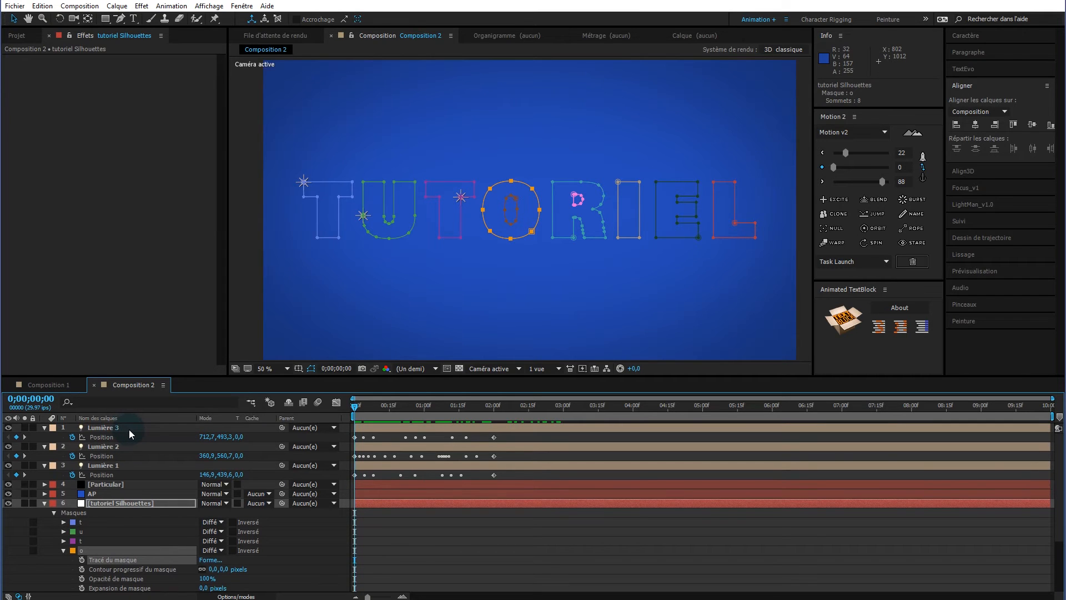
pyautogui.click(131, 428)
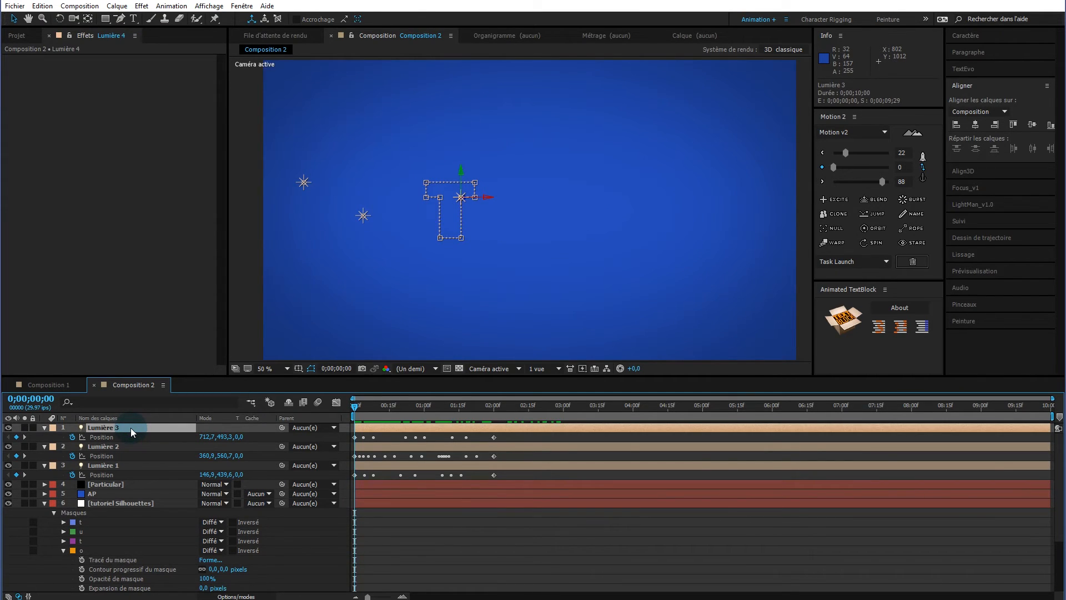
pyautogui.hotkey('ctrl', 'd')
pyautogui.press('p')
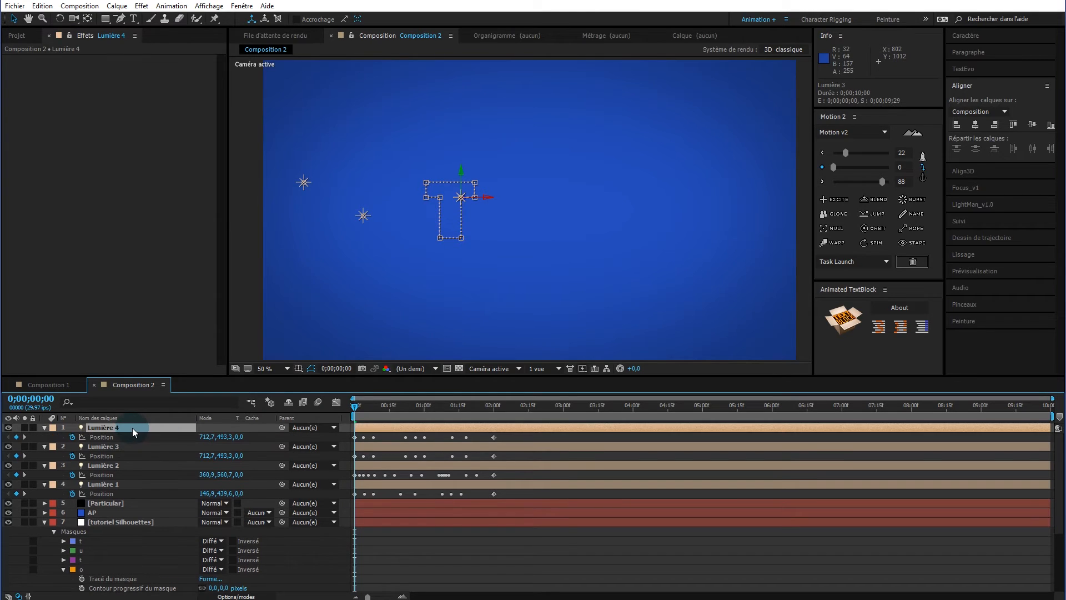
pyautogui.click(71, 436)
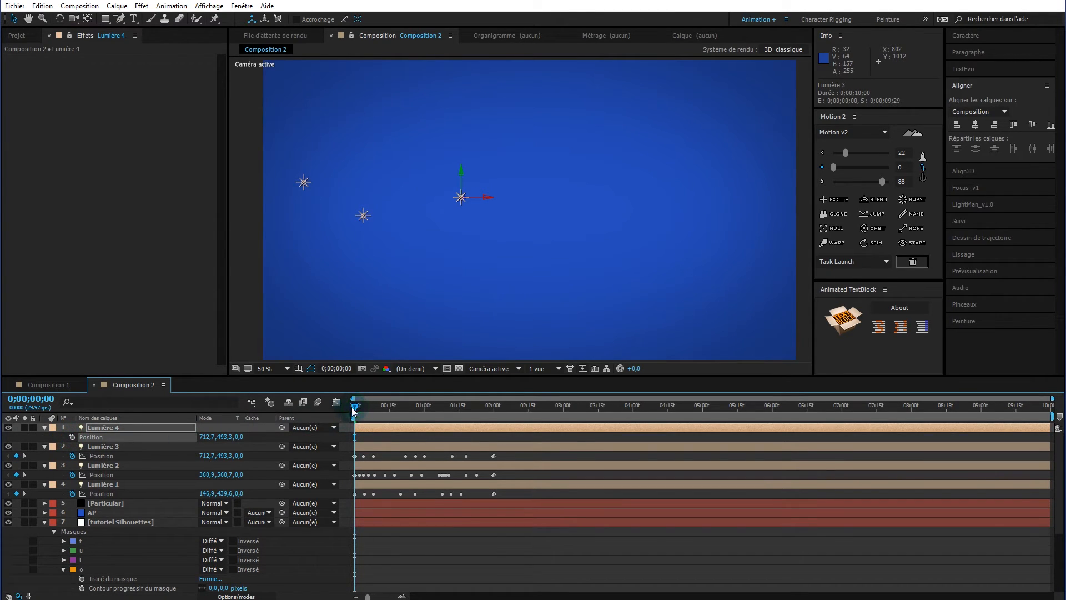
pyautogui.hotkey('ctrl', 'v')
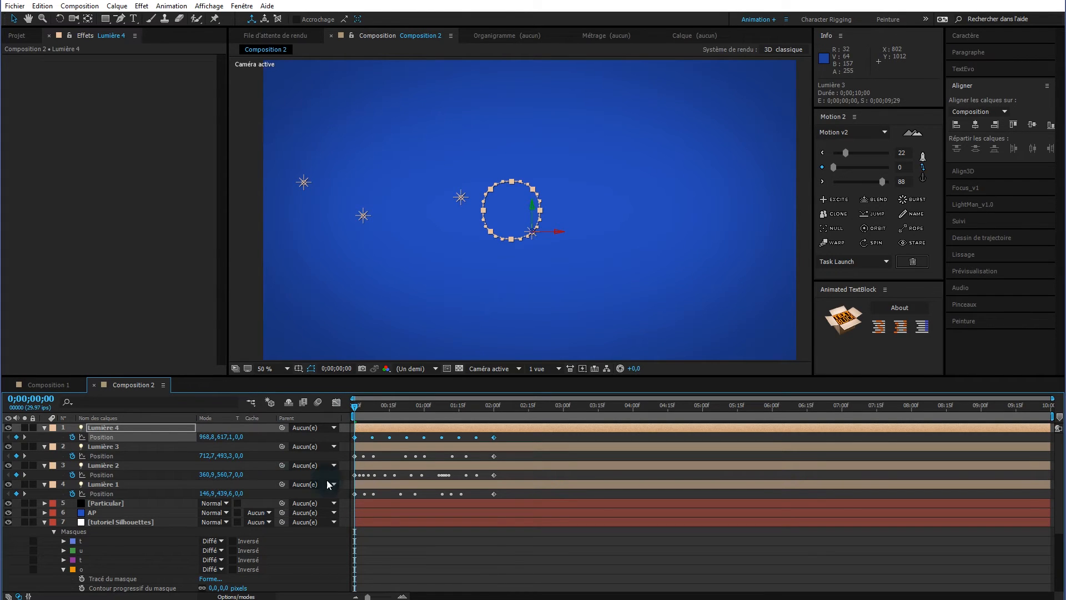
pyautogui.click(508, 438)
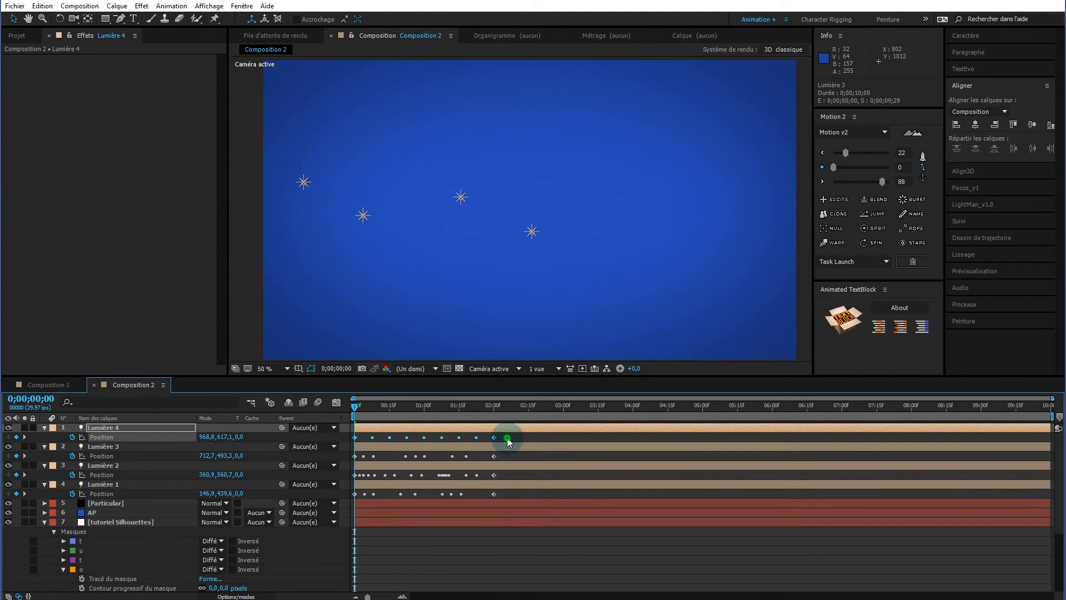
pyautogui.moveTo(350, 405)
pyautogui.mouseDown()
pyautogui.moveTo(504, 407)
pyautogui.moveTo(350, 411)
pyautogui.mouseUp()
# - Collapse the o's outer mask and copy the mask path of the o's inner outline
pyautogui.scroll(-1, 115, 545)
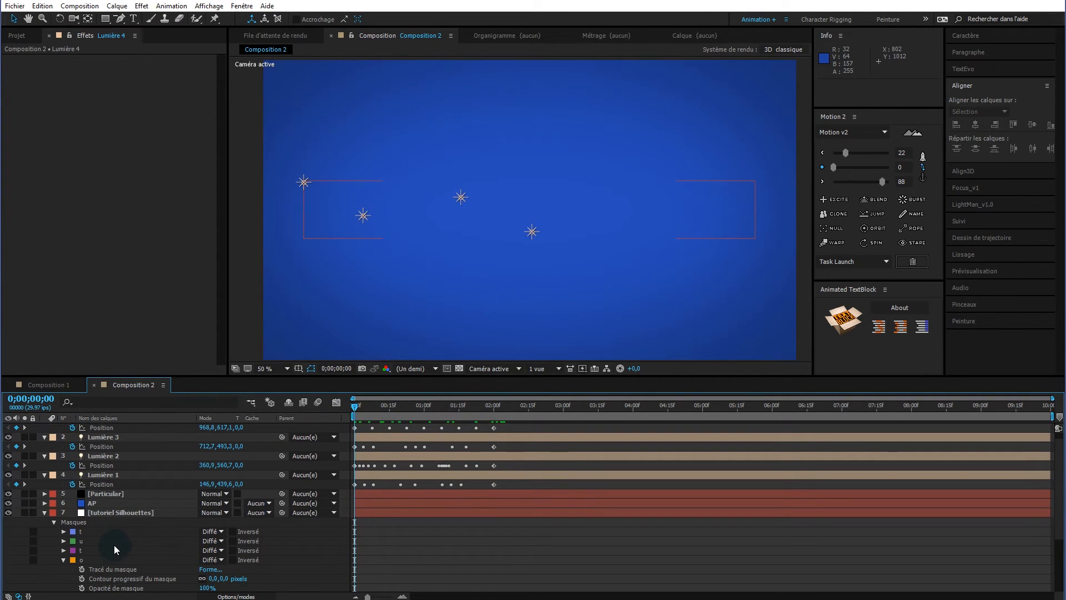
pyautogui.click(63, 560)
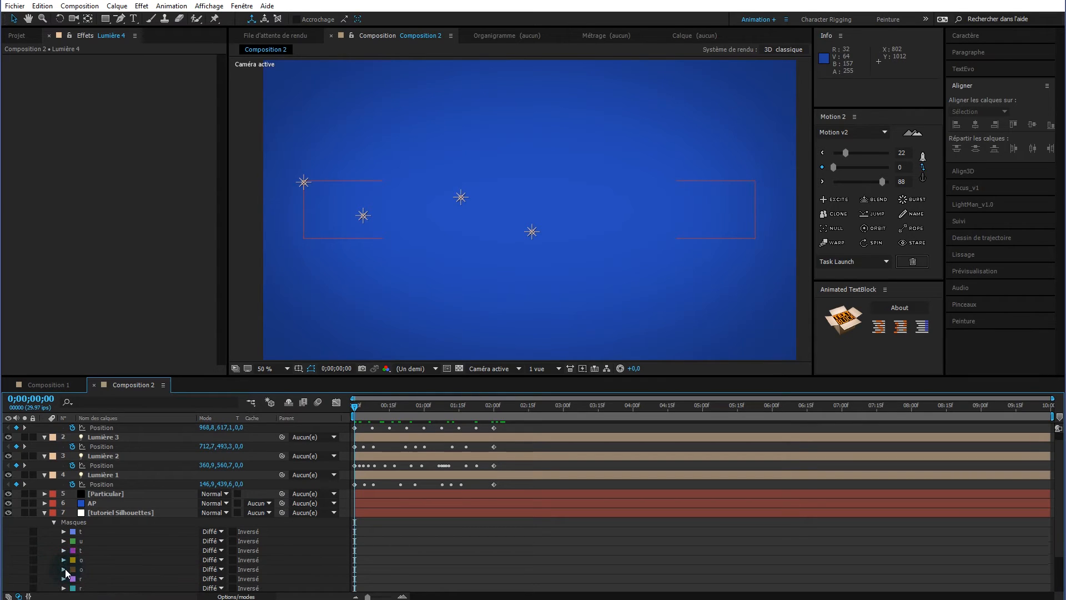
pyautogui.click(64, 569)
pyautogui.scroll(-1, 99, 551)
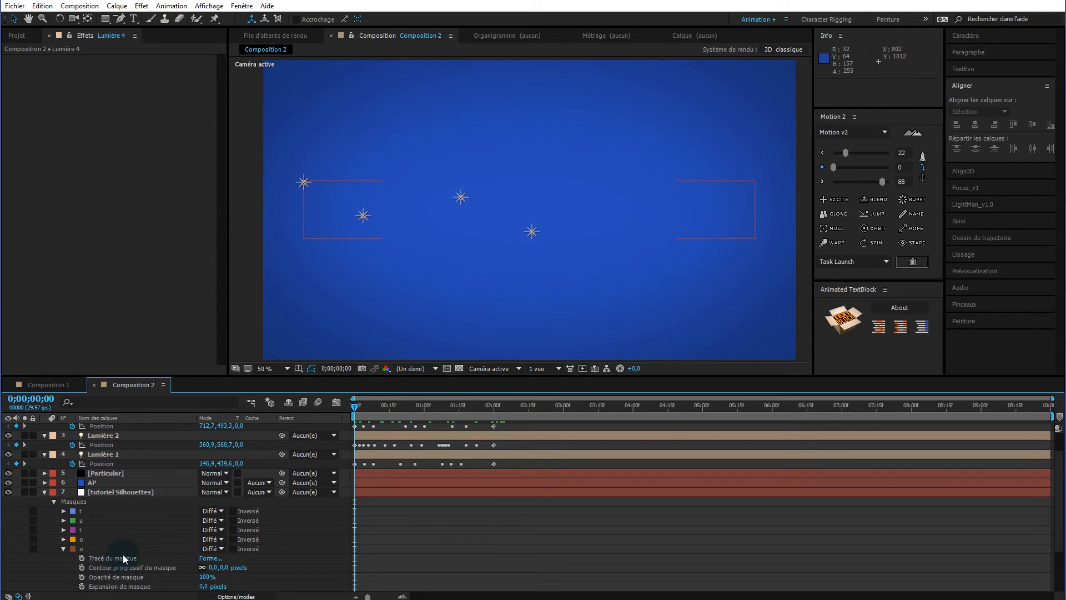
pyautogui.click(120, 558)
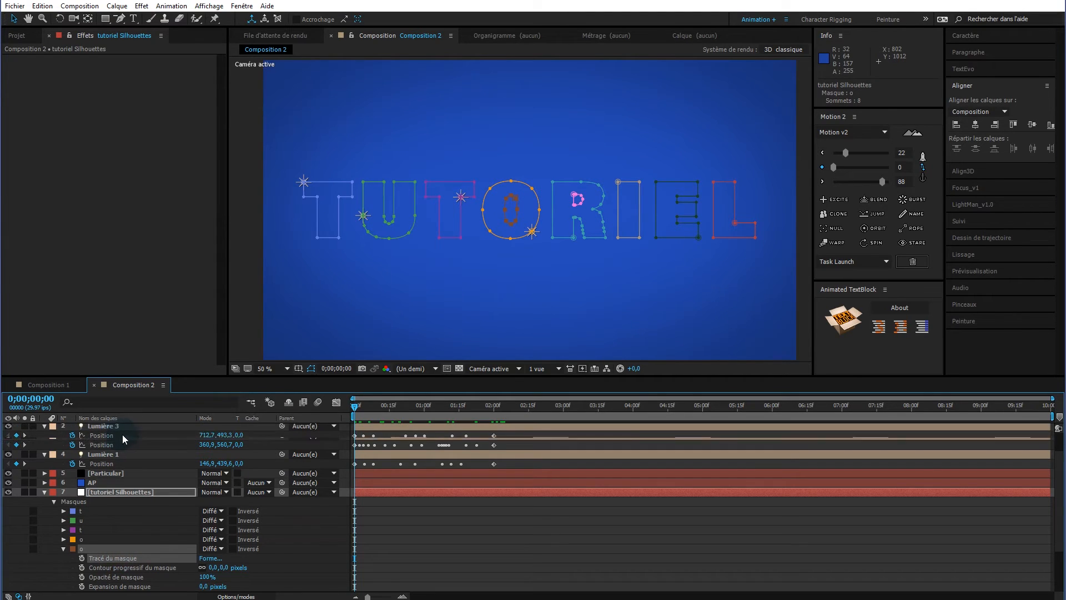
# - Duplicate the Lumière 4 light and replace the copy's Position keyframes with the o's inner mask path
pyautogui.scroll(1, 118, 435)
pyautogui.click(132, 428)
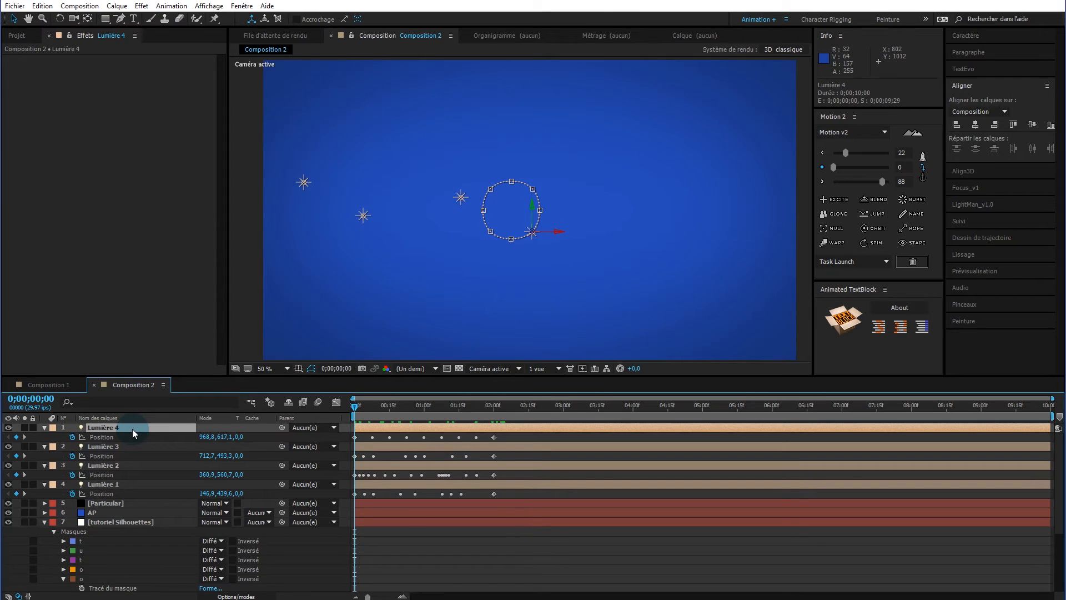
pyautogui.hotkey('ctrl', 'd')
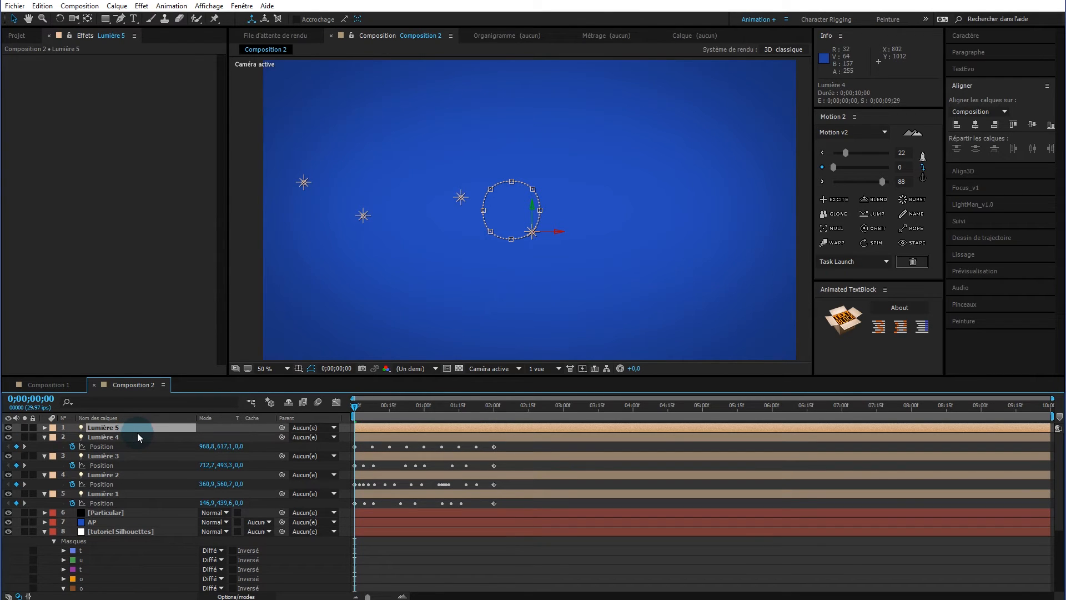
pyautogui.press('p')
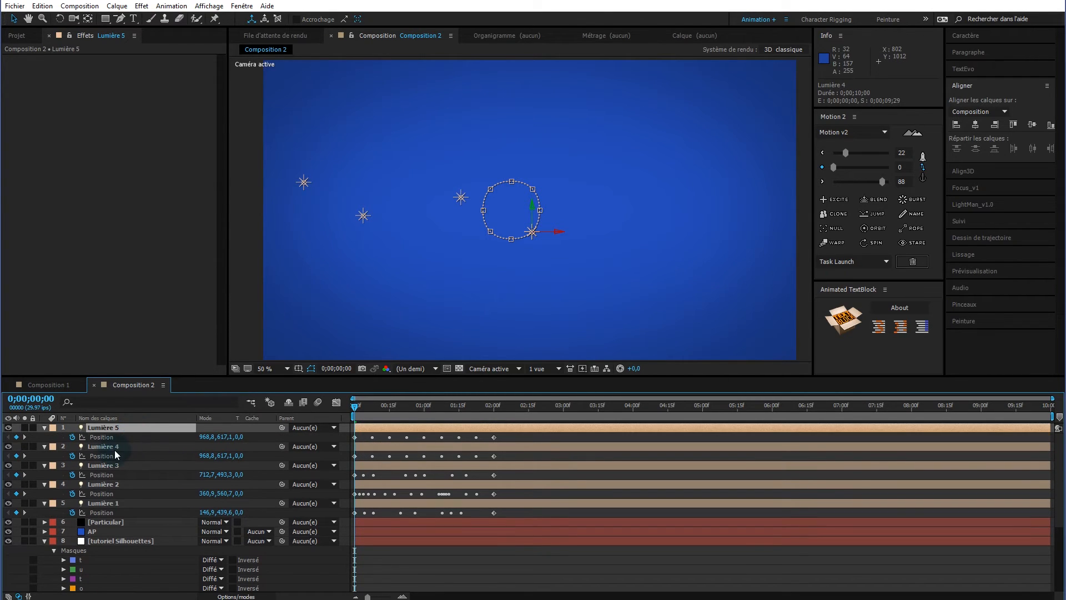
pyautogui.click(72, 437)
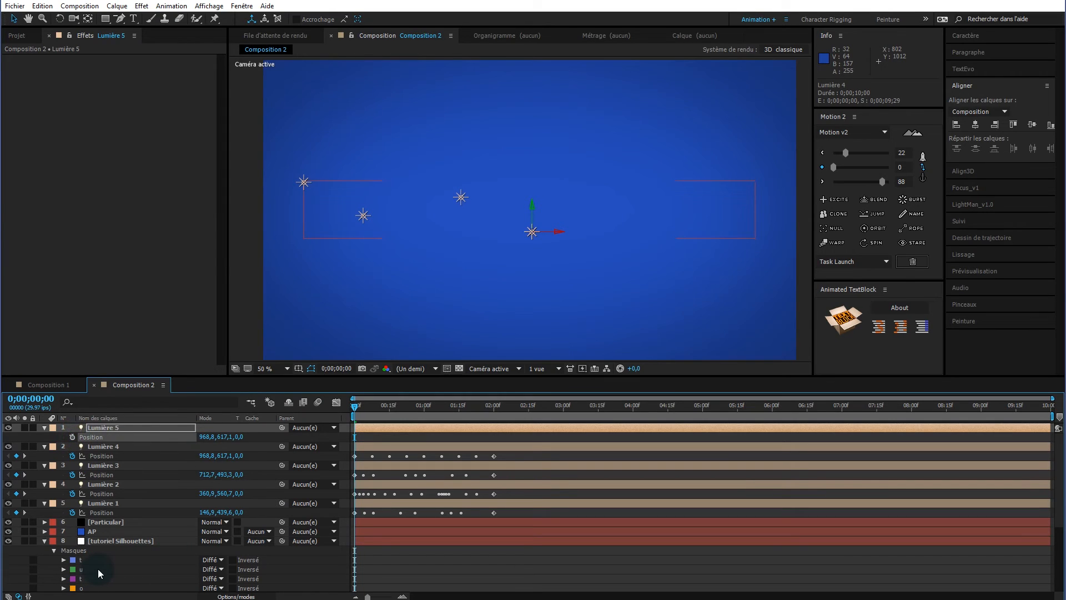
pyautogui.hotkey('ctrl', 'v')
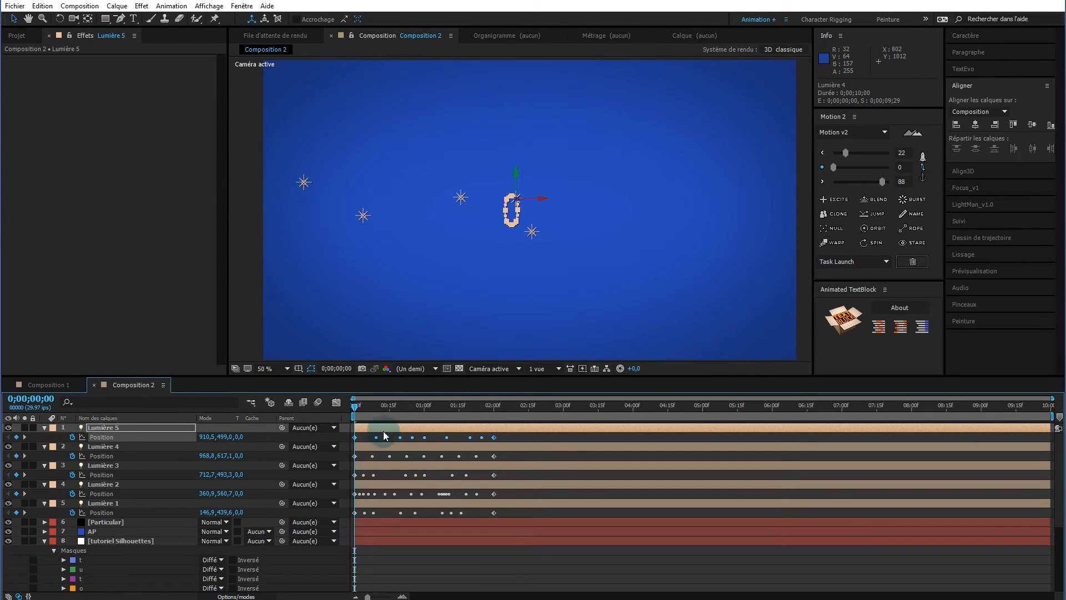
# - Scrub through the traces of the first four letters and return to 0;00;00;00
pyautogui.click(480, 405)
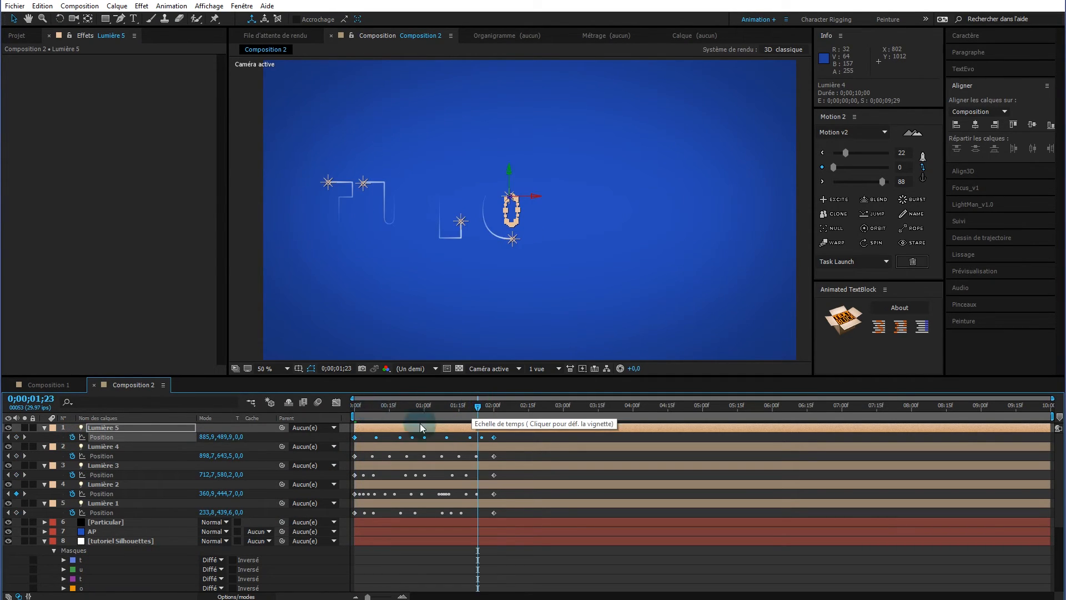
pyautogui.click(494, 431)
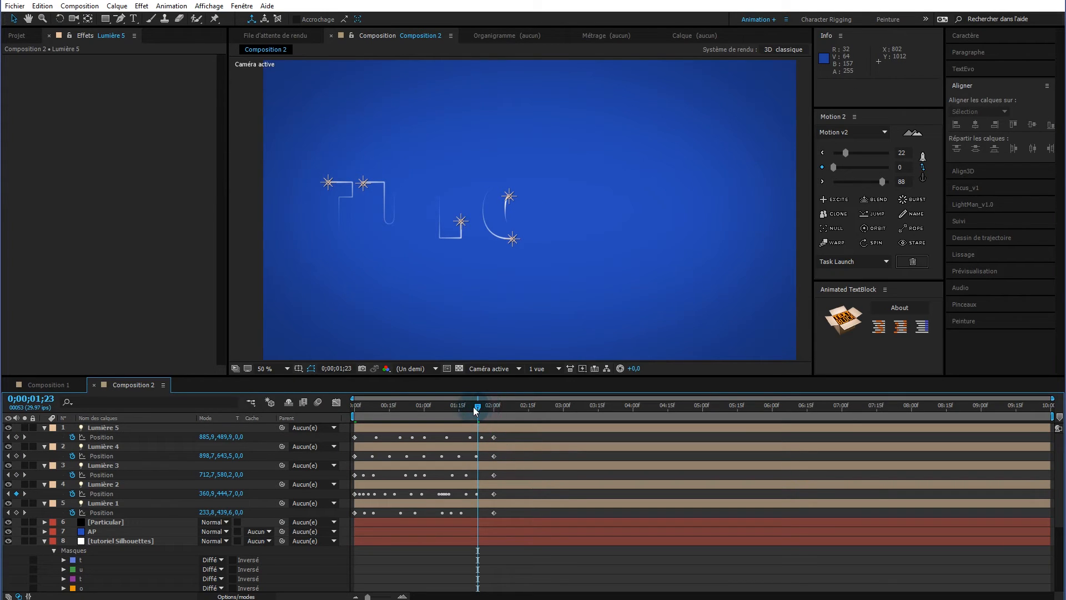
pyautogui.moveTo(481, 406); pyautogui.dragTo(546, 403)
pyautogui.moveTo(474, 404)
pyautogui.mouseDown()
pyautogui.moveTo(331, 390)
pyautogui.moveTo(500, 396)
pyautogui.moveTo(345, 404)
pyautogui.mouseUp()
# - Copy the r's inner mask path and paste it over the Position keyframes of a duplicate of Lumière 5
pyautogui.click(138, 541)
pyautogui.scroll(-3, 138, 544)
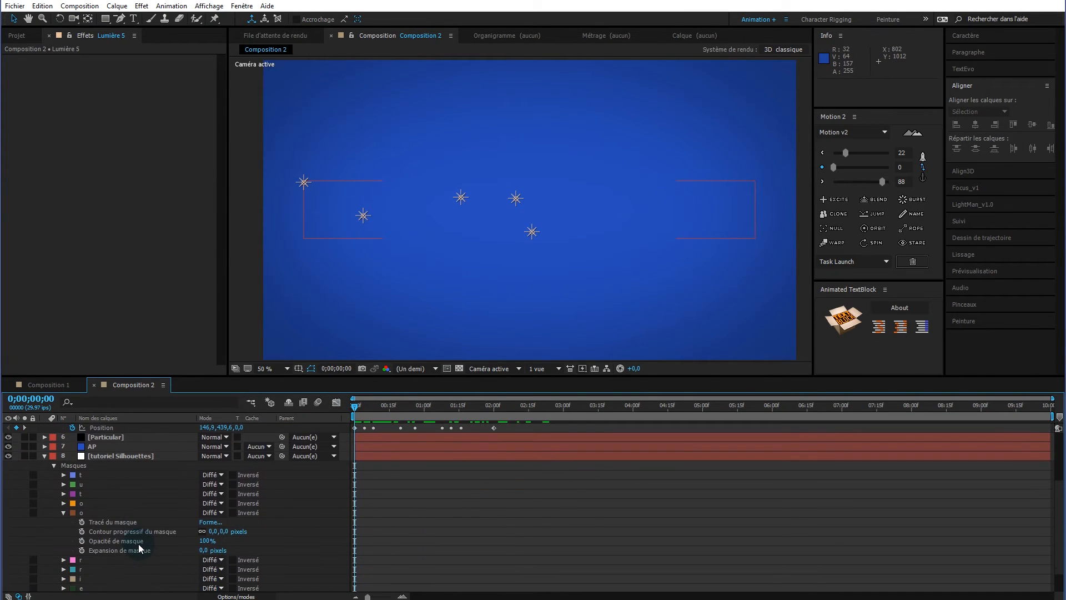
pyautogui.click(63, 512)
pyautogui.click(63, 531)
pyautogui.click(112, 540)
pyautogui.scroll(3, 131, 428)
pyautogui.click(106, 427)
pyautogui.hotkey('ctrl', 'd')
pyautogui.click(72, 437)
pyautogui.hotkey('ctrl', 'v')
# - Copy the r's outer mask path and paste it over the Position keyframes of a duplicate of Lumière 6
pyautogui.scroll(-3, 100, 544)
pyautogui.click(101, 550)
pyautogui.scroll(3, 131, 444)
pyautogui.hotkey('ctrl', 'd')
pyautogui.click(72, 437)
pyautogui.hotkey('ctrl', 'v')
# - Copy the i's mask path and paste it over the Position keyframes of a duplicate of Lumière 7
pyautogui.click(94, 549)
pyautogui.click(165, 427)
pyautogui.hotkey('ctrl', 'd')
pyautogui.hotkey('ctrl', 'v')
# - Copy the e's mask path and paste it over the Position keyframes of a duplicate of Lumière 8
pyautogui.scroll(-5, 116, 555)
pyautogui.click(112, 557)
pyautogui.click(164, 427)
pyautogui.hotkey('ctrl', 'd')
pyautogui.click(72, 437)
pyautogui.hotkey('ctrl', 'v')
# - Copy the l's mask path and paste it over the Position keyframes of a duplicate of Lumière 9
pyautogui.click(112, 558)
pyautogui.scroll(5, 131, 444)
pyautogui.click(150, 429)
pyautogui.hotkey('ctrl', 'd')
pyautogui.press('p')
pyautogui.click(72, 436)
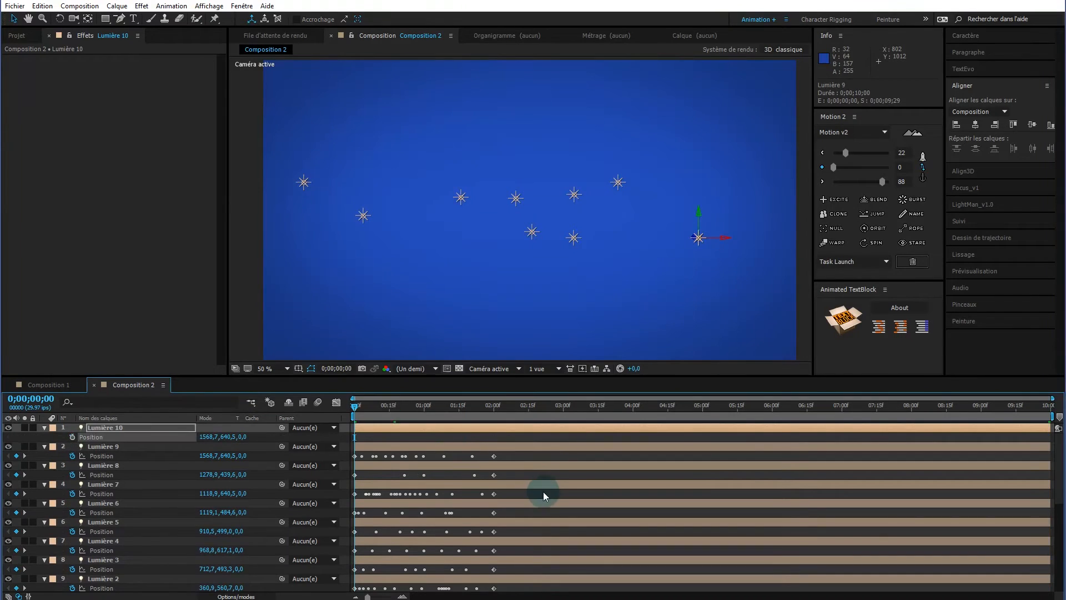
pyautogui.hotkey('ctrl', 'v')
# - End the work area at about 0;00;03;11, play back the traces of all letters, and return to 0;00;00;00
pyautogui.press('space')
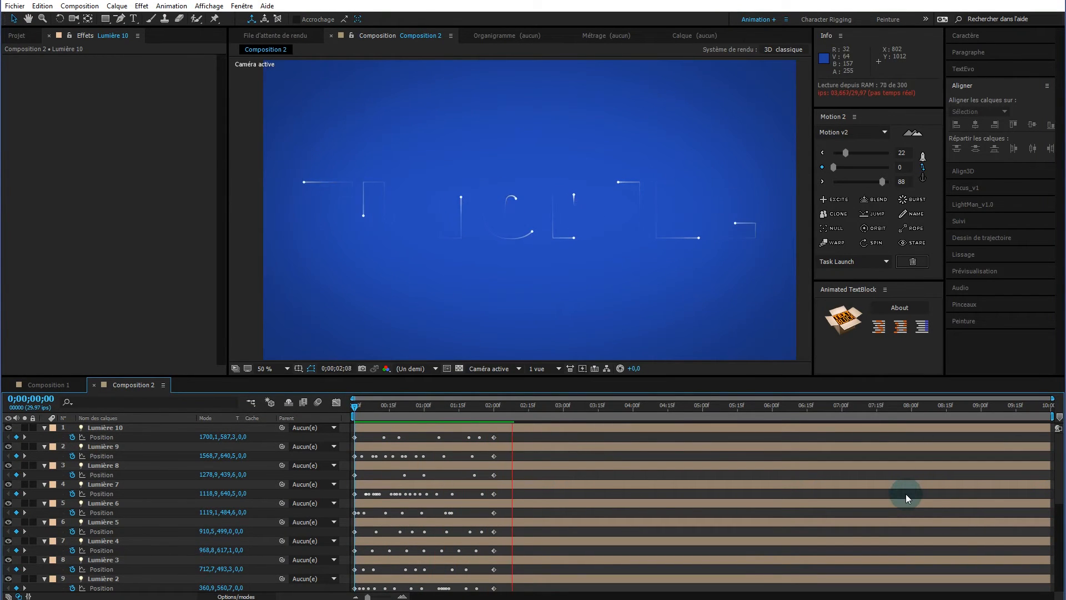
pyautogui.press('n')
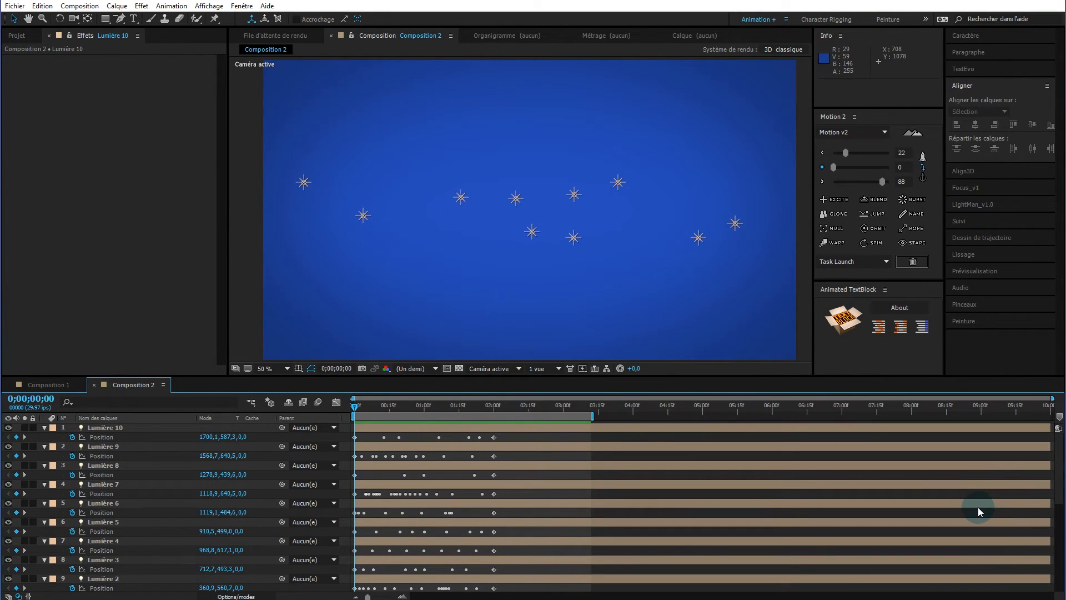
pyautogui.press('space')
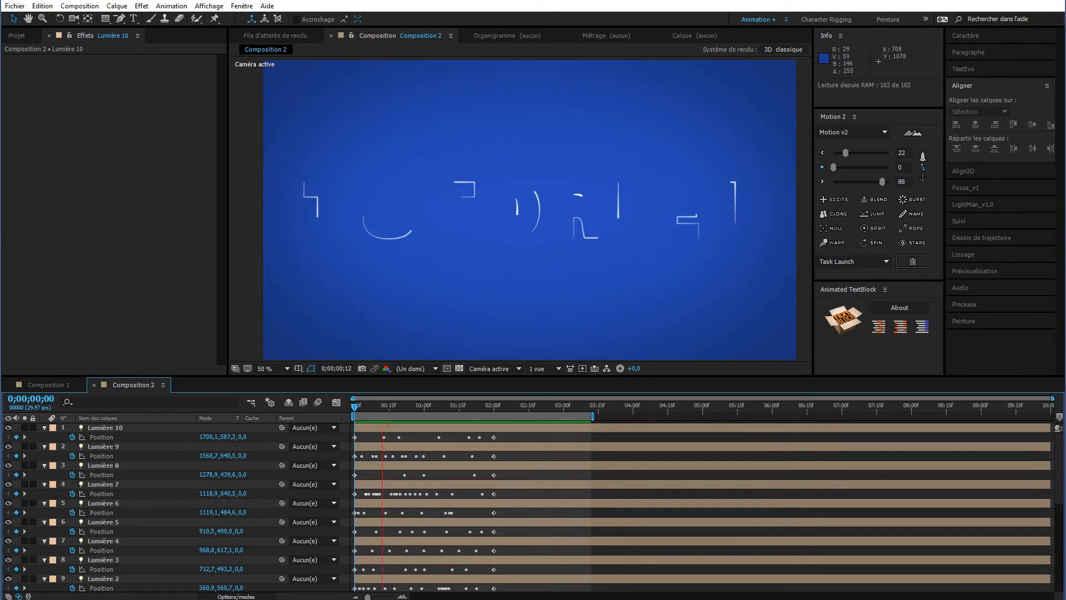
pyautogui.press('space')
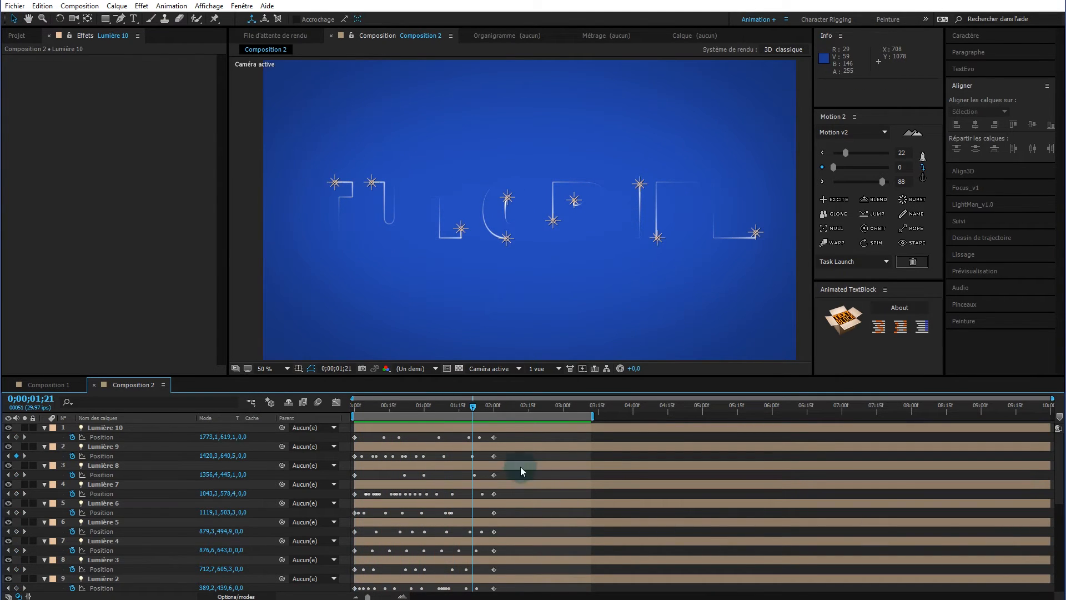
pyautogui.moveTo(476, 409); pyautogui.dragTo(329, 415)
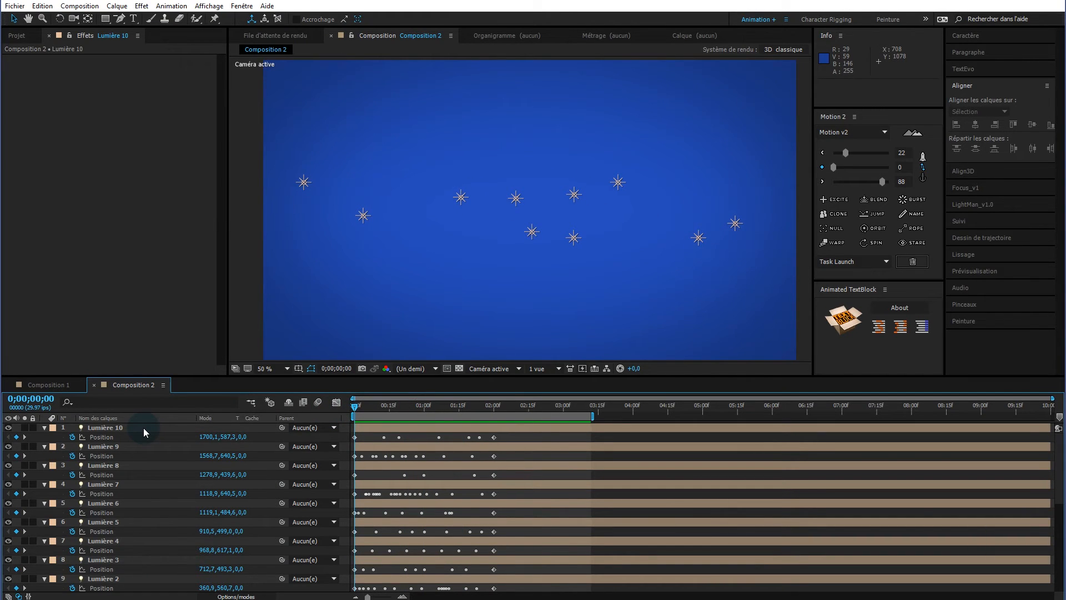
# - Create a black 1920 × 1080 px solid layer named Lux
pyautogui.rightClick(155, 436)
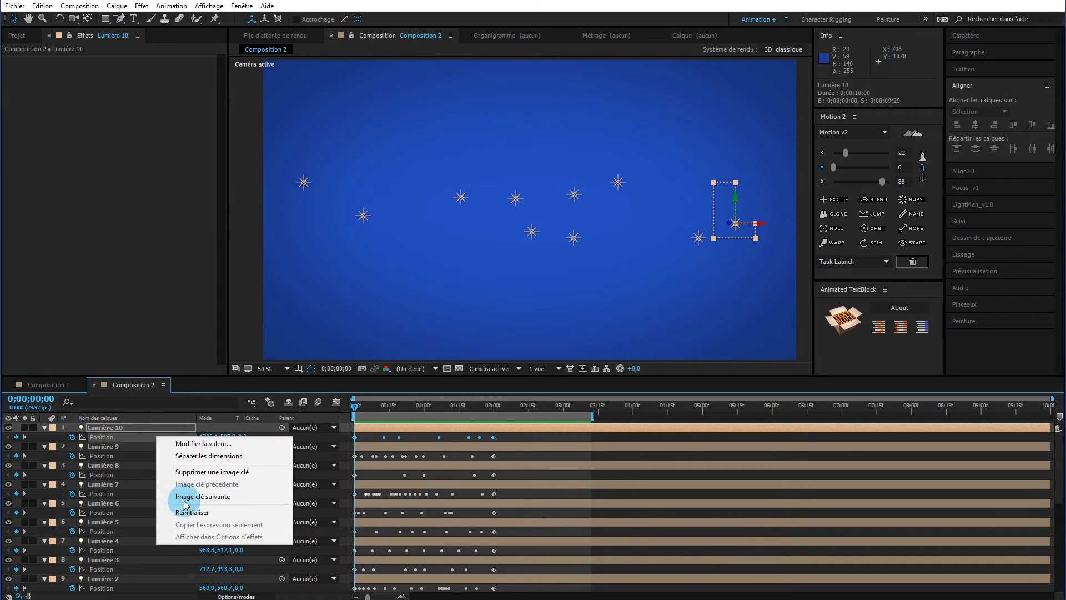
pyautogui.rightClick(344, 435)
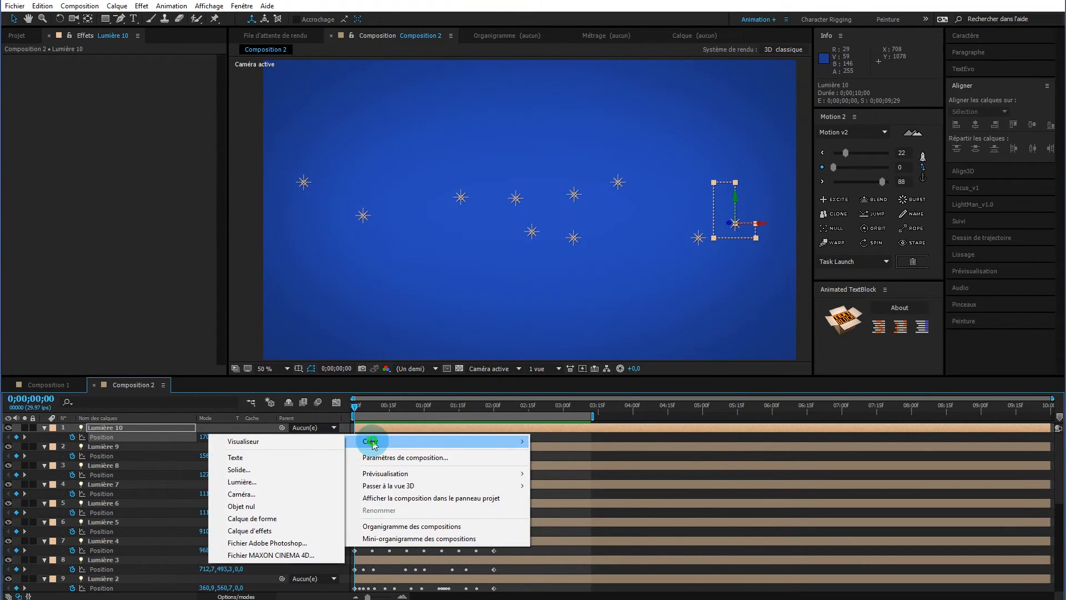
pyautogui.click(261, 469)
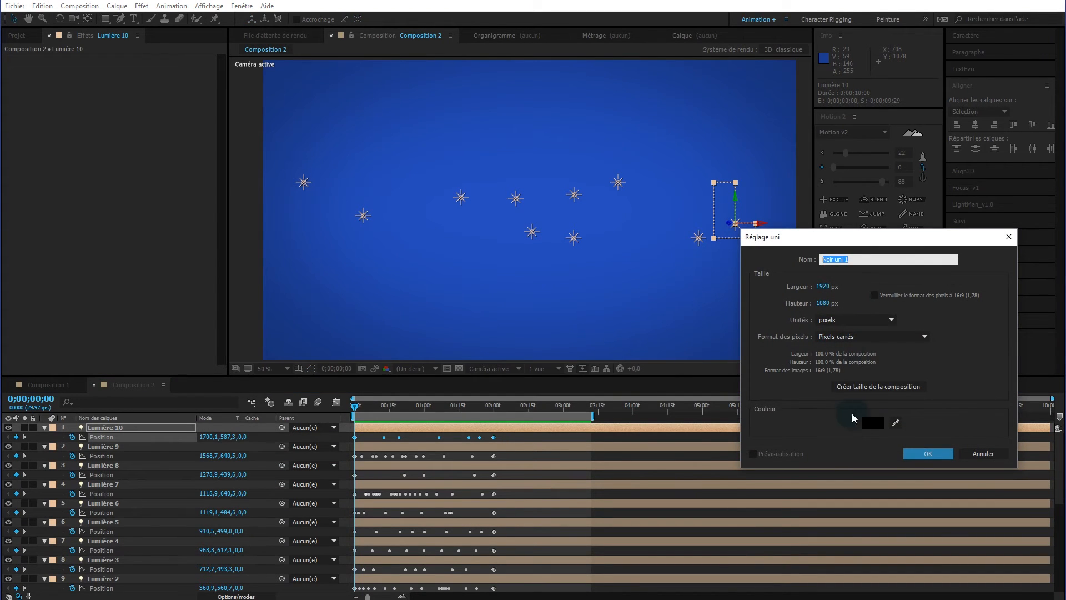
pyautogui.write('Lux')
pyautogui.click(924, 453)
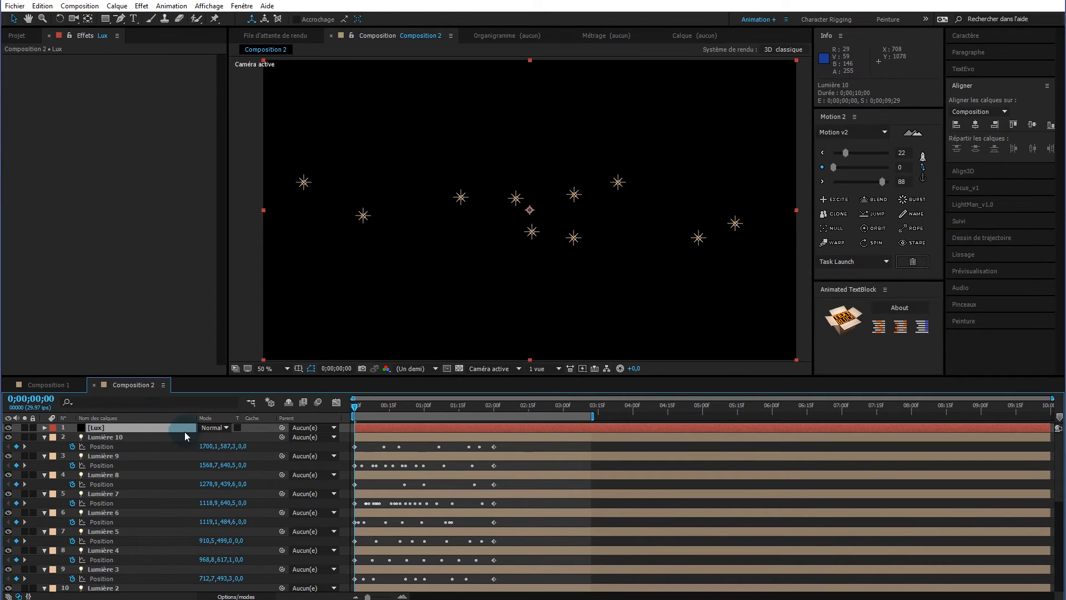
# - Apply the Trapcode Lux effect to the Lux solid and set its Point Lights intensity to 50
pyautogui.rightClick(168, 170)
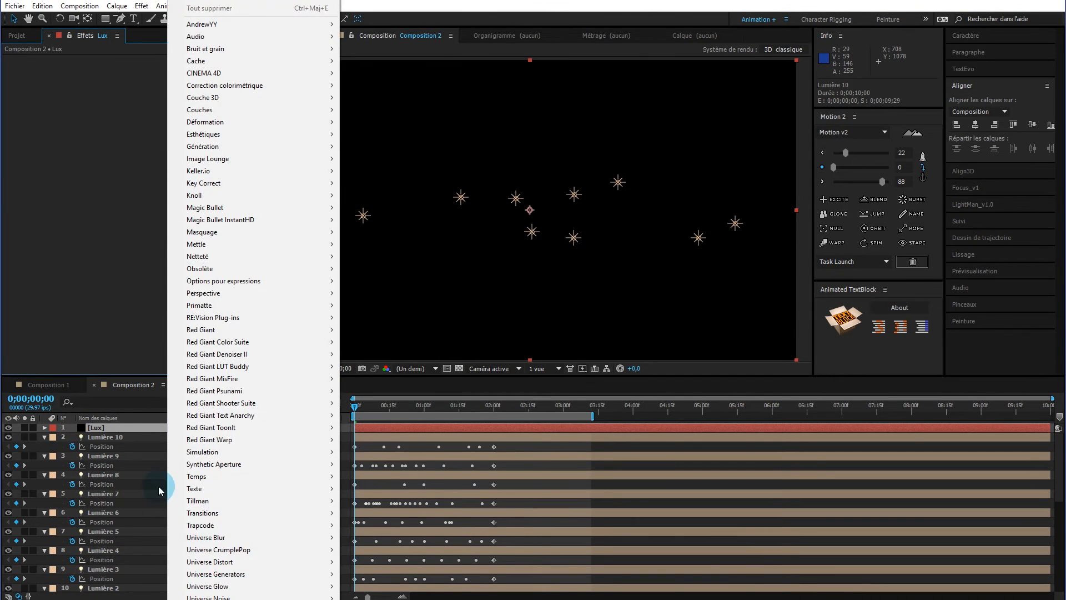
pyautogui.moveTo(205, 525)
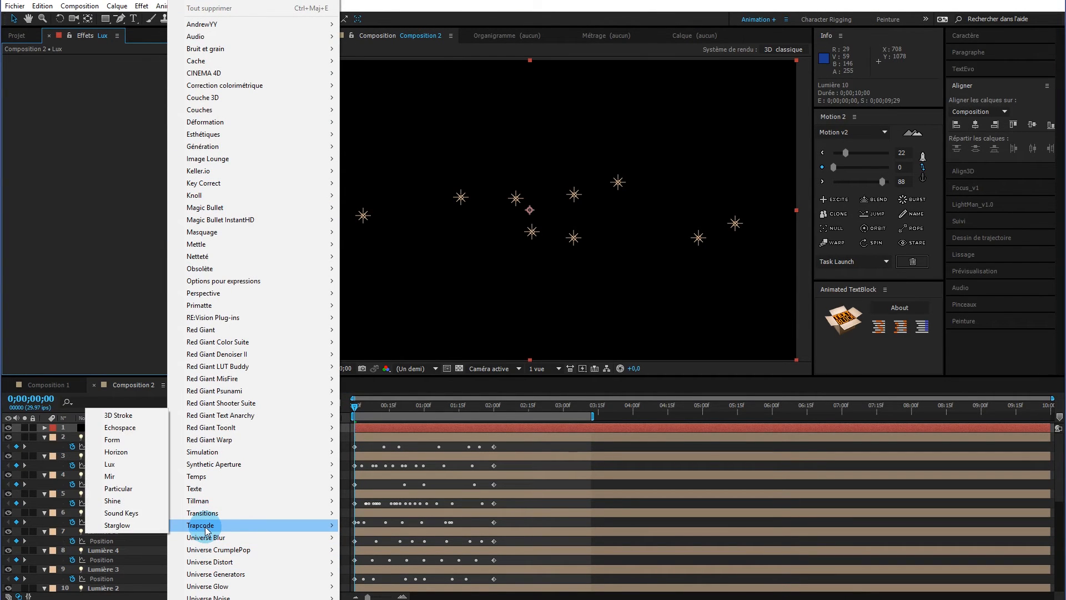
pyautogui.click(125, 466)
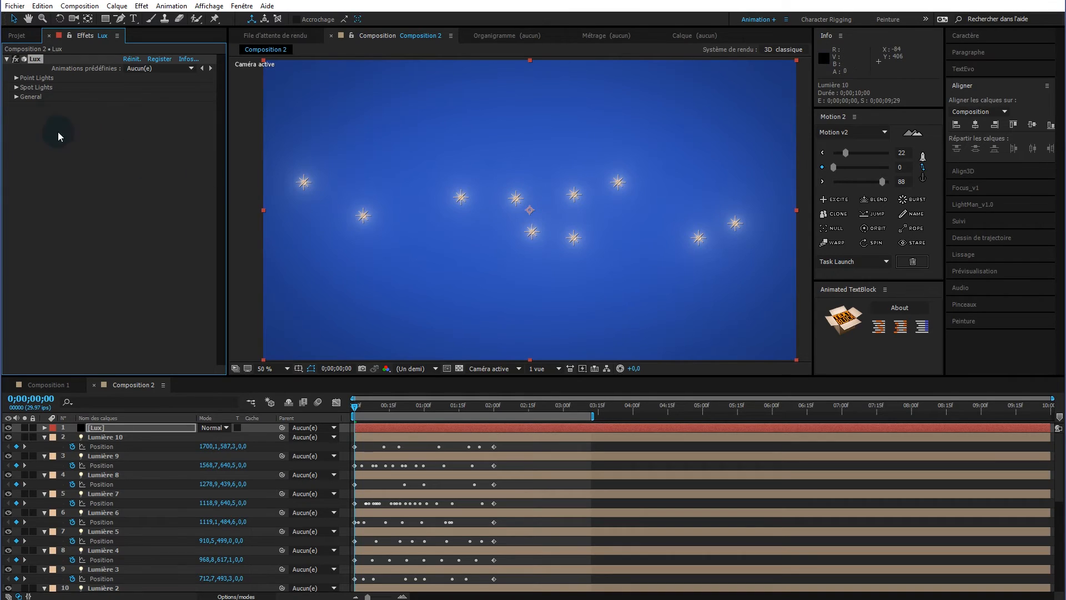
pyautogui.click(15, 78)
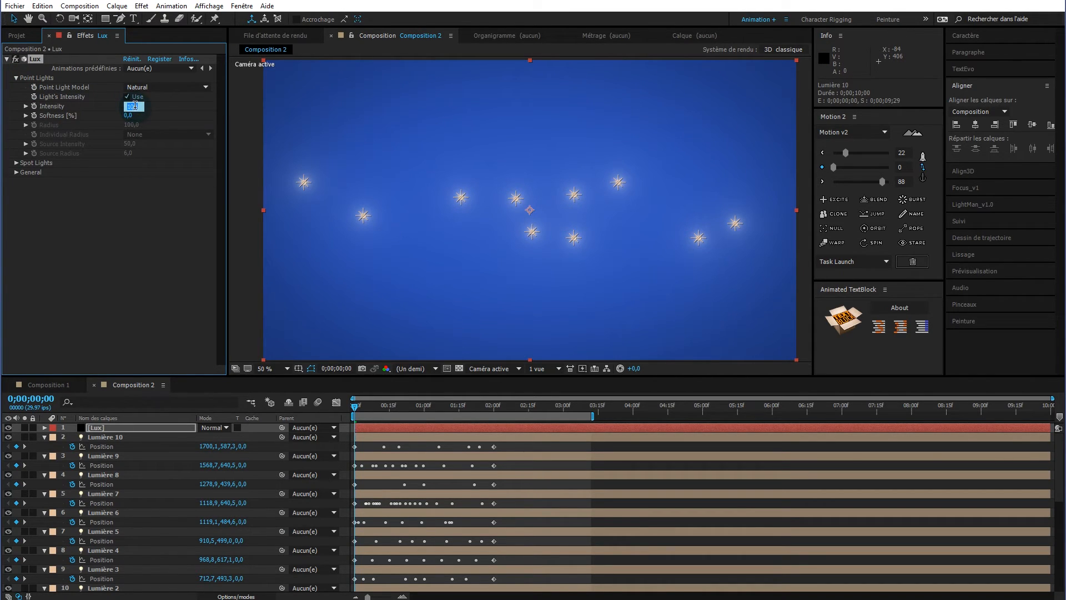
pyautogui.press('Return')
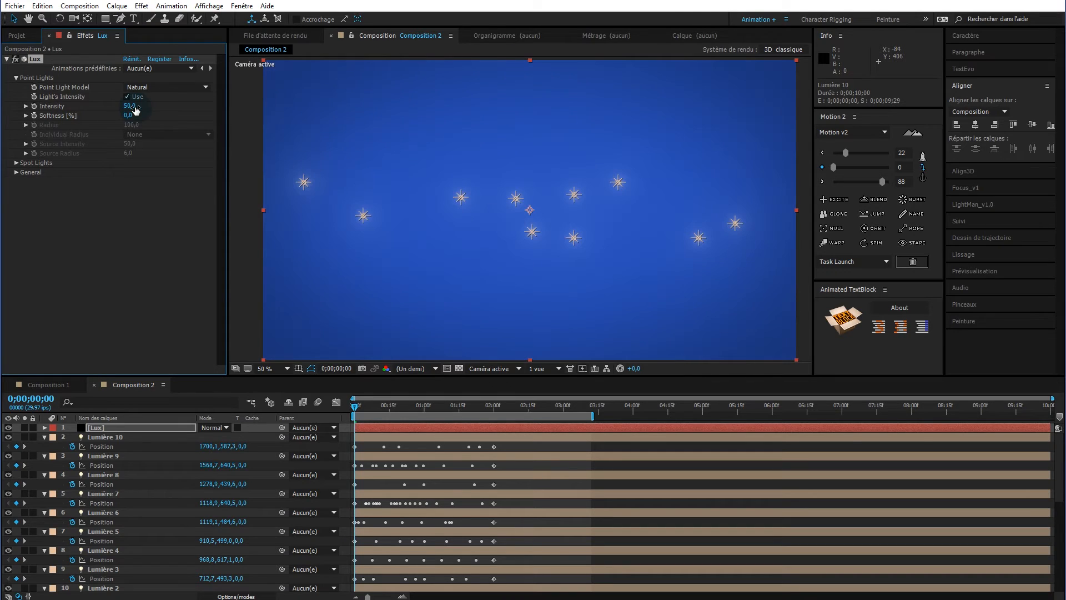
pyautogui.click(169, 298)
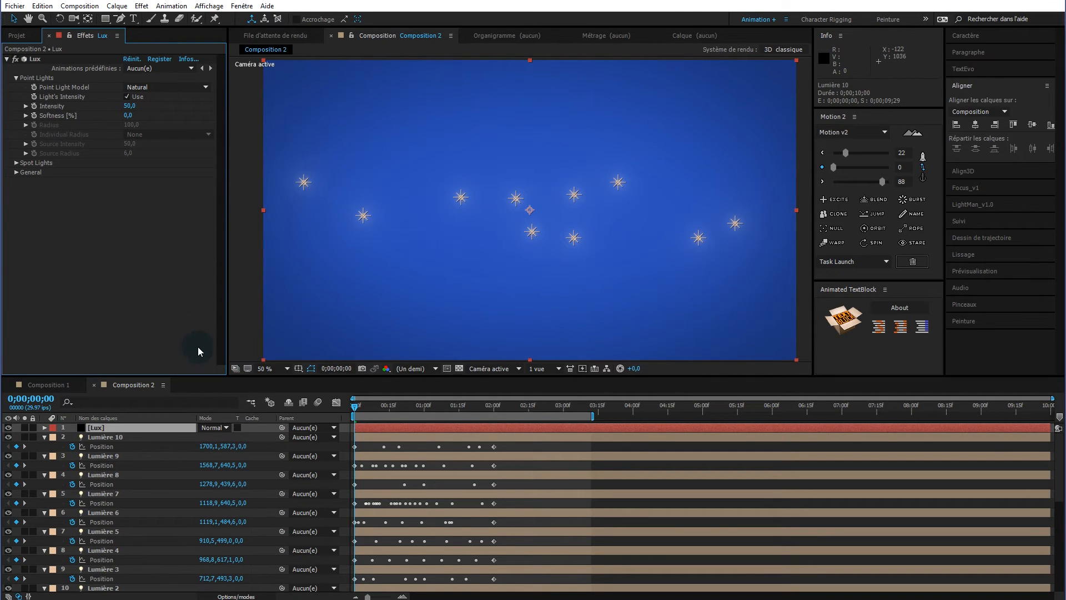
# - Play back the animation with the Lux glow and return to 0;00;00;00
pyautogui.press('space')
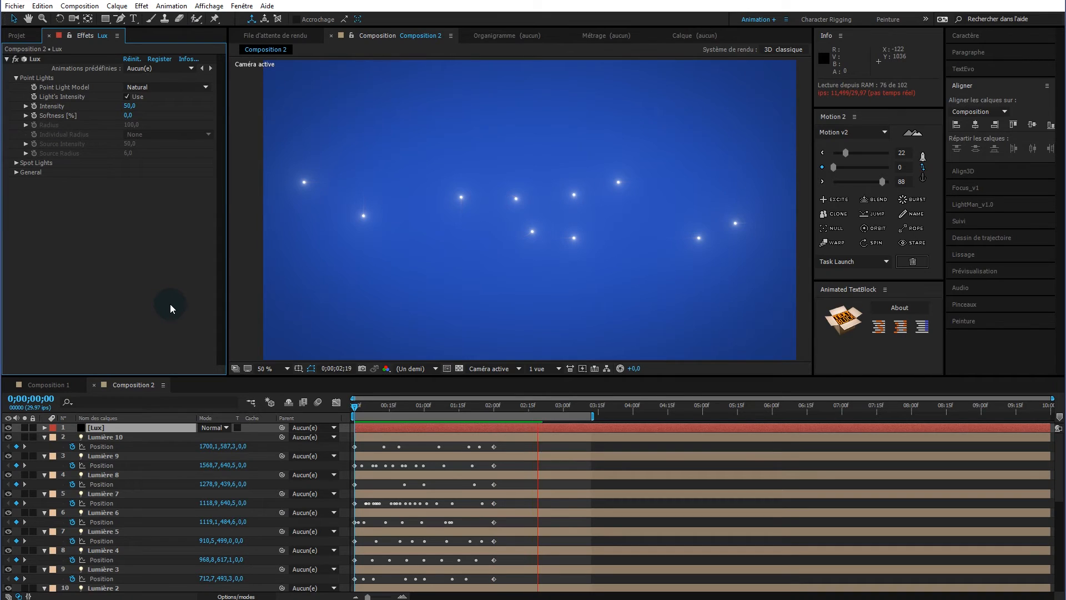
pyautogui.press('space')
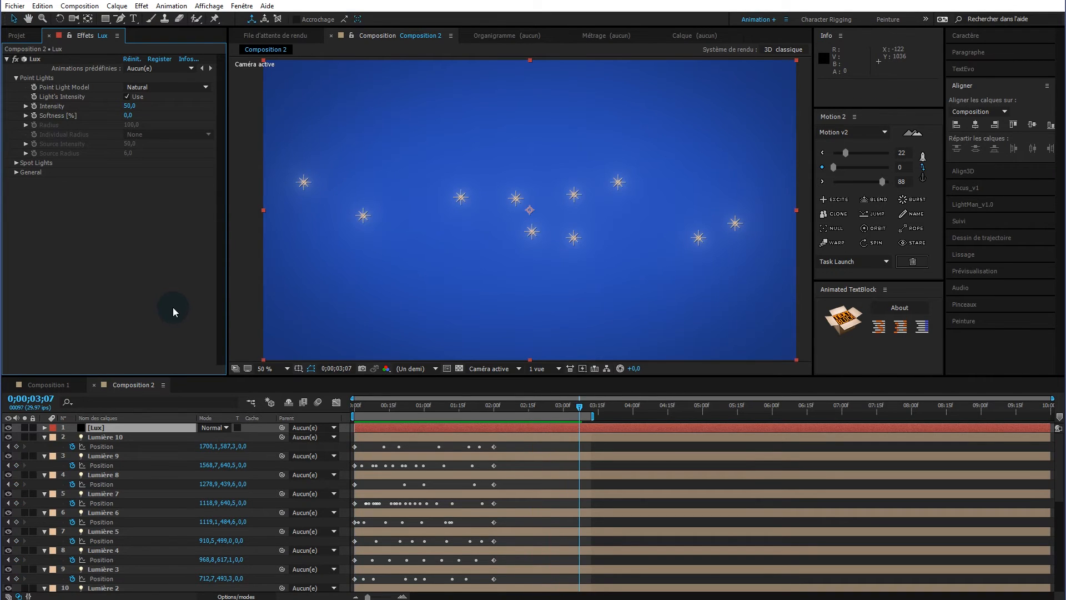
pyautogui.moveTo(580, 410)
pyautogui.mouseDown()
pyautogui.moveTo(339, 403)
pyautogui.moveTo(502, 406)
pyautogui.moveTo(358, 411)
pyautogui.moveTo(350, 422)
pyautogui.mouseUp()
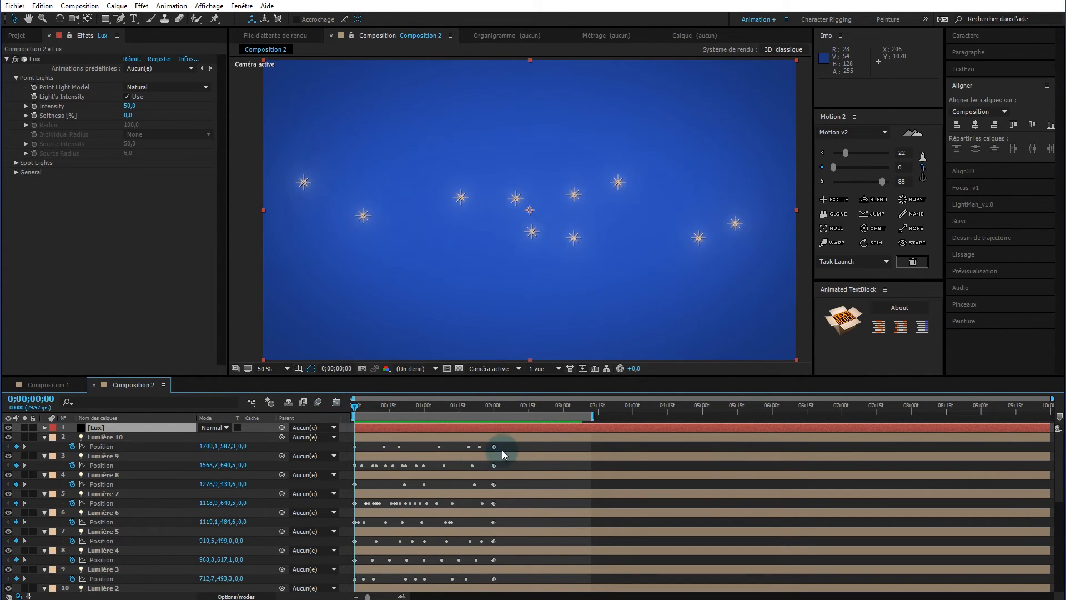
# - Reverse the order of all Position keyframes on Lumière 10, keeping the playhead at 0;00;00;00
pyautogui.moveTo(505, 451); pyautogui.dragTo(341, 450)
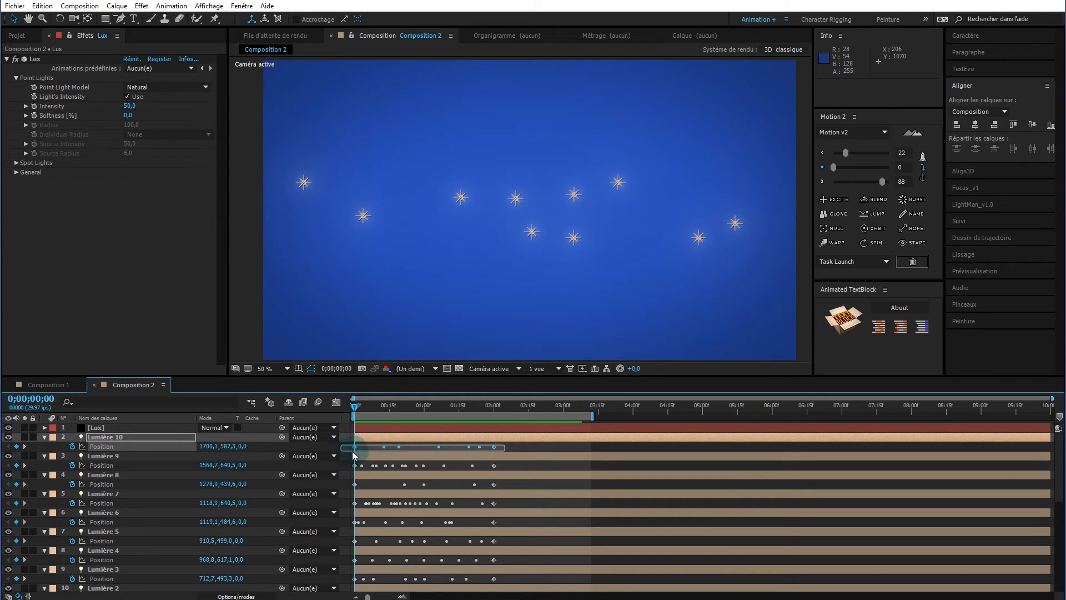
pyautogui.rightClick(494, 448)
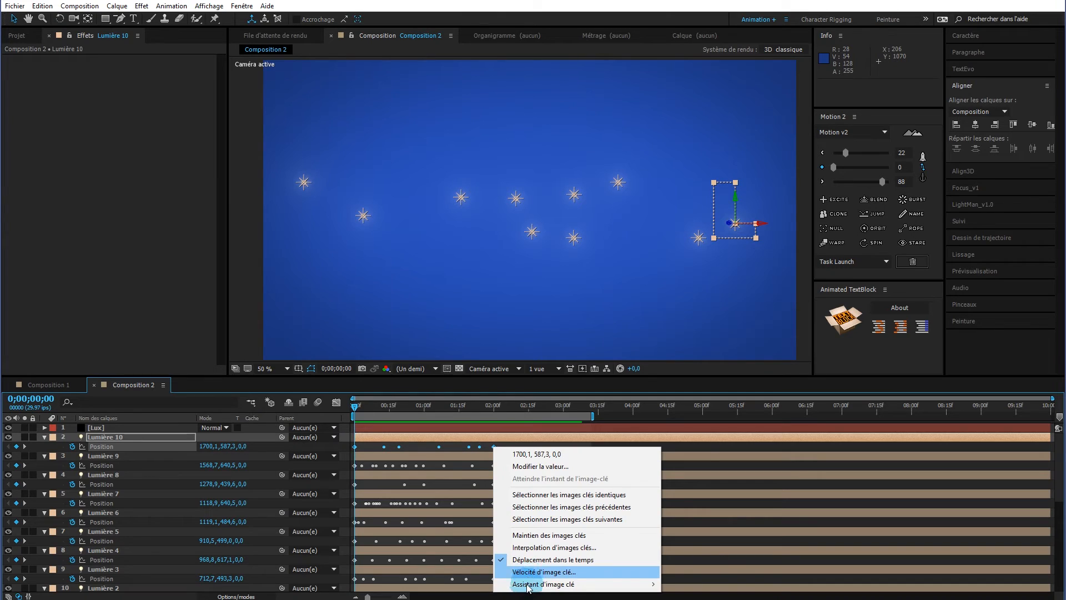
pyautogui.moveTo(528, 588)
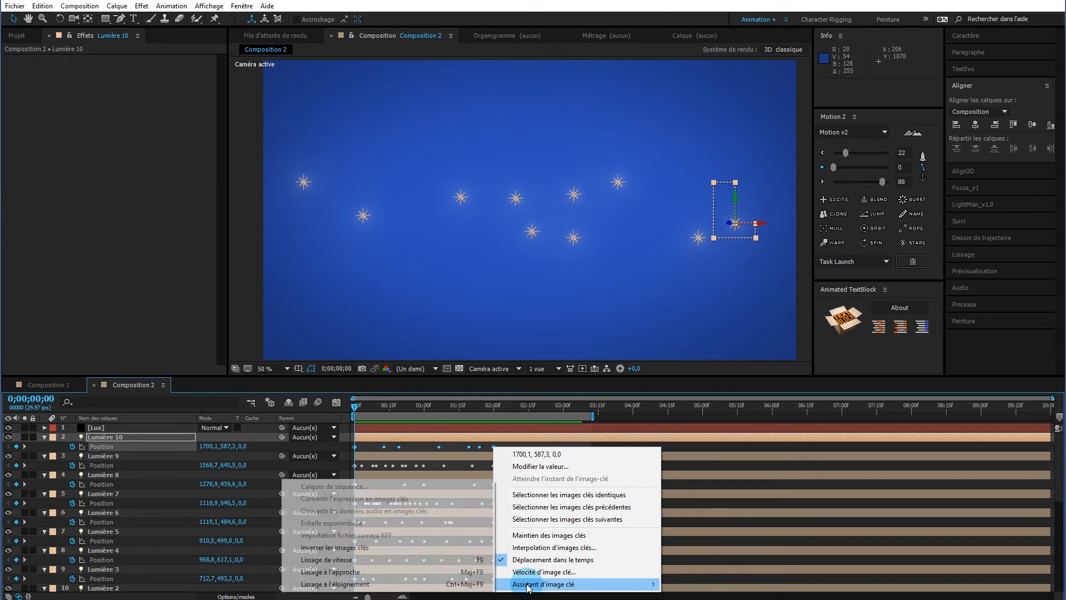
pyautogui.click(365, 549)
pyautogui.moveTo(355, 410); pyautogui.dragTo(320, 421)
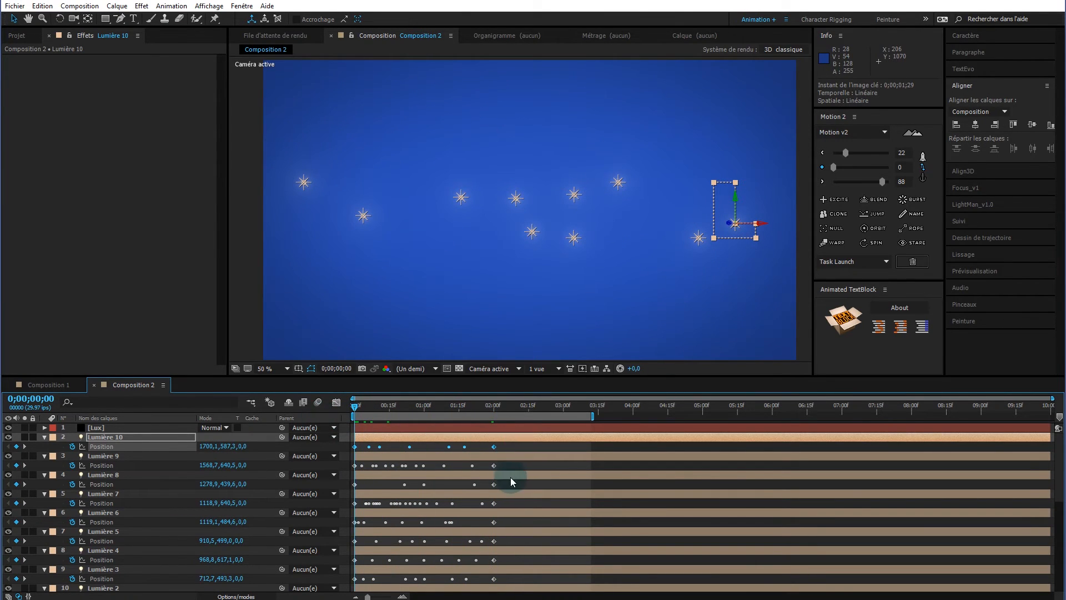
# - Play back the light-trace animation with the reversed Lumière 10 direction and return to 0;00;00;00
pyautogui.click(615, 446)
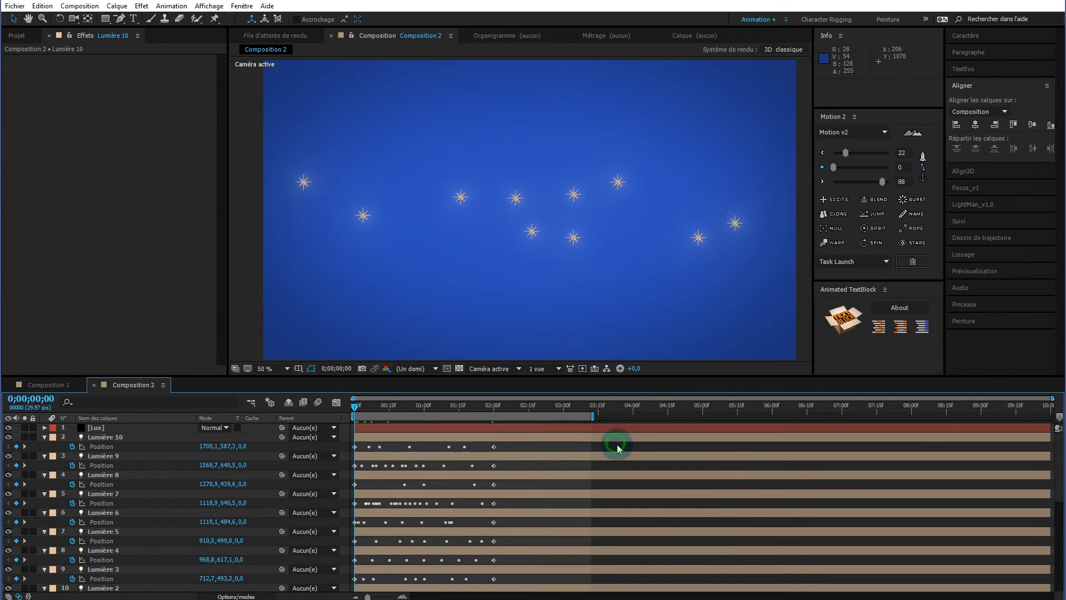
pyautogui.press('space')
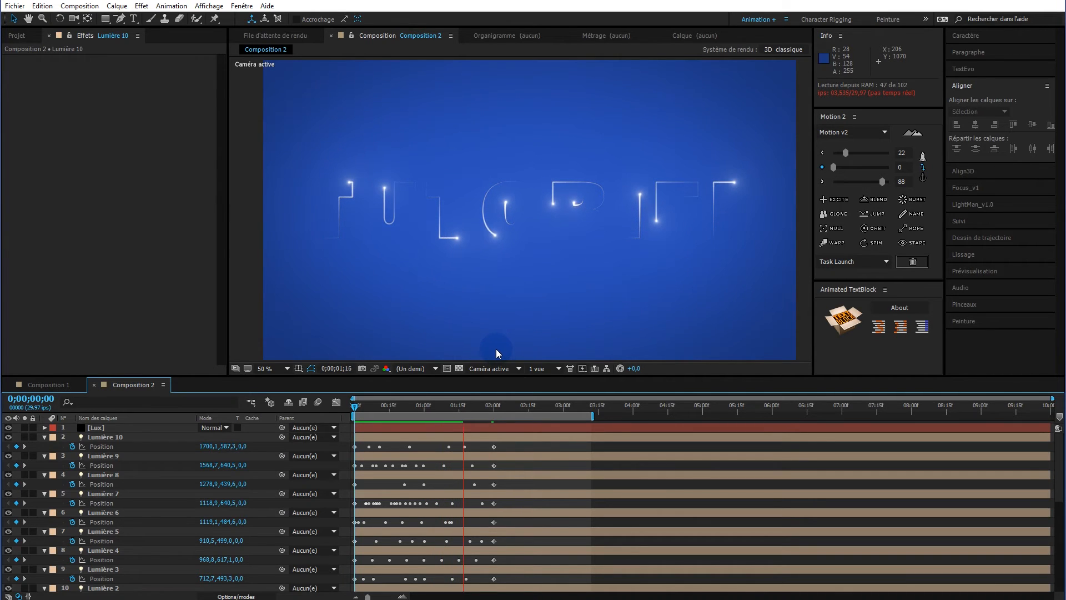
pyautogui.press('space')
pyautogui.moveTo(440, 406); pyautogui.dragTo(347, 411)
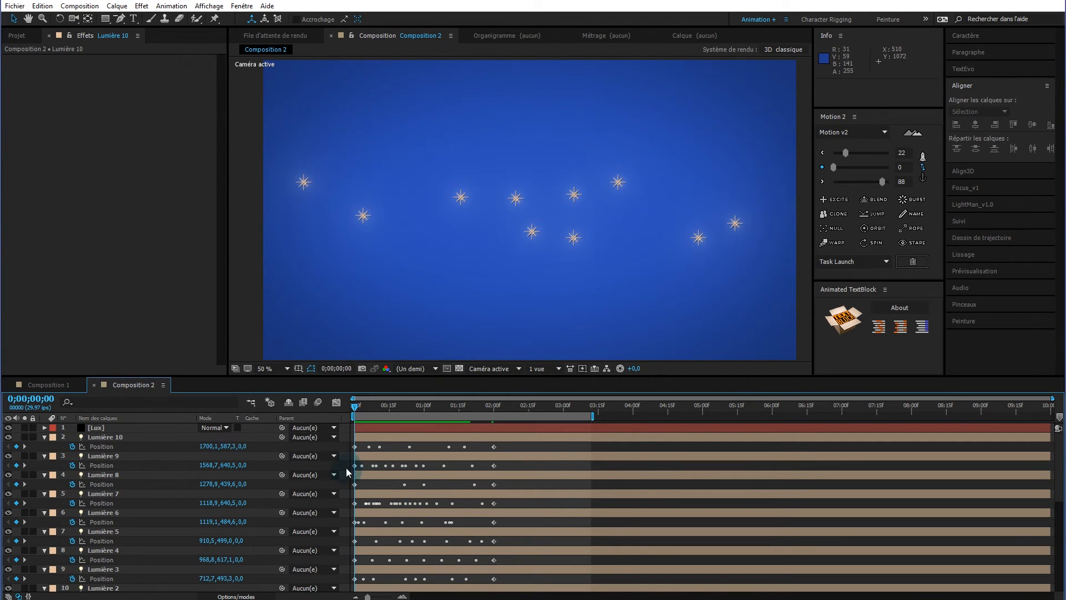
# - Try staggering the start times of the Lumière 10, 9 and 8 layers, preview the offset traces, and realign the layers at 0;00;00;00
pyautogui.click(436, 437)
pyautogui.moveTo(450, 435); pyautogui.dragTo(435, 476)
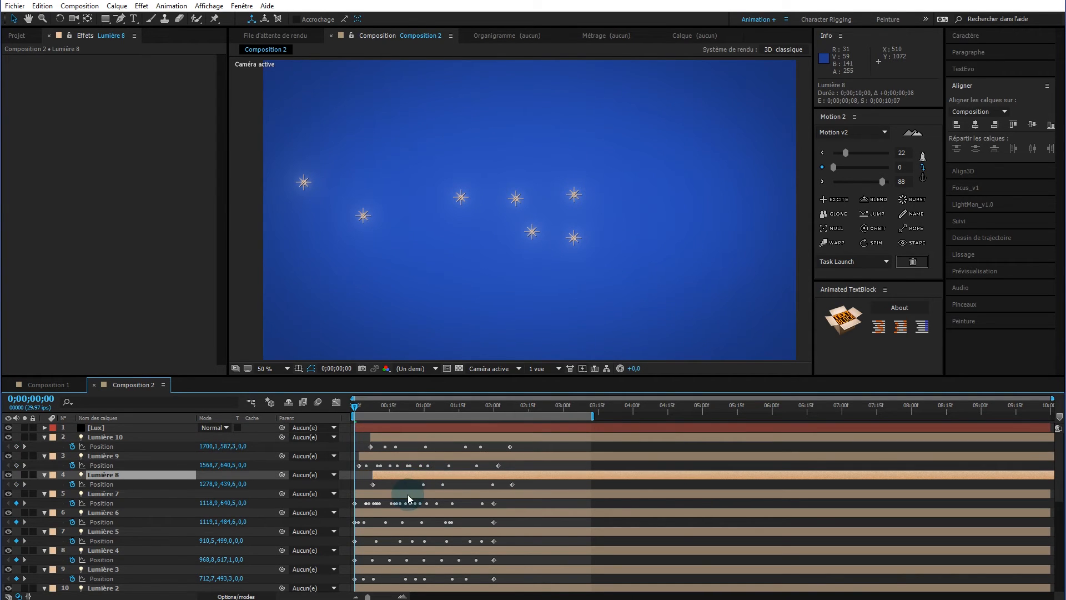
pyautogui.press('space')
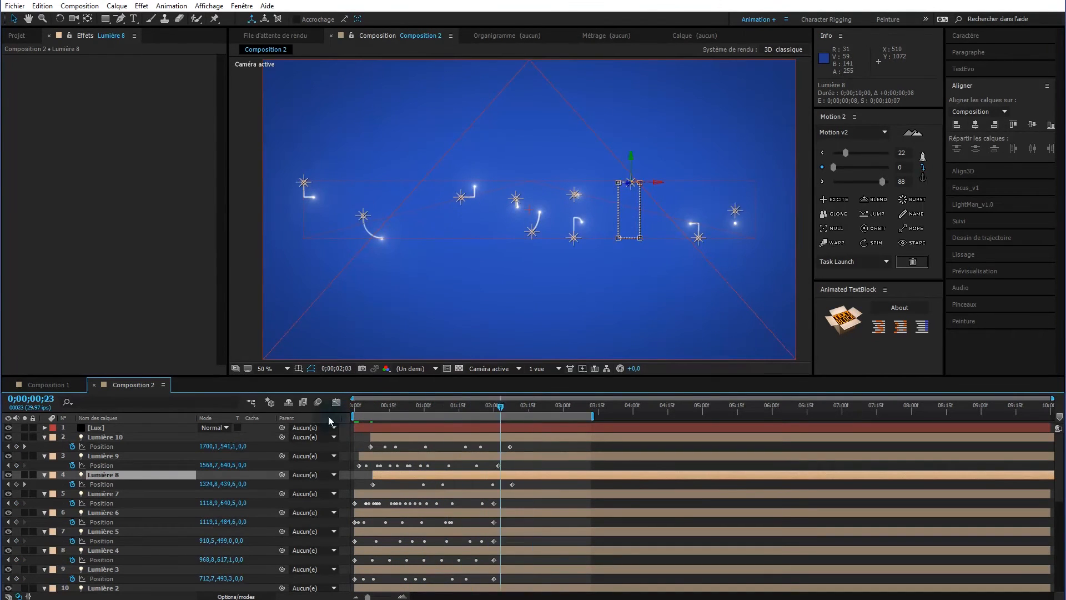
pyautogui.press('space')
pyautogui.moveTo(390, 475); pyautogui.dragTo(366, 439)
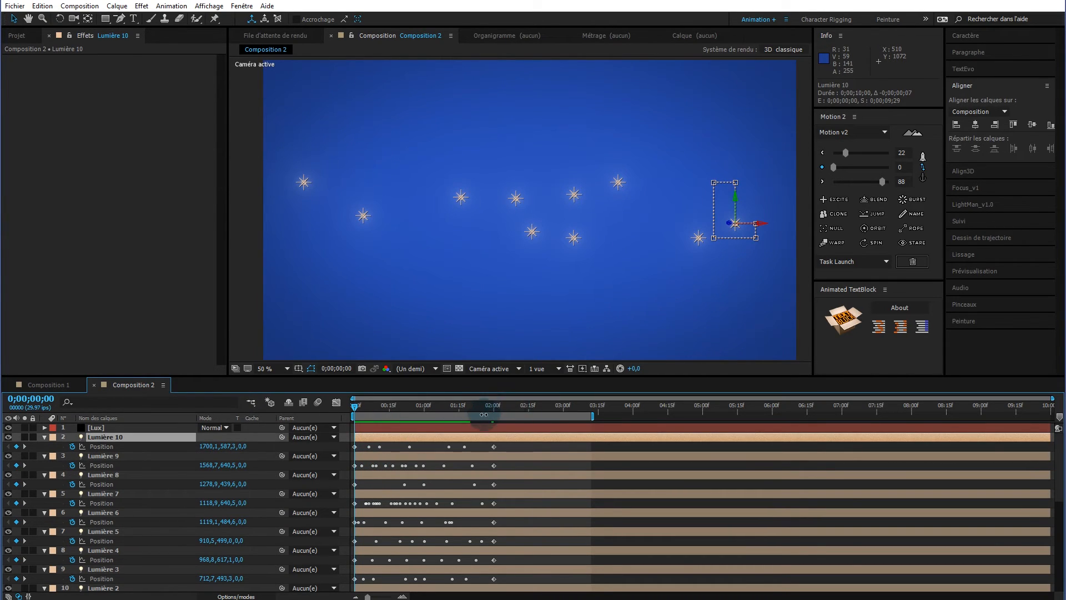
# - Play back the animation from 0;00;00;00 with all light layers starting together
pyautogui.moveTo(494, 409); pyautogui.dragTo(348, 408)
pyautogui.press('space')
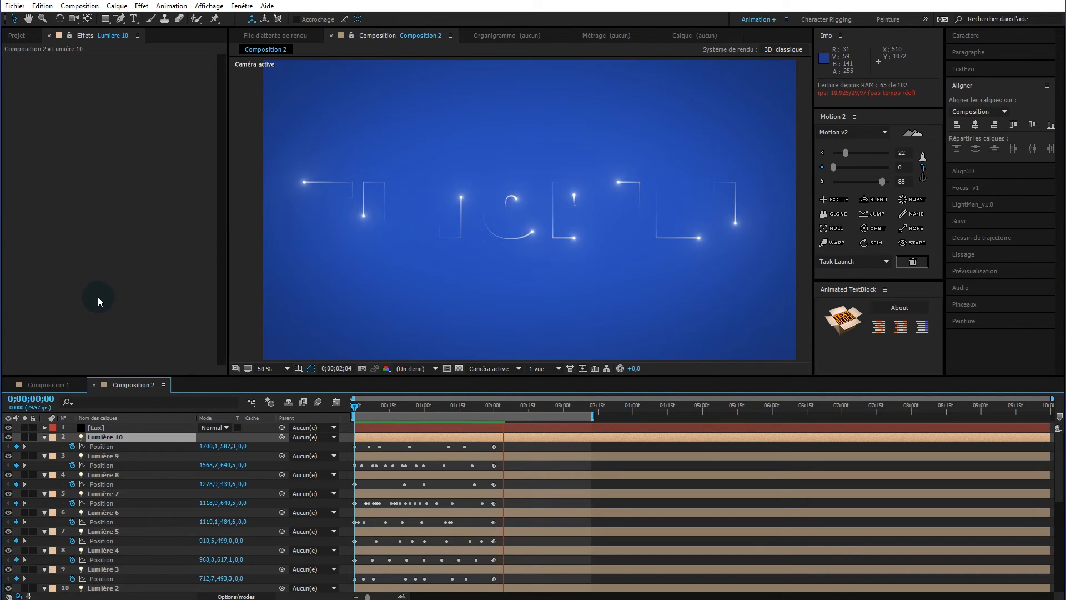
pyautogui.press('space')
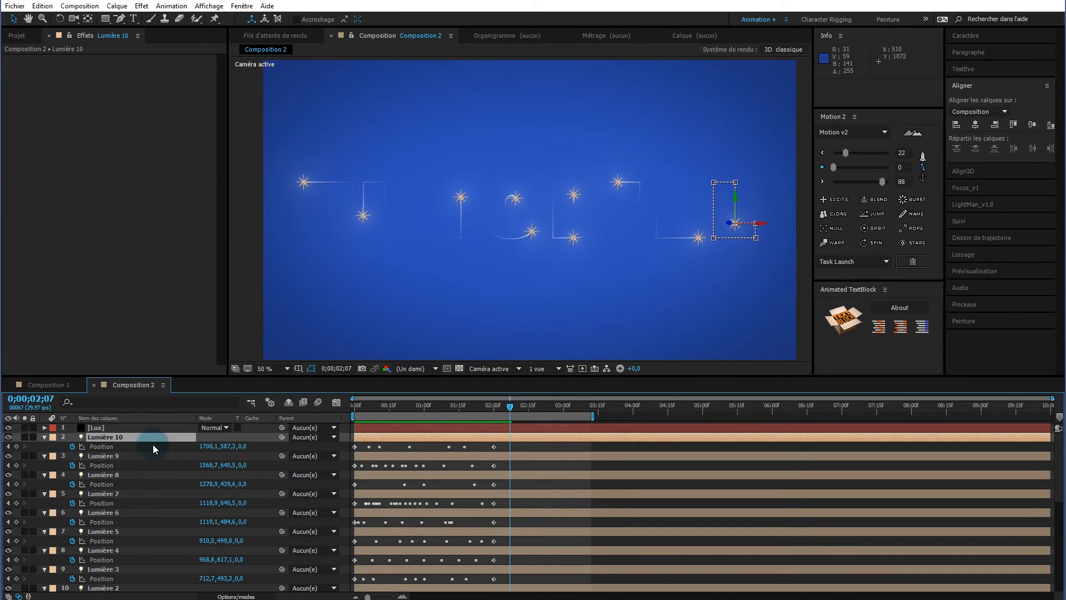
# - Move the Lux layer below Lumière 1, directly above Particular, and collapse the tutoriel Silhouettes layer's properties
pyautogui.click(145, 426)
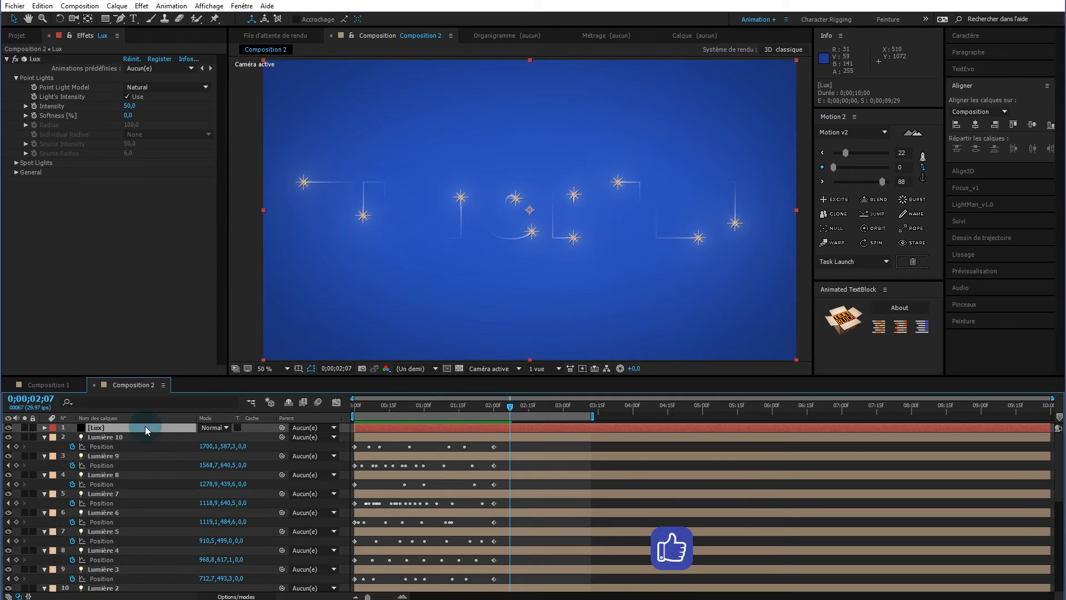
pyautogui.moveTo(149, 452)
pyautogui.mouseDown()
pyautogui.moveTo(150, 589)
pyautogui.moveTo(162, 431)
pyautogui.moveTo(160, 457)
pyautogui.mouseUp()
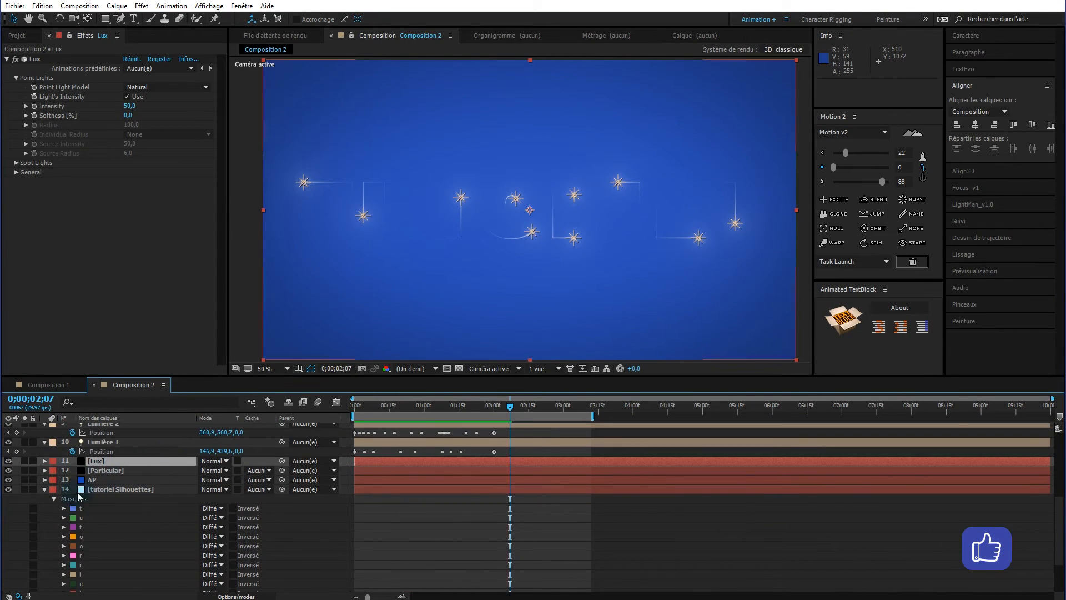
pyautogui.click(44, 491)
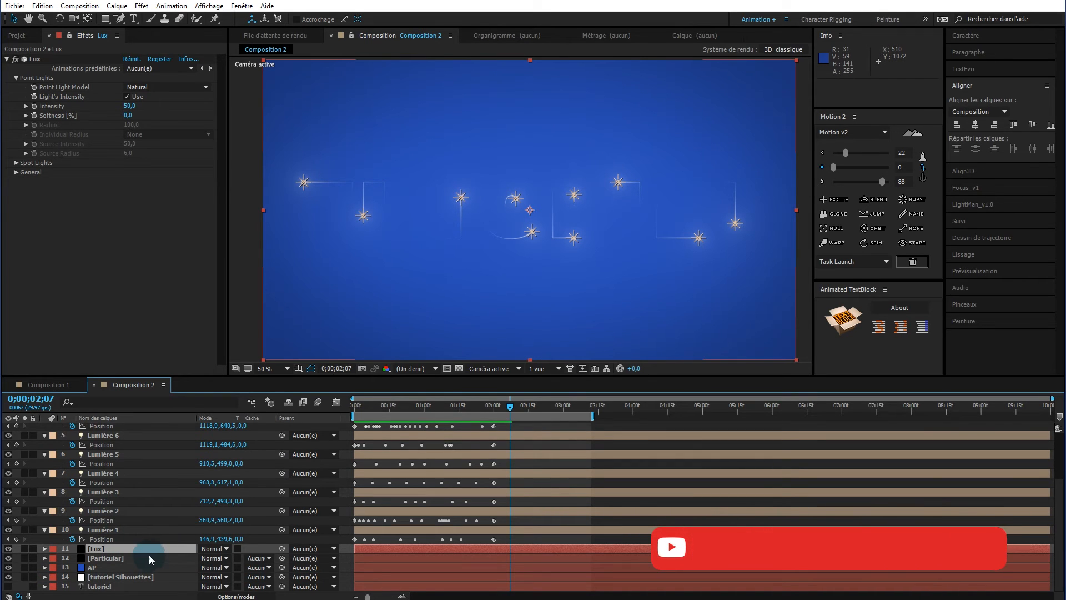
# - Place the tutoriel text layer between Particular and AP, and make it visible with the playhead at 0;00;00;00
pyautogui.moveTo(504, 406)
pyautogui.mouseDown()
pyautogui.moveTo(339, 415)
pyautogui.moveTo(547, 410)
pyautogui.moveTo(349, 407)
pyautogui.mouseUp()
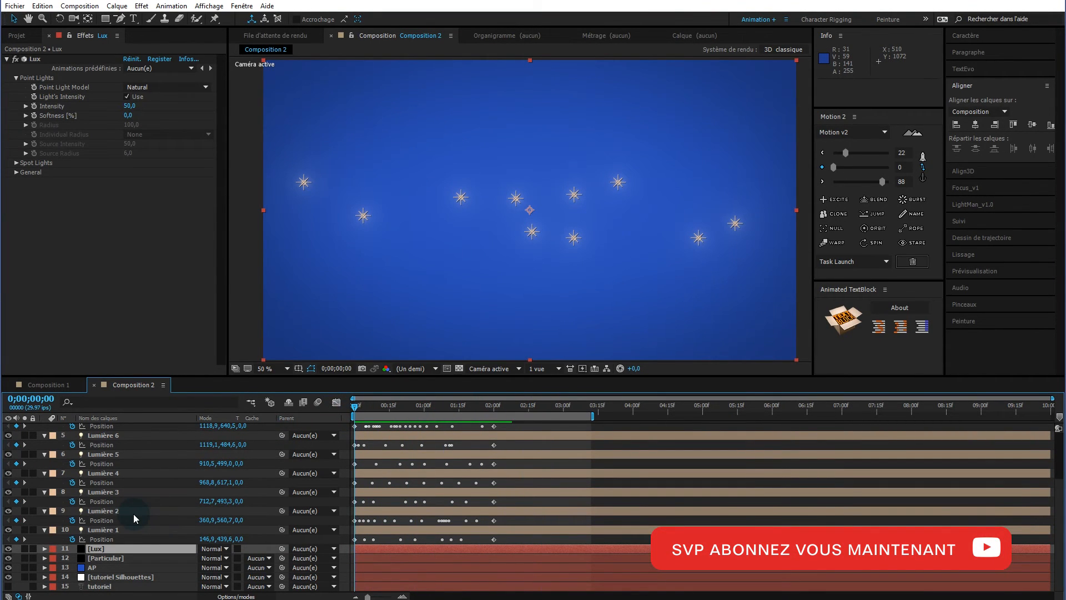
pyautogui.click(114, 586)
pyautogui.moveTo(114, 586); pyautogui.dragTo(123, 567)
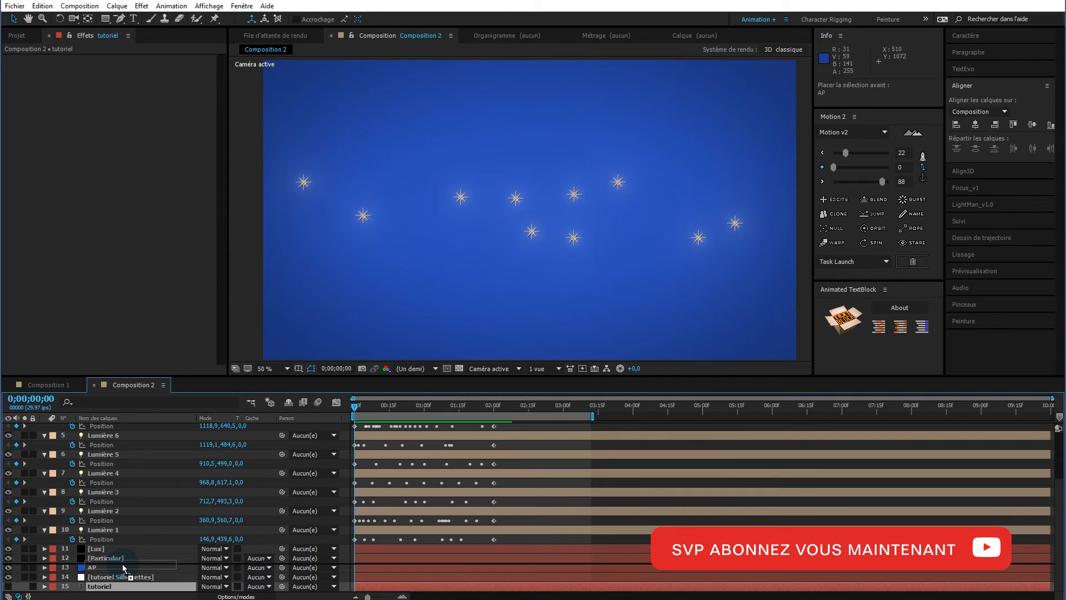
pyautogui.moveTo(123, 567); pyautogui.dragTo(123, 567)
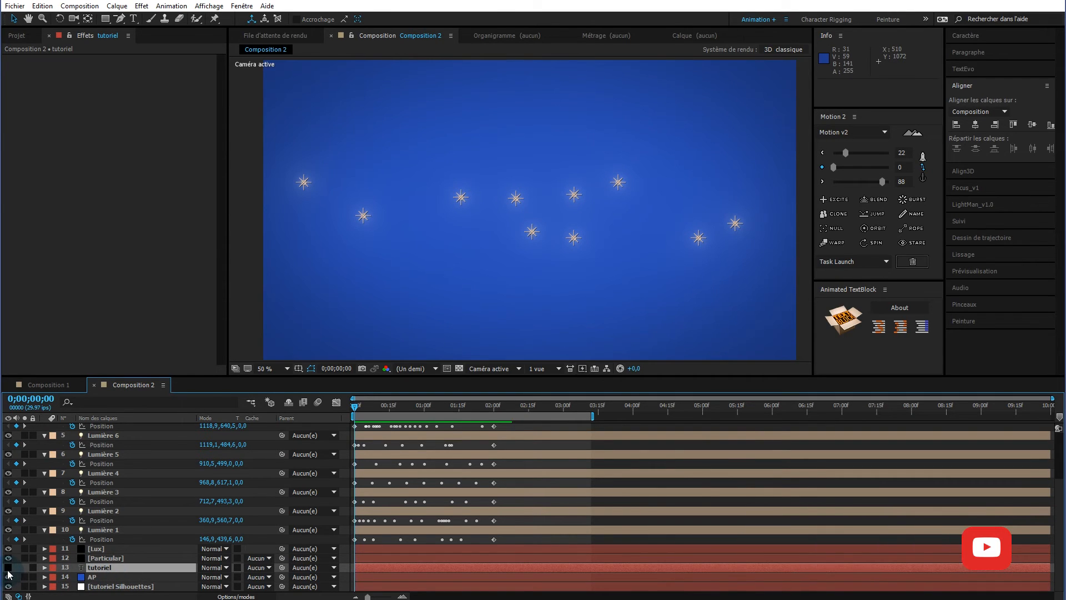
pyautogui.click(8, 567)
pyautogui.moveTo(357, 408); pyautogui.dragTo(334, 381)
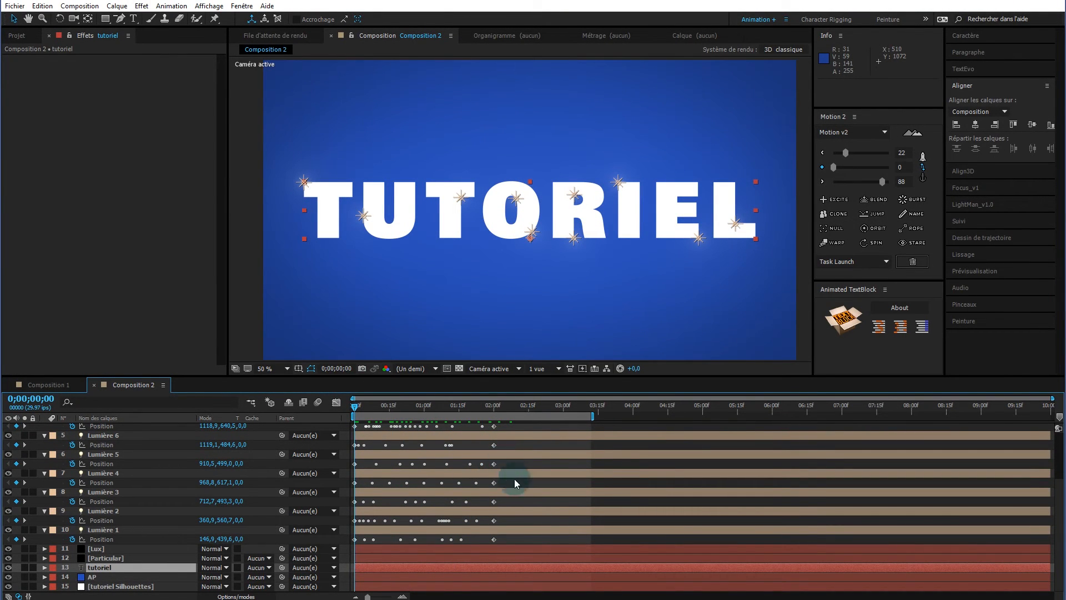
# - Keyframe the tutoriel text layer's Opacity from 0% at 0;00;00;15 to 100% at 0;00;02;10
pyautogui.click(143, 569)
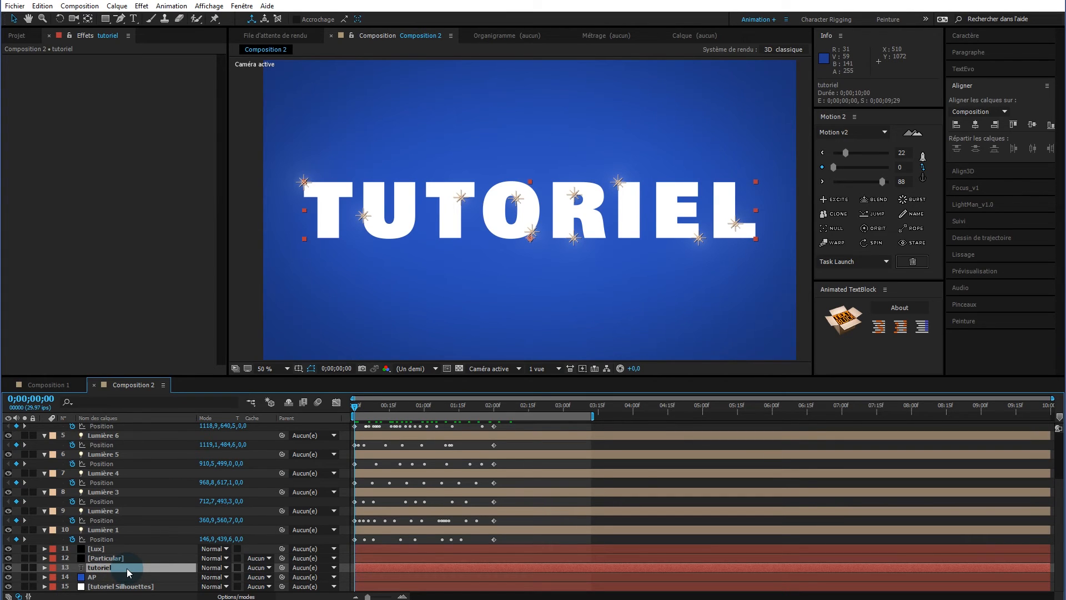
pyautogui.press('t')
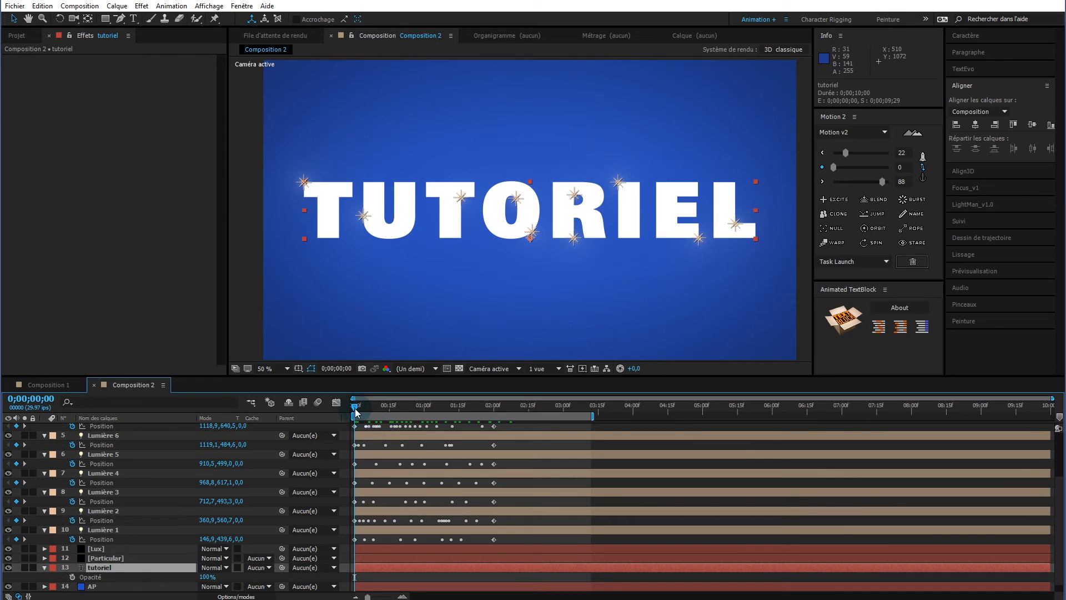
pyautogui.moveTo(355, 409); pyautogui.dragTo(494, 429)
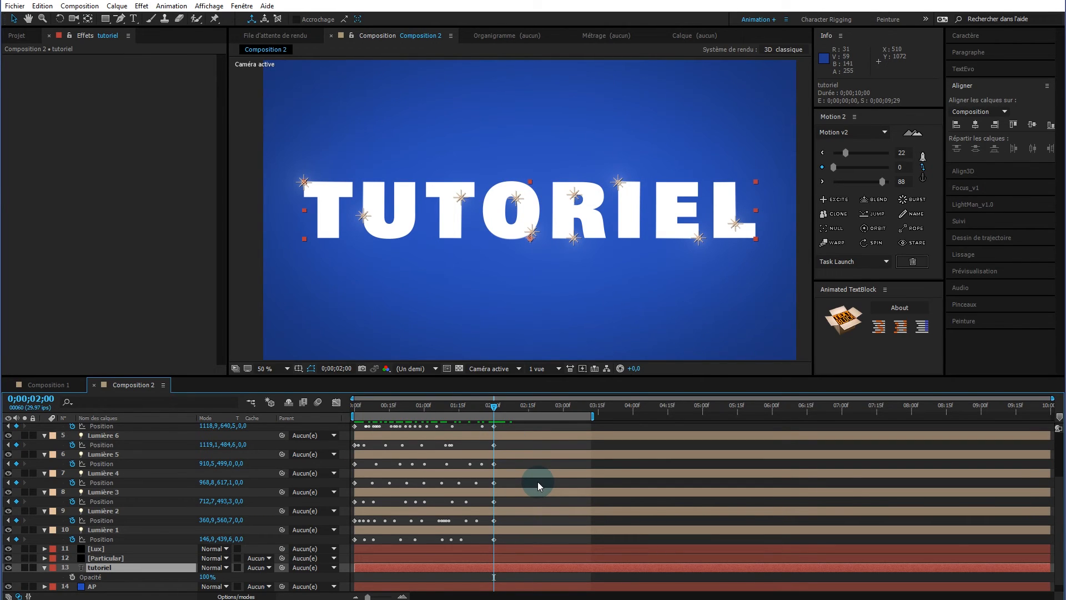
pyautogui.hotkey('shift', 'pagedown')
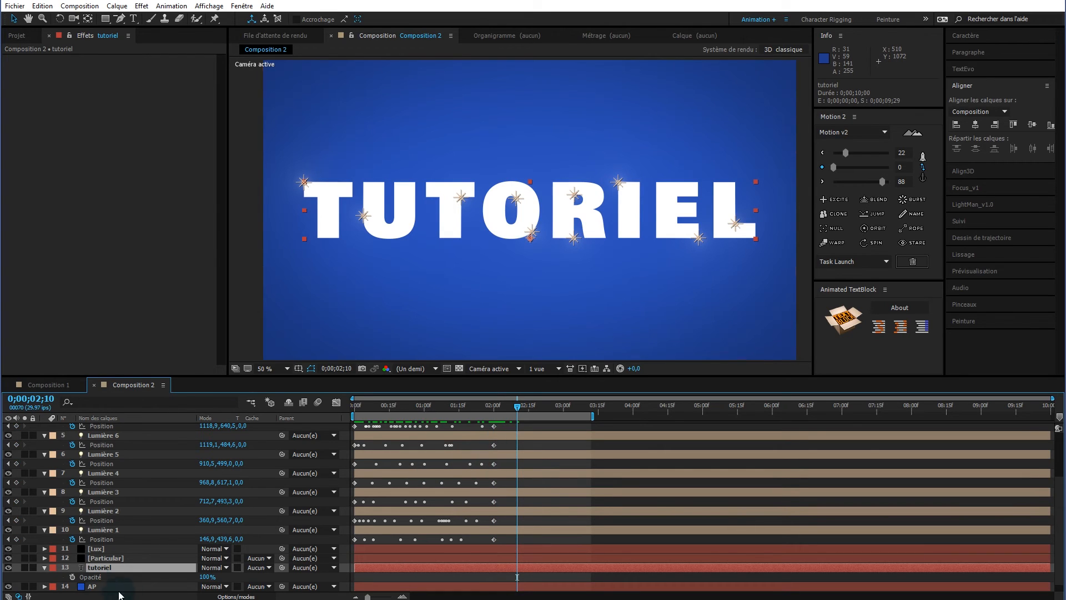
pyautogui.click(72, 577)
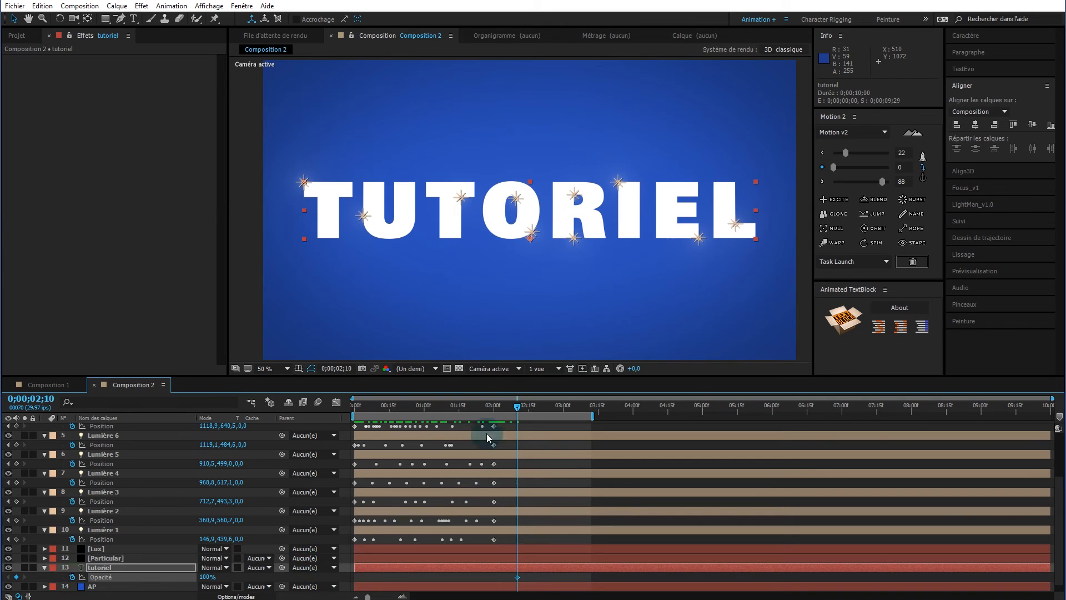
pyautogui.moveTo(516, 409); pyautogui.dragTo(389, 425)
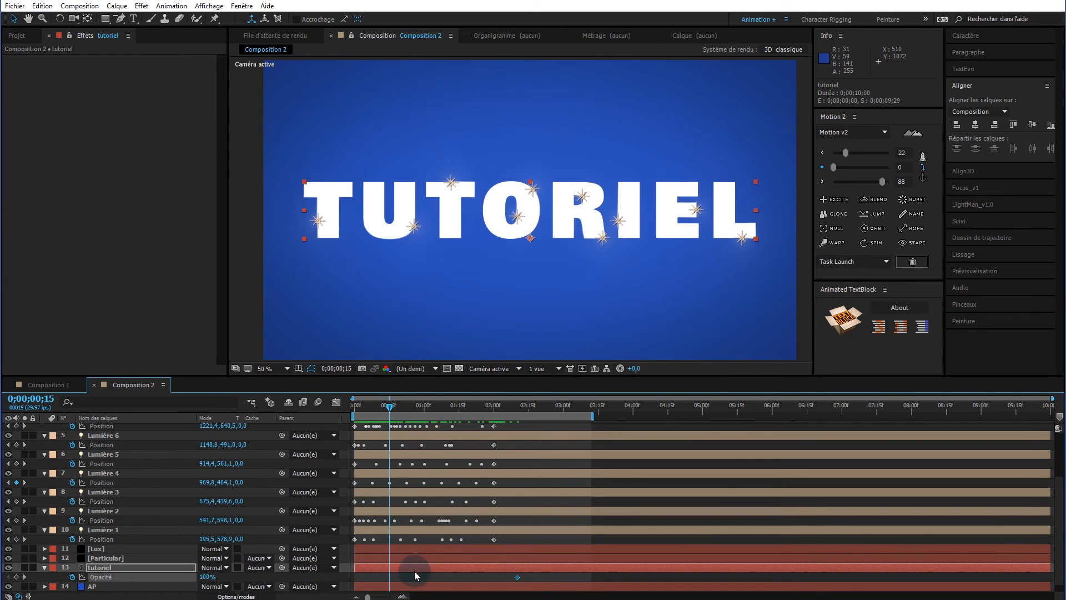
pyautogui.moveTo(206, 577); pyautogui.dragTo(126, 578)
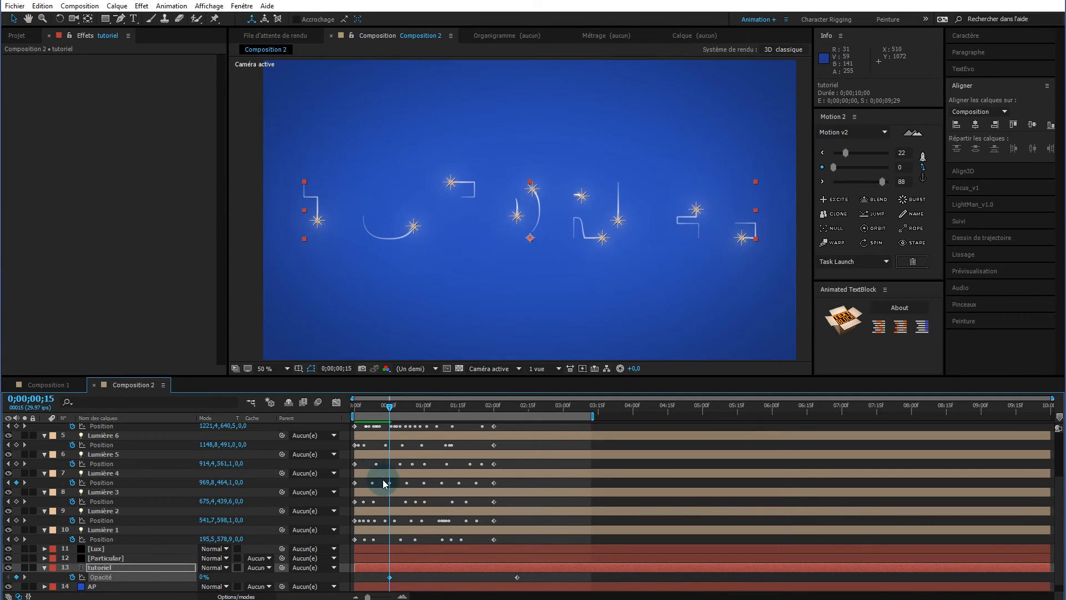
# - Scrub through the text fade-in and return to 0;00;00;00
pyautogui.moveTo(392, 409)
pyautogui.mouseDown()
pyautogui.moveTo(340, 411)
pyautogui.moveTo(365, 408)
pyautogui.moveTo(397, 424)
pyautogui.mouseUp()
pyautogui.moveTo(406, 421)
pyautogui.mouseDown()
pyautogui.moveTo(459, 428)
pyautogui.moveTo(363, 423)
pyautogui.moveTo(417, 431)
pyautogui.moveTo(404, 433)
pyautogui.mouseUp()
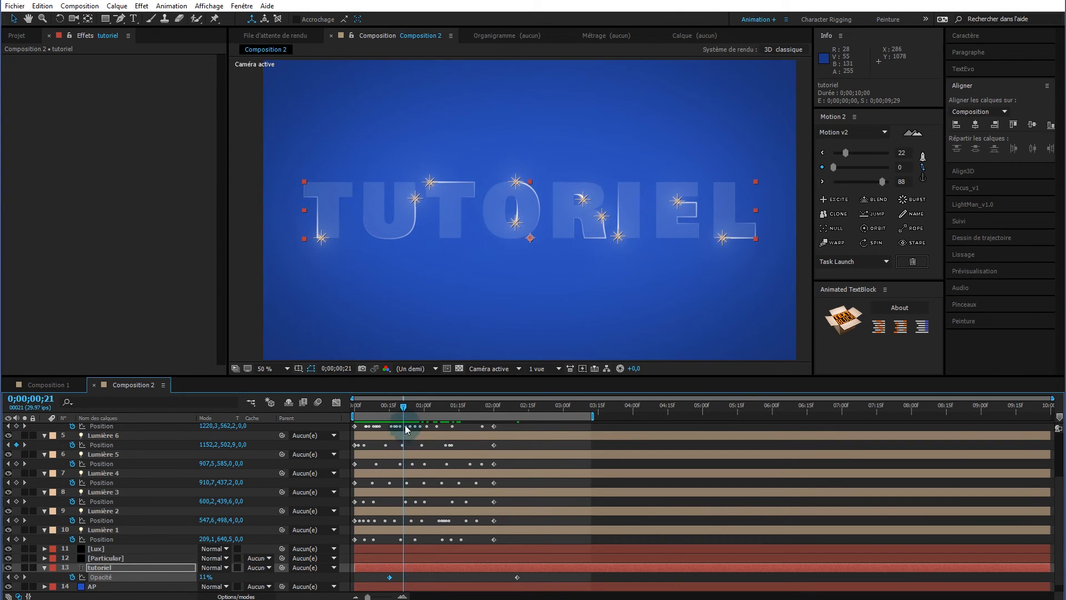
pyautogui.moveTo(405, 411); pyautogui.dragTo(354, 415)
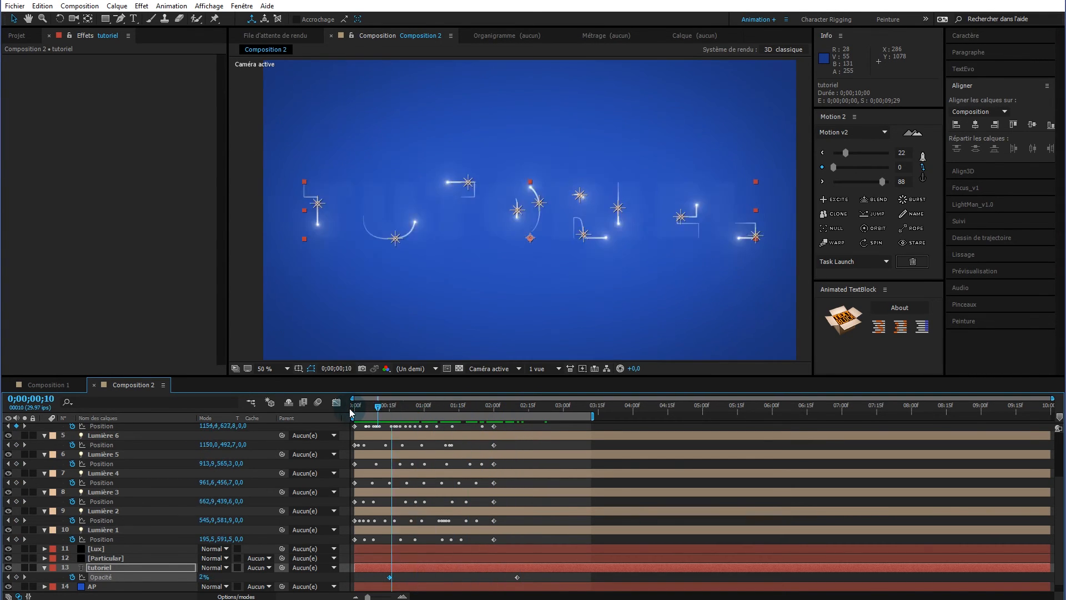
# - Keyframe the Opacity of both the Lux and Particular layers from 100% at 0;00;01;25 to 0% at 0;00;02;00
pyautogui.click(138, 558)
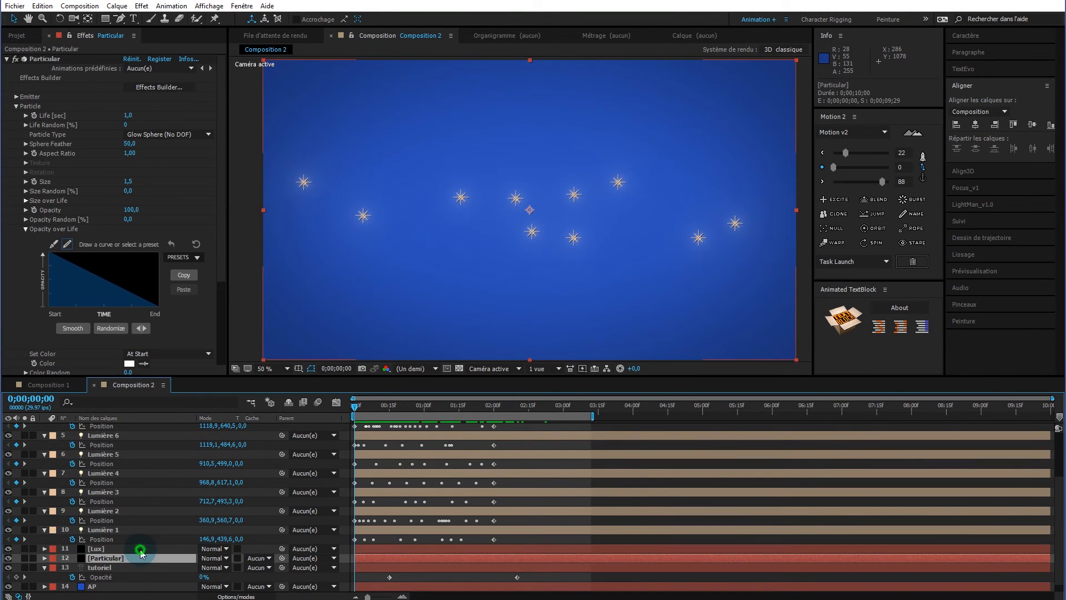
pyautogui.keyDown('ctrl'); pyautogui.click(140, 548); pyautogui.keyUp('ctrl')
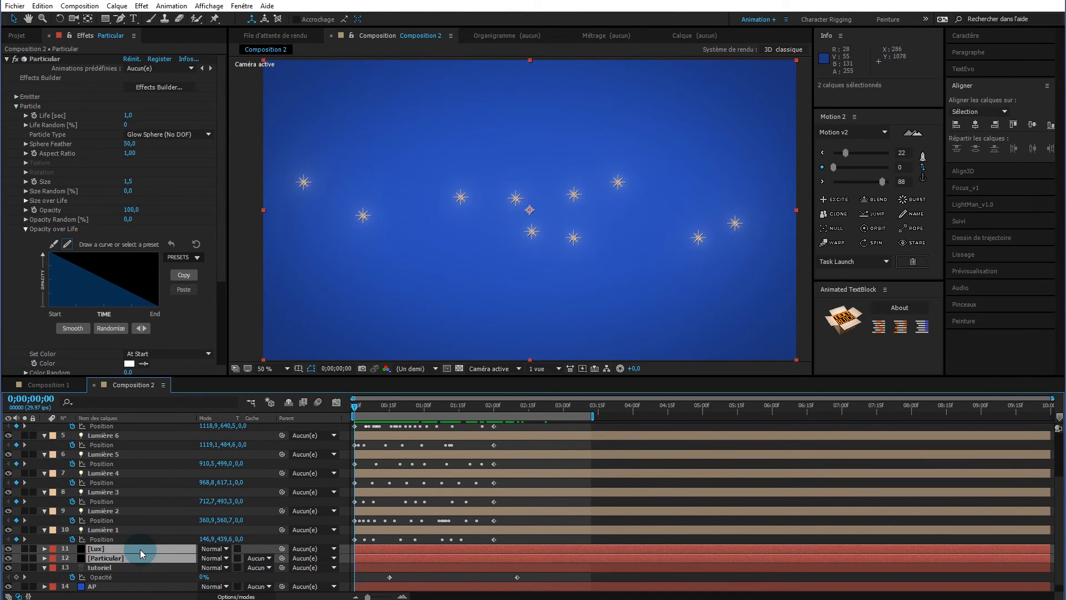
pyautogui.press('t')
pyautogui.click(493, 407)
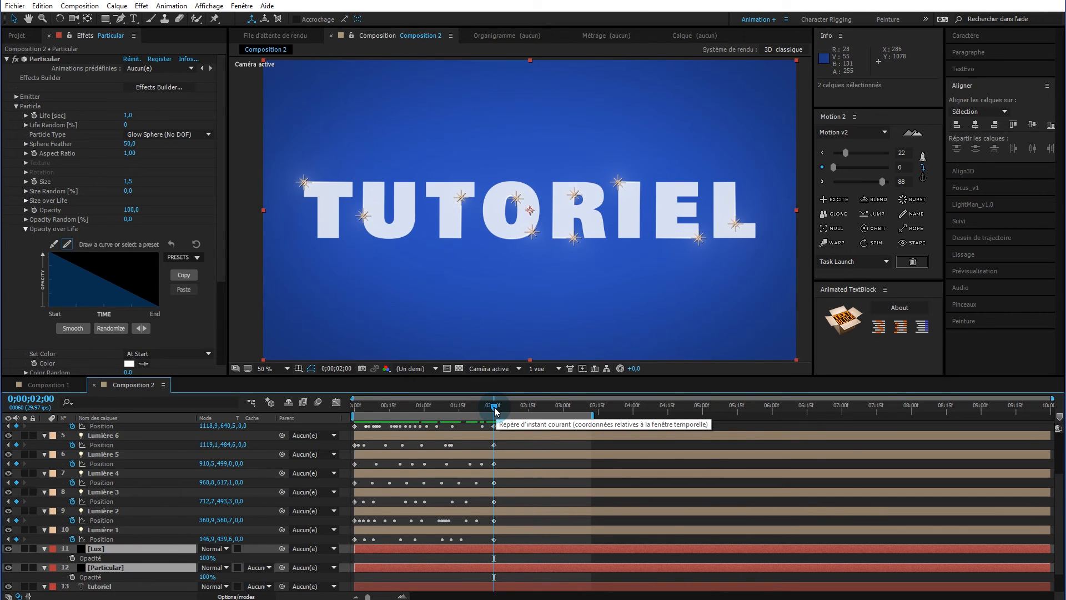
pyautogui.hotkey('shift', 'pageup')
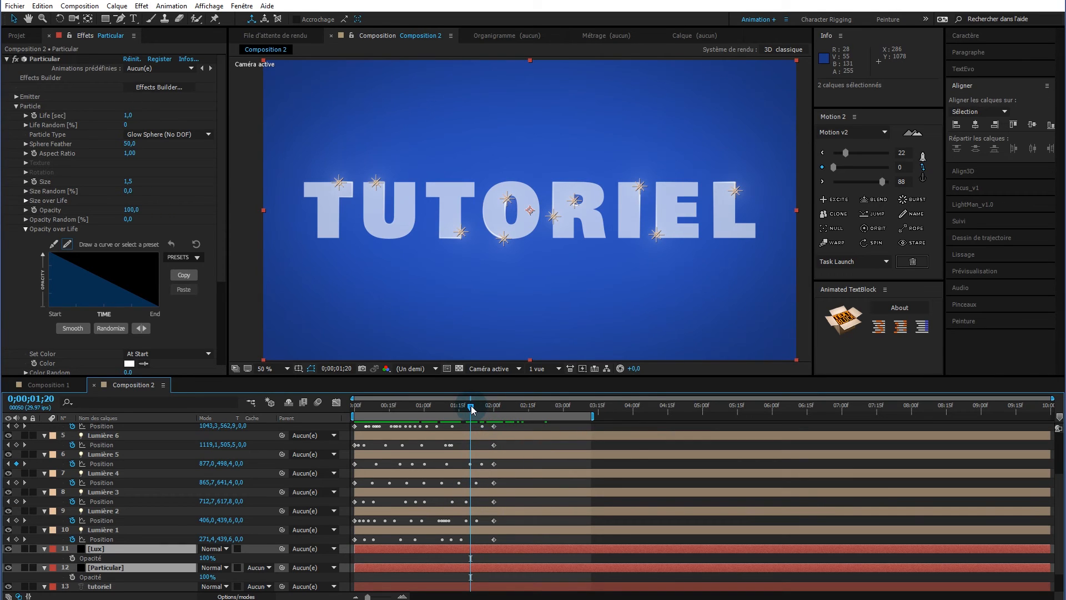
pyautogui.moveTo(471, 408); pyautogui.dragTo(482, 408)
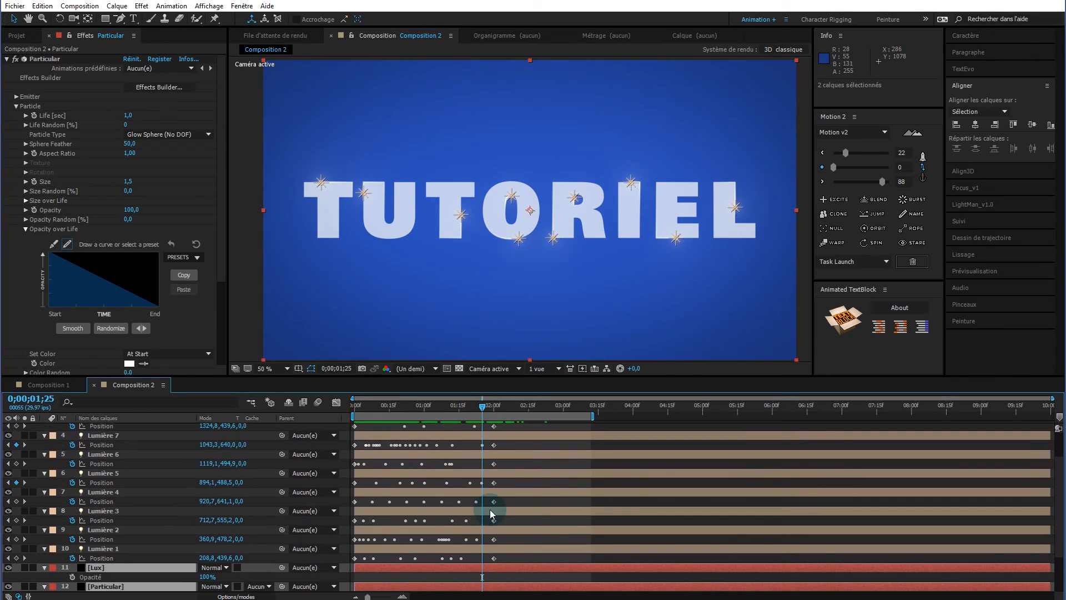
pyautogui.scroll(-1, 491, 514)
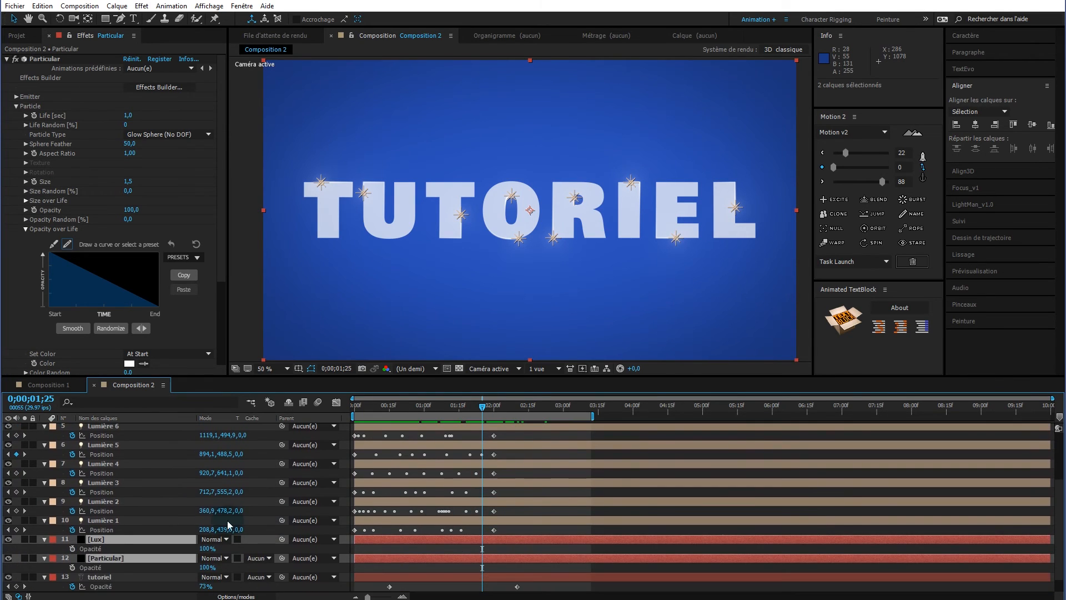
pyautogui.click(72, 549)
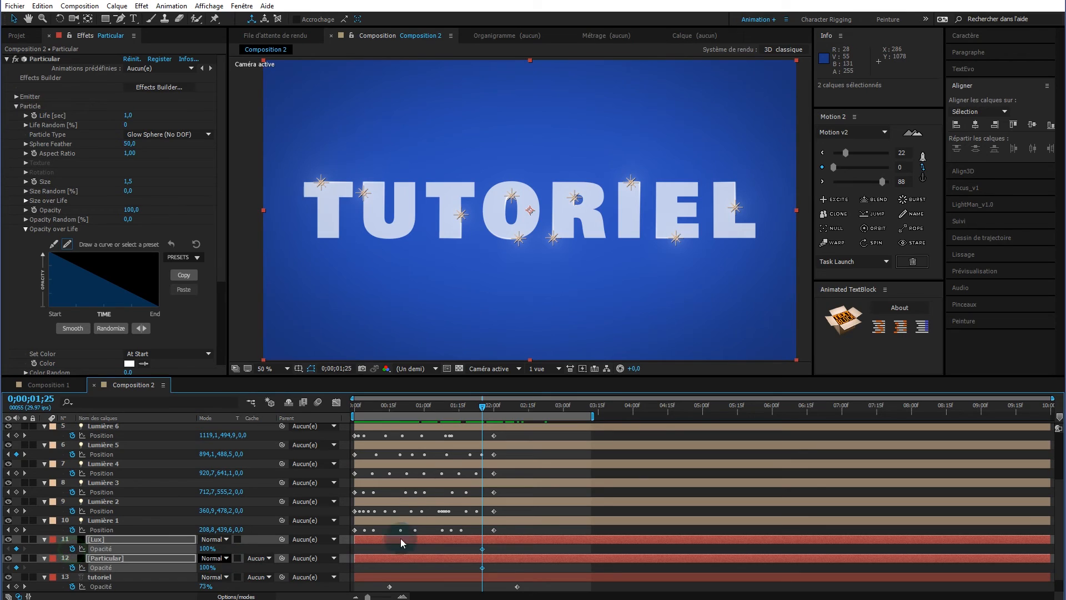
pyautogui.click(493, 411)
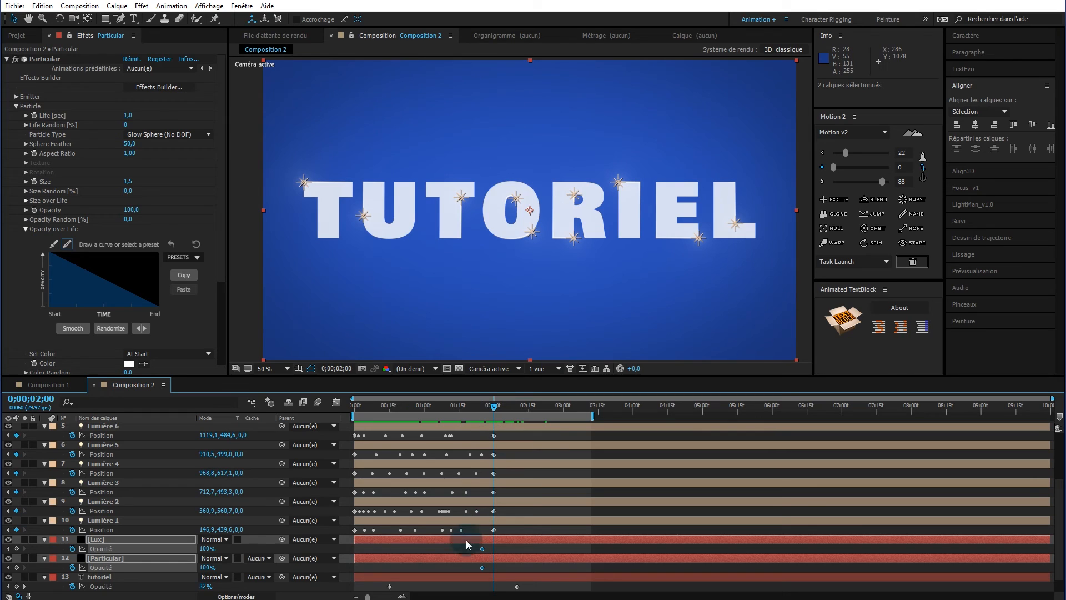
pyautogui.moveTo(207, 549); pyautogui.dragTo(149, 550)
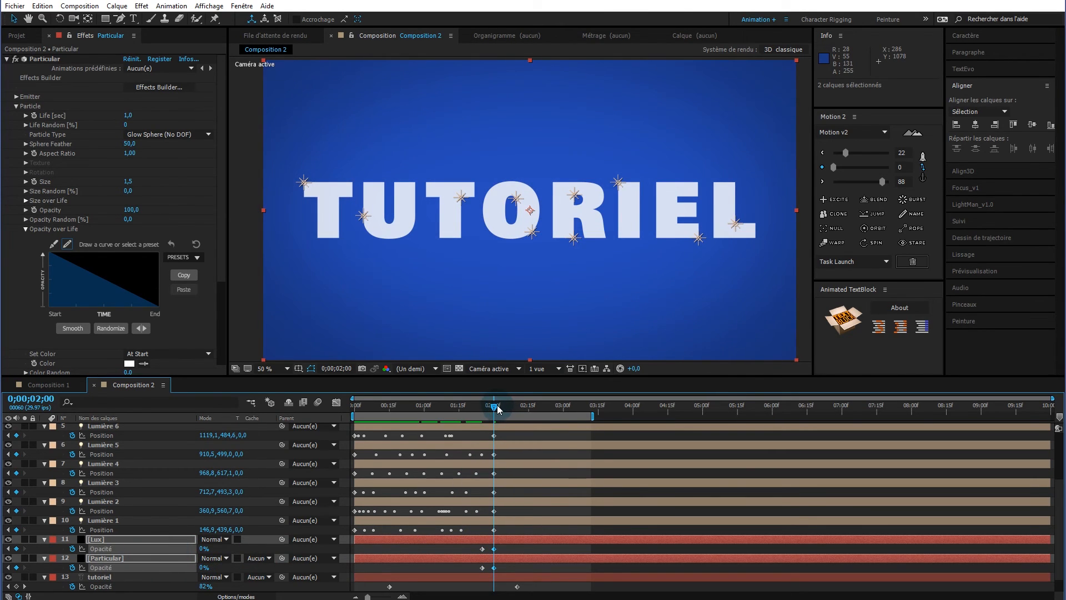
# - Play back the title animation from 0;00;00;00 to check the text fade-in and the fade-out of Lux and Particular
pyautogui.moveTo(497, 409); pyautogui.dragTo(341, 405)
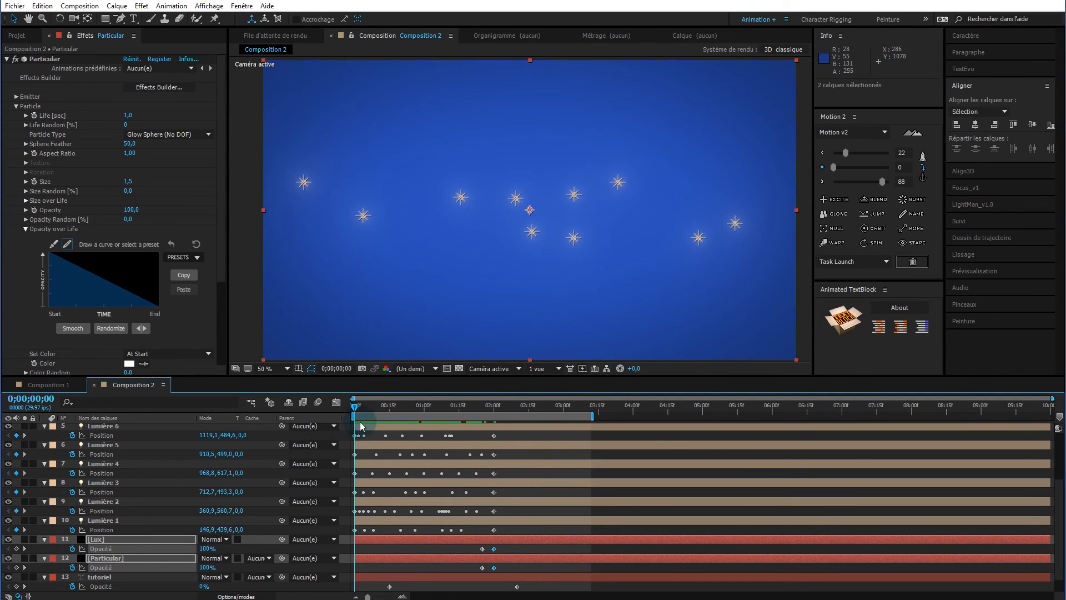
pyautogui.press('space')
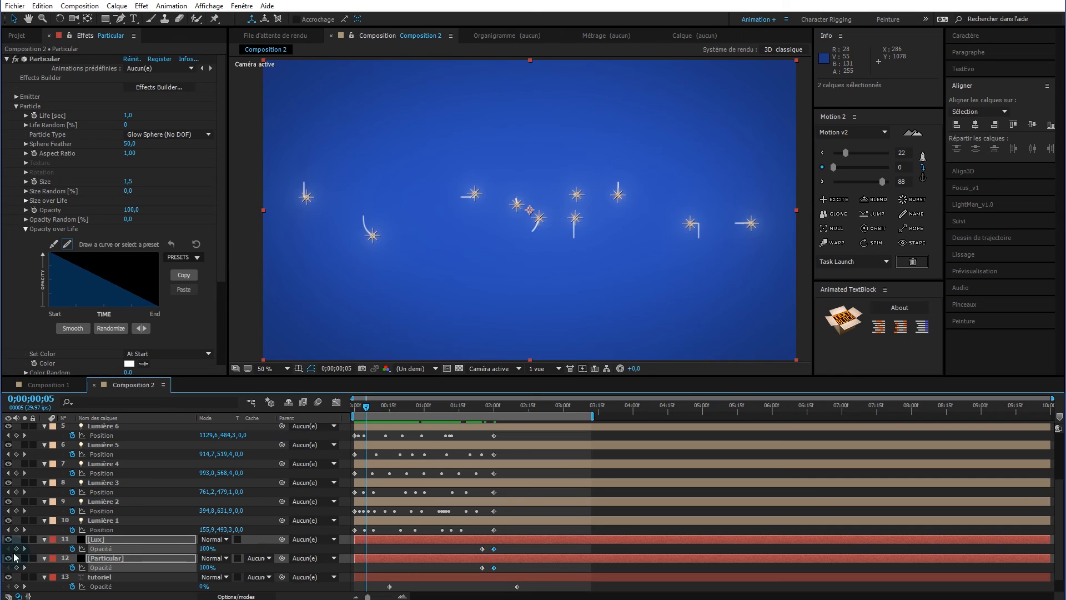
# - Keyframe the Opacity of both the Lux and Particular layers from 0% at 0;00;00;00 to 100% at 0;00;00;05, and play back the fade-in
pyautogui.click(16, 548)
pyautogui.moveTo(366, 413); pyautogui.dragTo(355, 414)
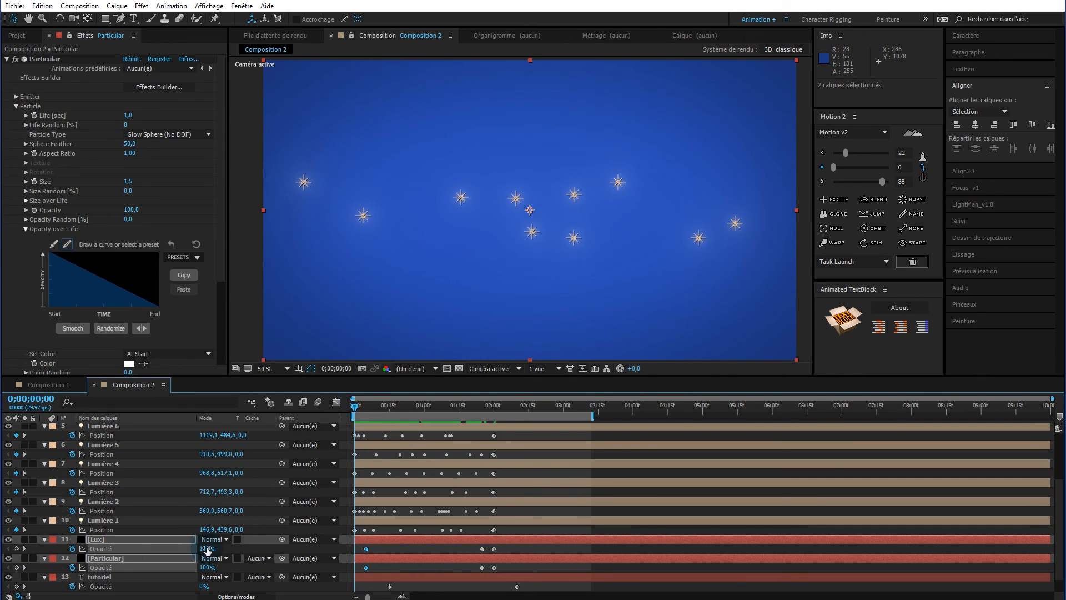
pyautogui.moveTo(207, 549); pyautogui.dragTo(65, 548)
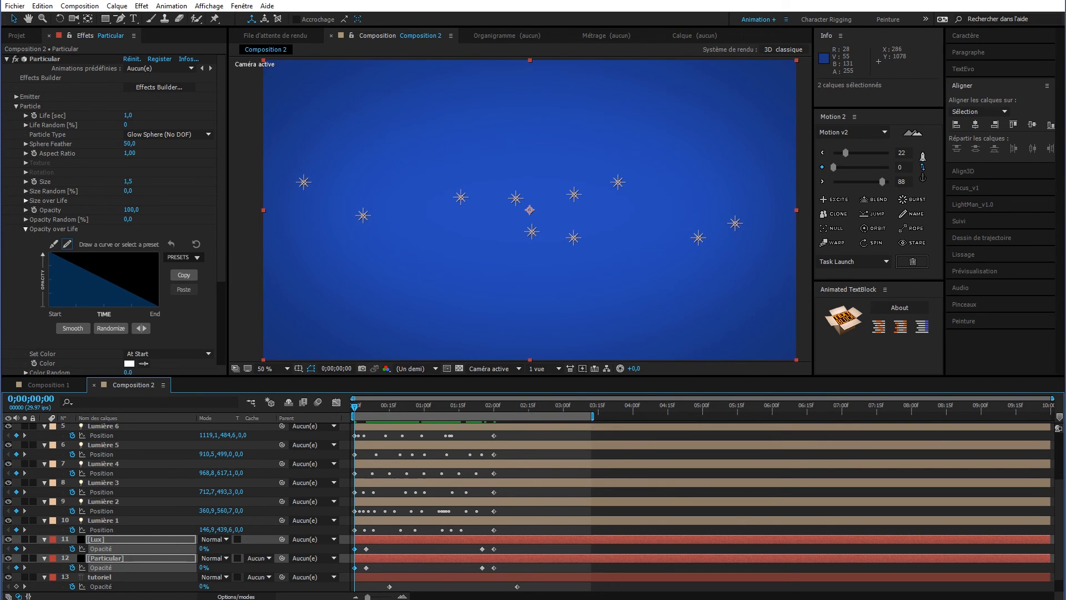
pyautogui.press('space')
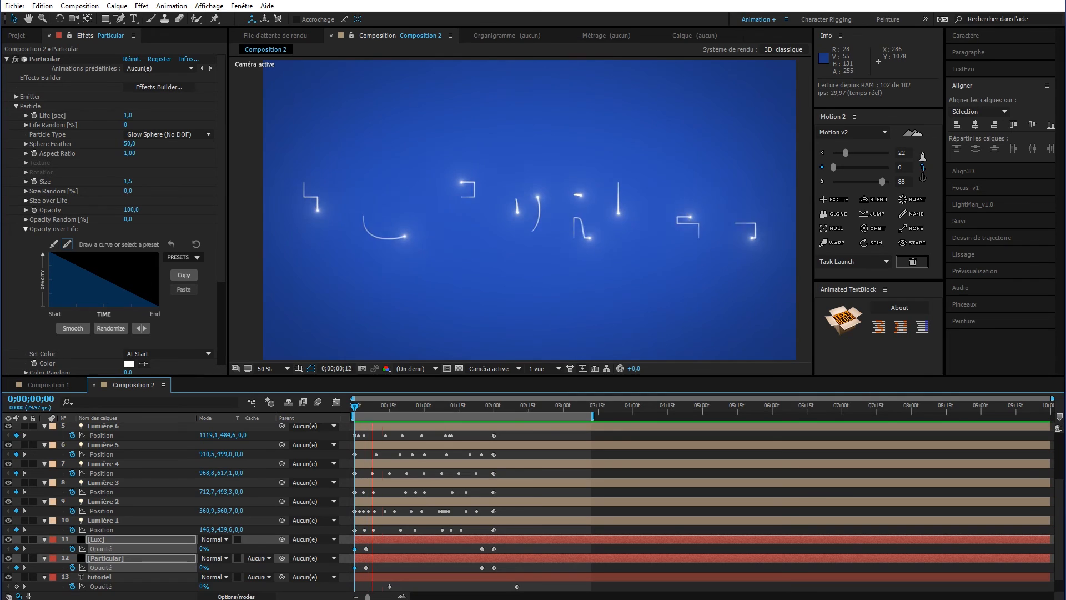
pyautogui.press('space')
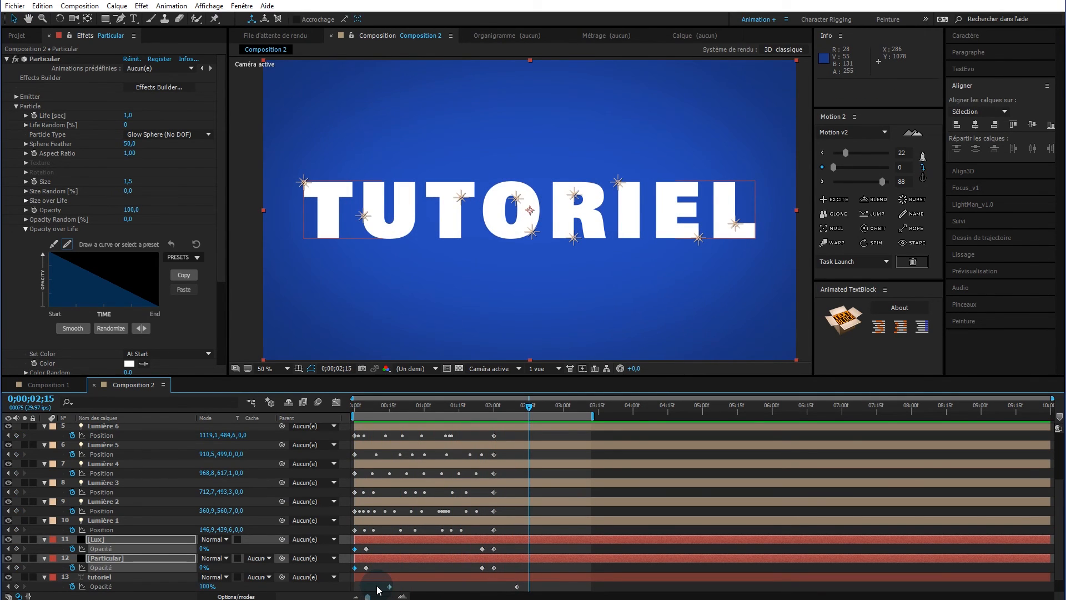
# - Apply Easy Ease Out (Lissage à l'éloignement) to the tutoriel layer's first Opacity keyframe at 0;00;00;15
pyautogui.moveTo(379, 588); pyautogui.dragTo(403, 590)
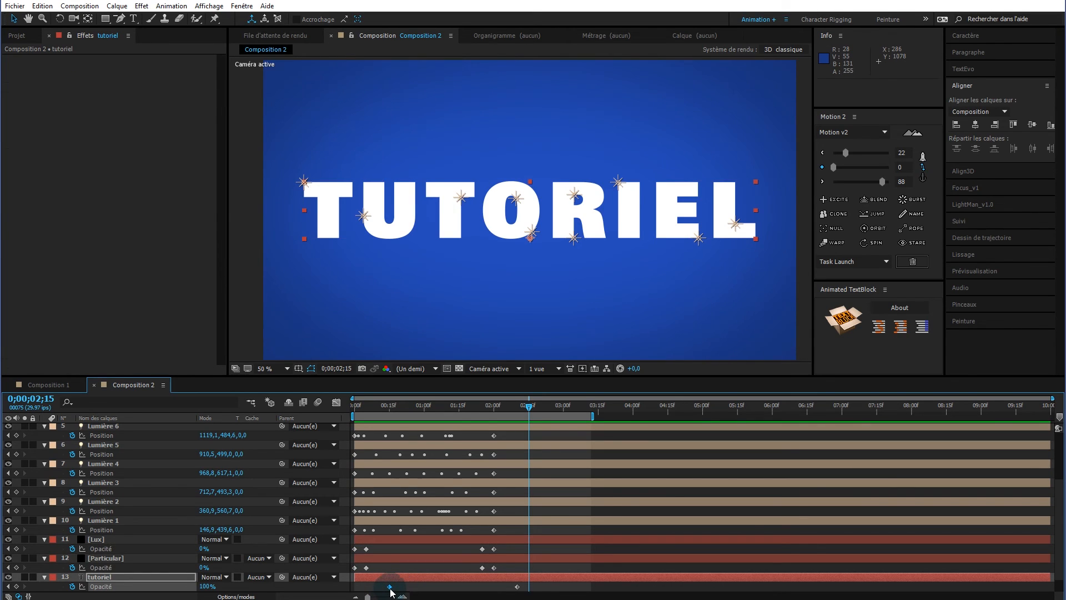
pyautogui.scroll(-1, 391, 592)
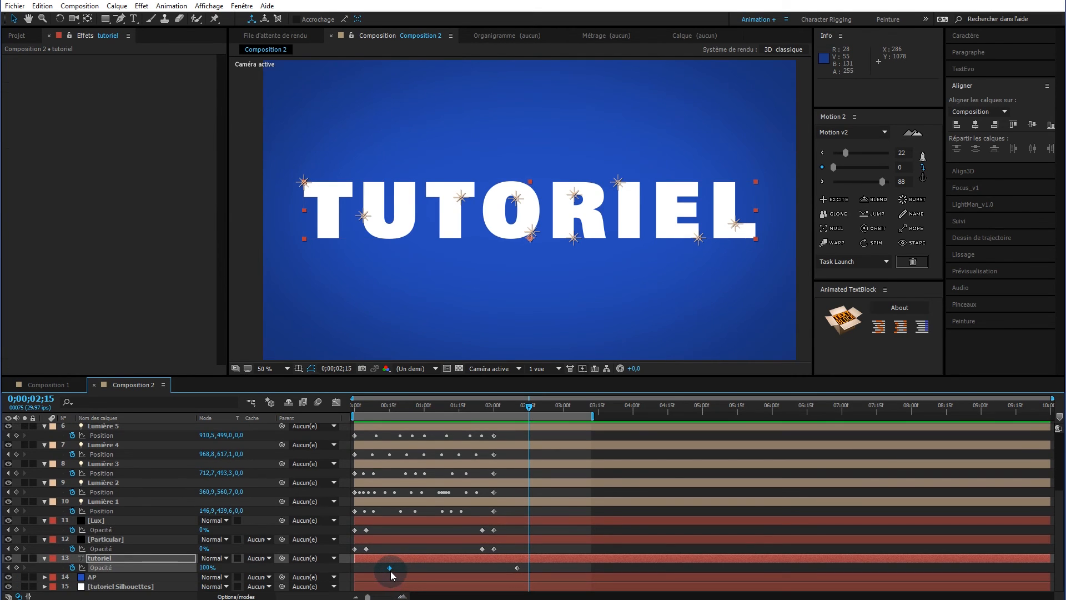
pyautogui.rightClick(391, 568)
pyautogui.moveTo(422, 561)
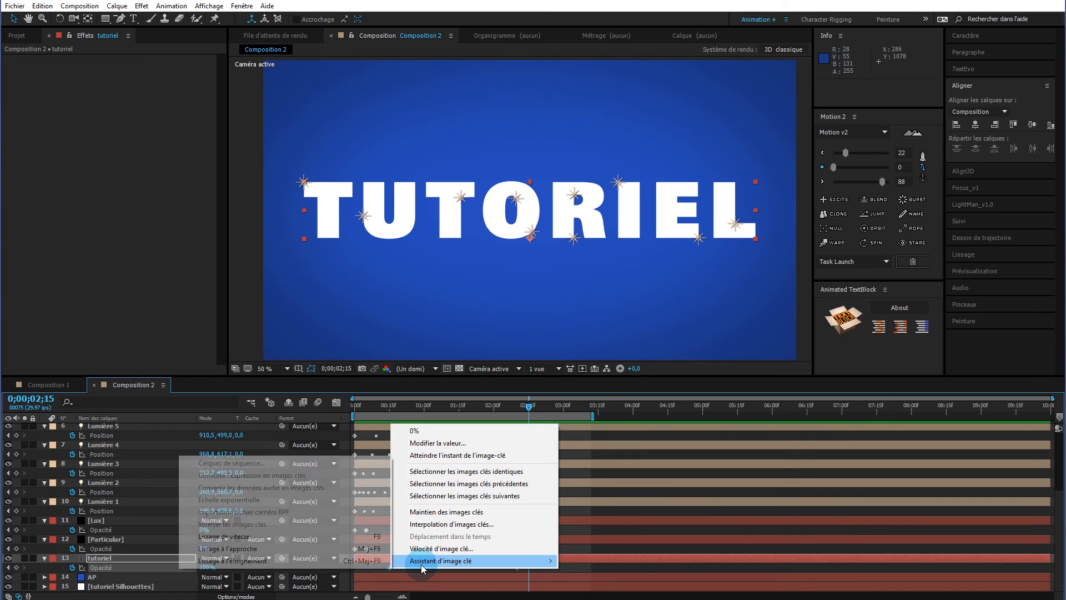
pyautogui.click(260, 561)
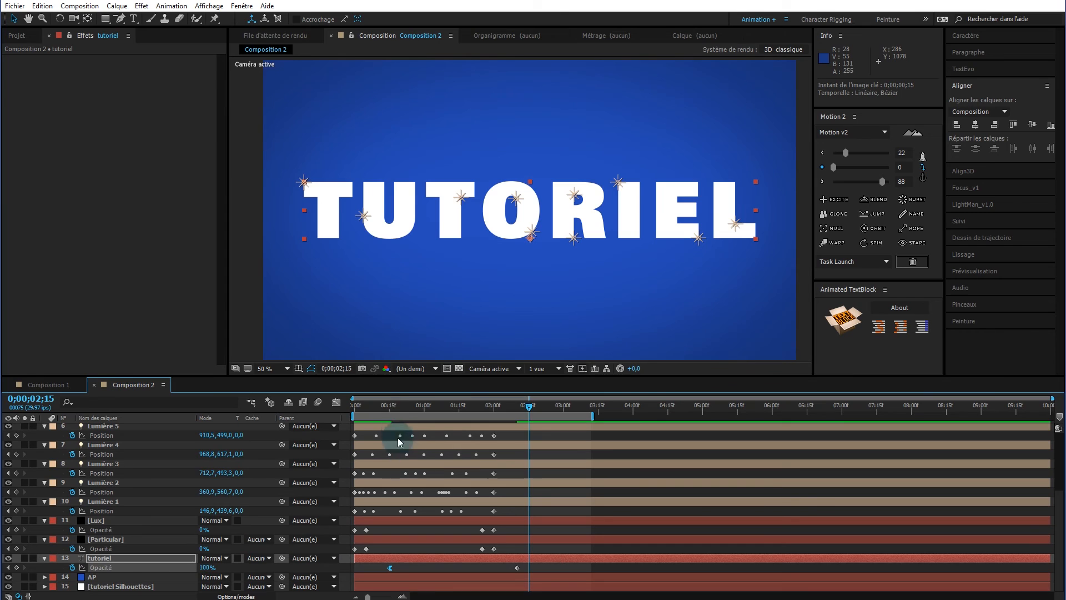
# - Play back the title animation from 0;00;00;00 to check the eased text fade-in against the light trails
pyautogui.moveTo(398, 406); pyautogui.dragTo(337, 403)
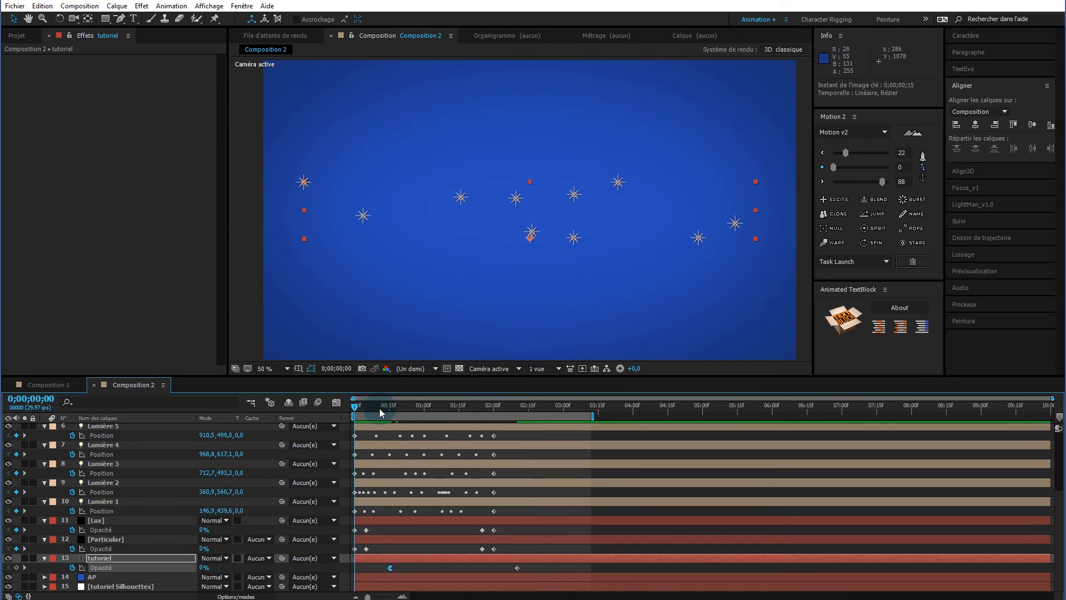
pyautogui.press('space')
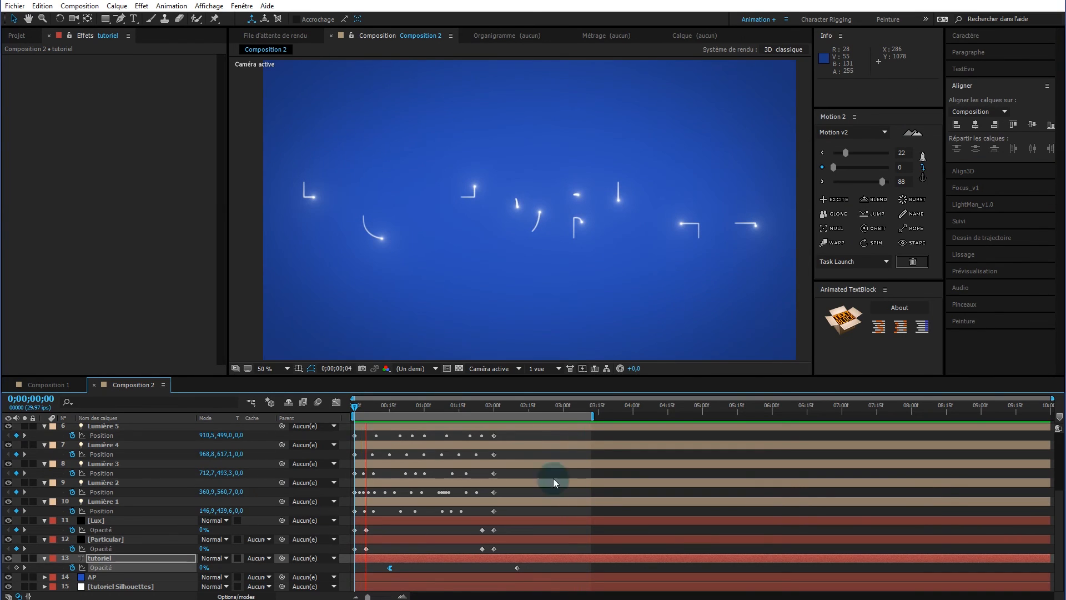
pyautogui.press('space')
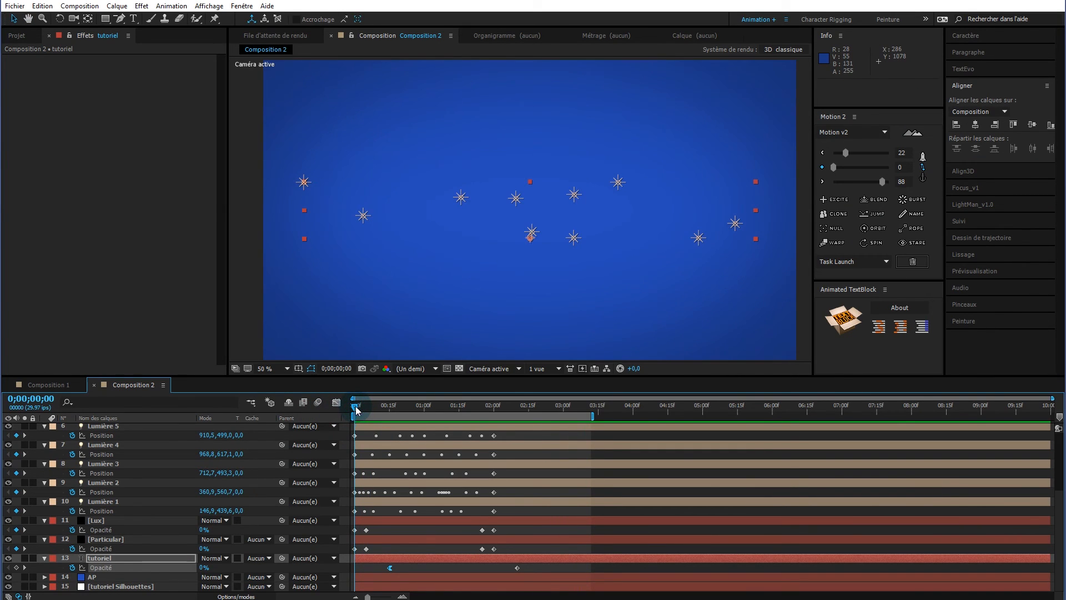
pyautogui.press('space')
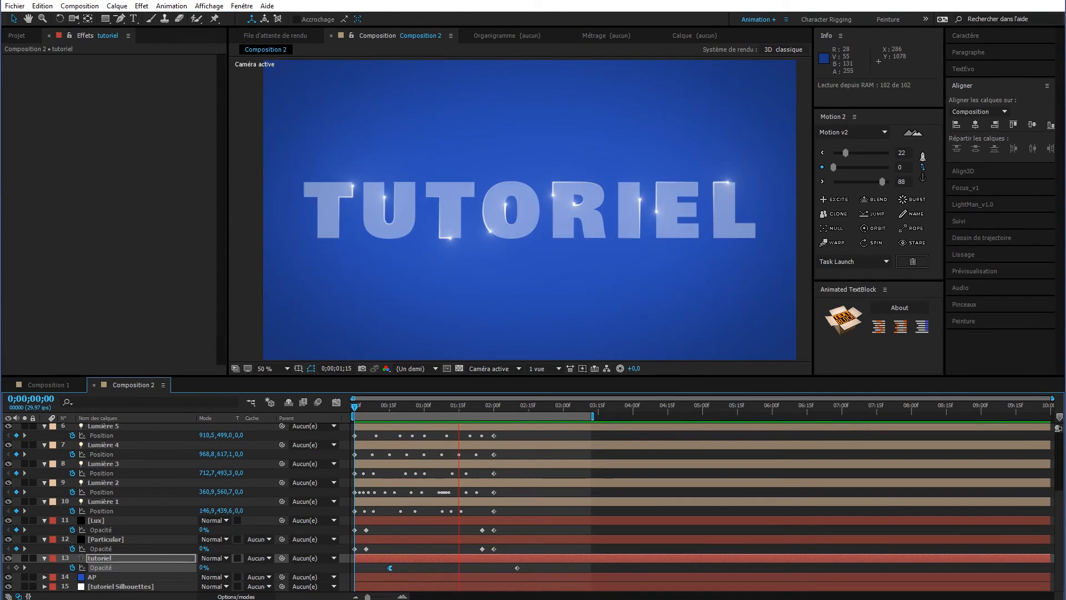
pyautogui.press('space')
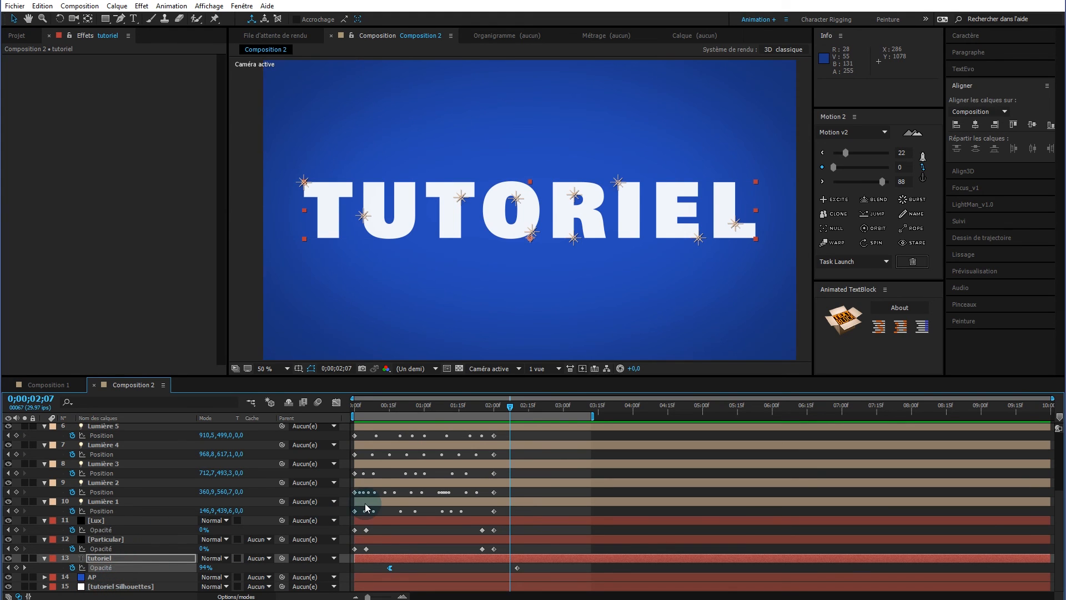
# - Show the layer switches in the timeline and make the tutoriel text layer 3D
pyautogui.scroll(2, 368, 500)
pyautogui.scroll(-2, 368, 501)
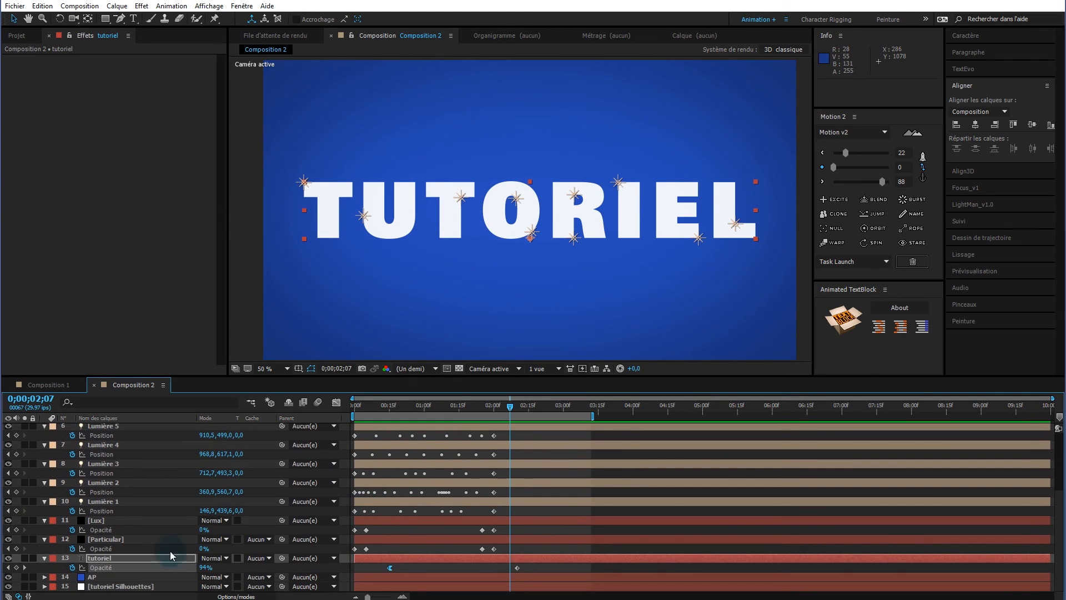
pyautogui.click(124, 558)
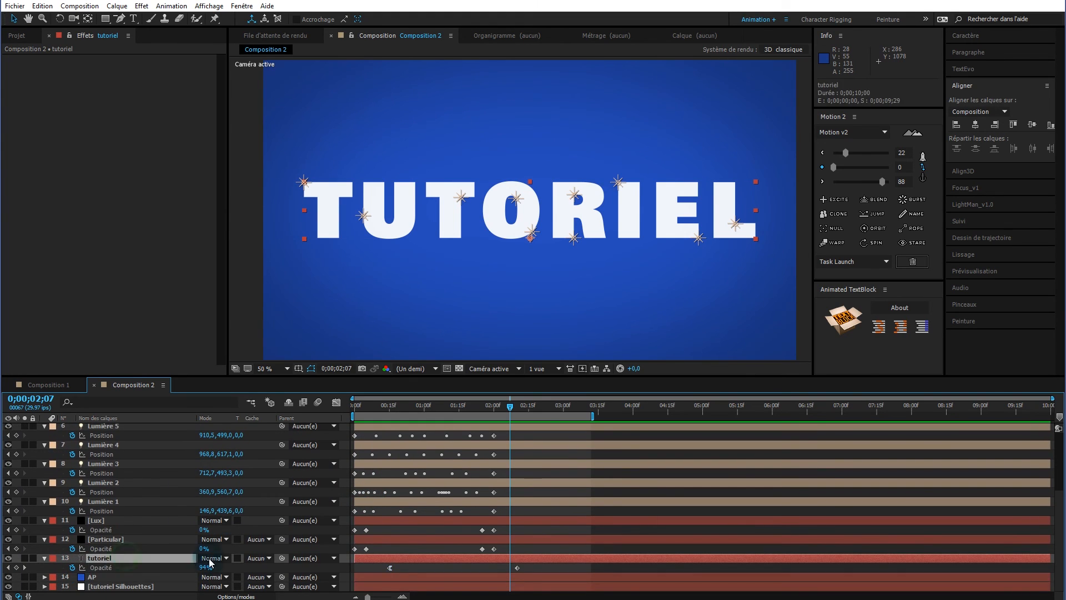
pyautogui.click(243, 596)
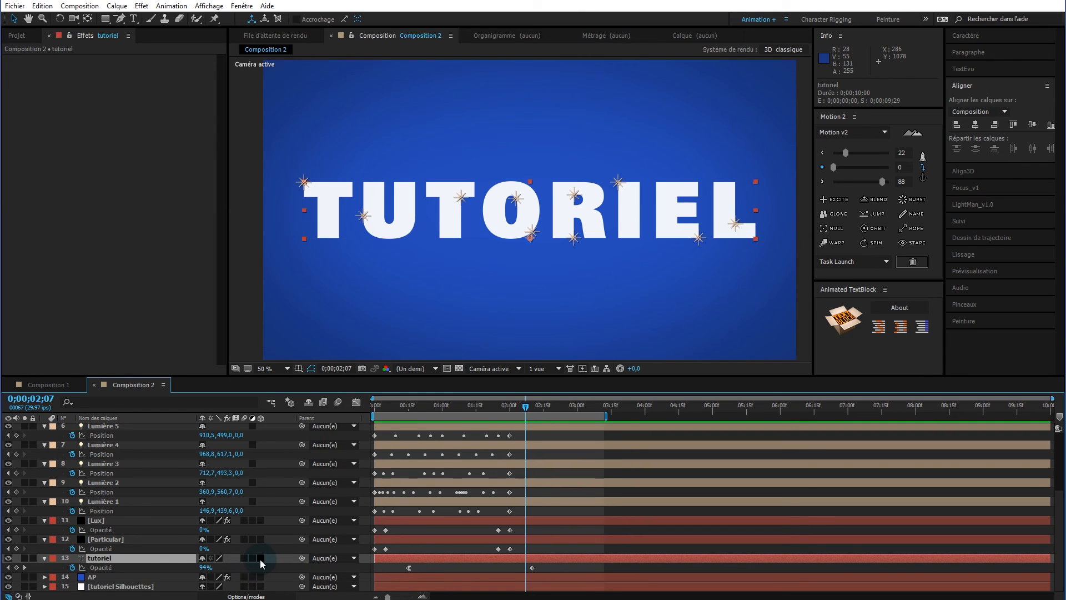
pyautogui.click(260, 558)
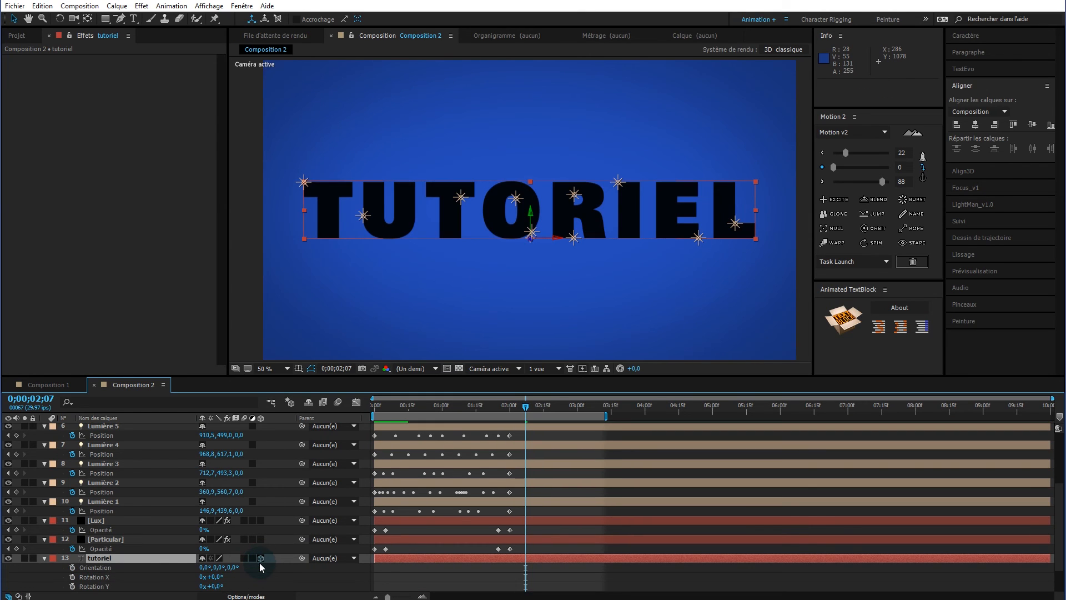
# - Set the tutoriel layer's Utilise les lumières surface option to Non so the scene lights do not affect the text
pyautogui.scroll(-2, 224, 582)
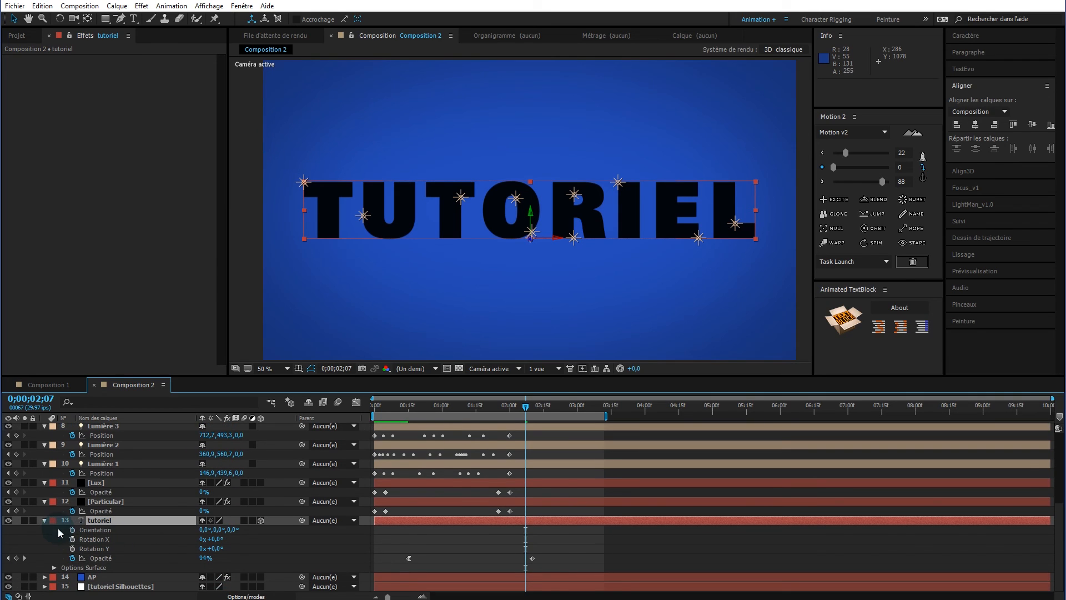
pyautogui.click(53, 568)
pyautogui.scroll(-4, 219, 558)
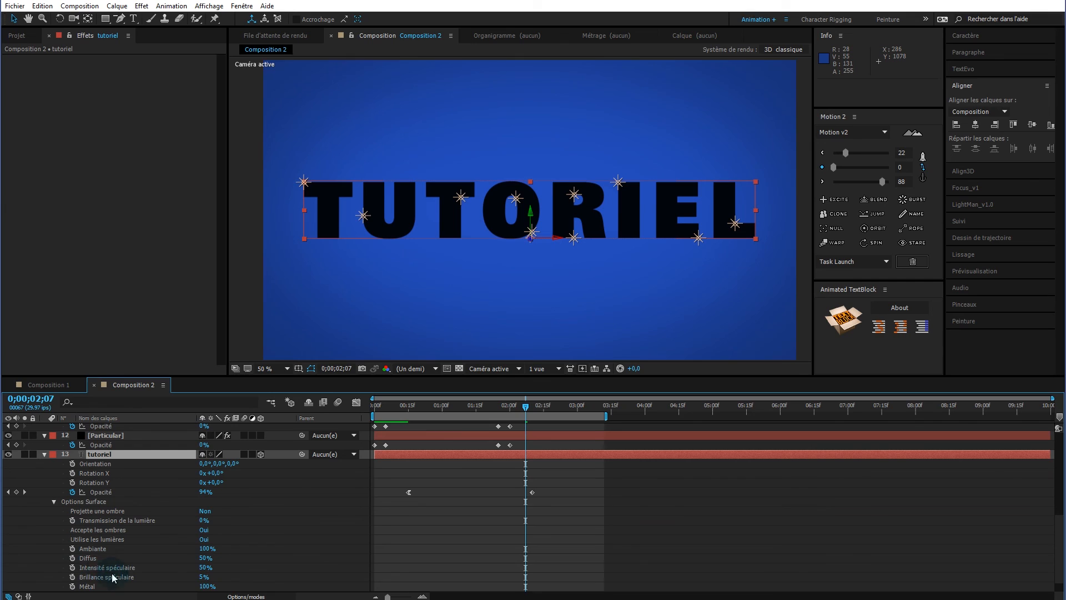
pyautogui.click(204, 538)
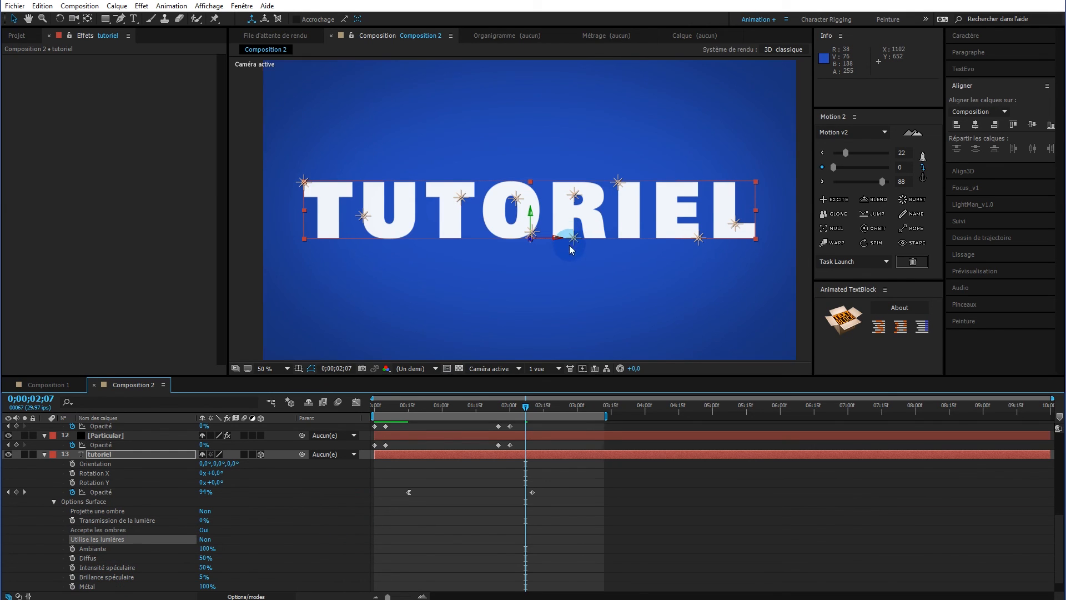
# - Create a two-node camera named Caméra 1 with the 35 mm preset
pyautogui.scroll(1, 258, 491)
pyautogui.scroll(10, 258, 478)
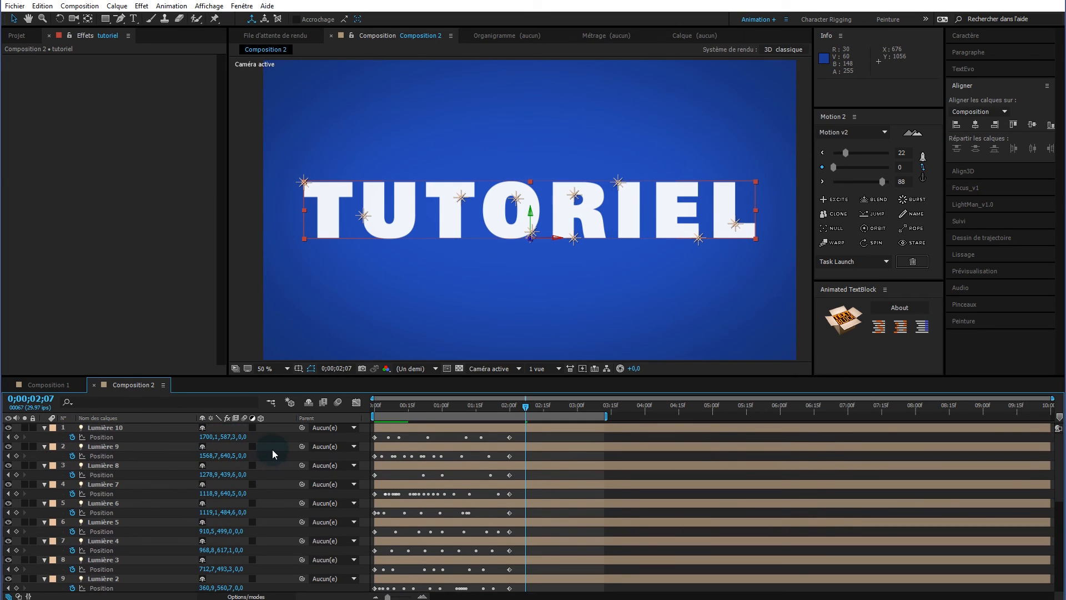
pyautogui.rightClick(370, 439)
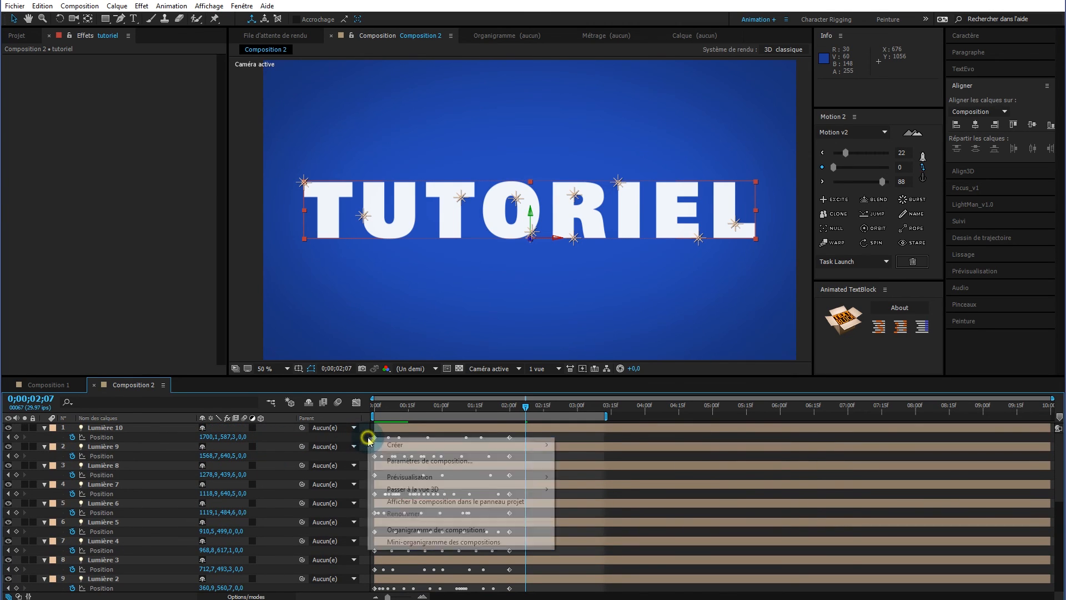
pyautogui.moveTo(428, 444)
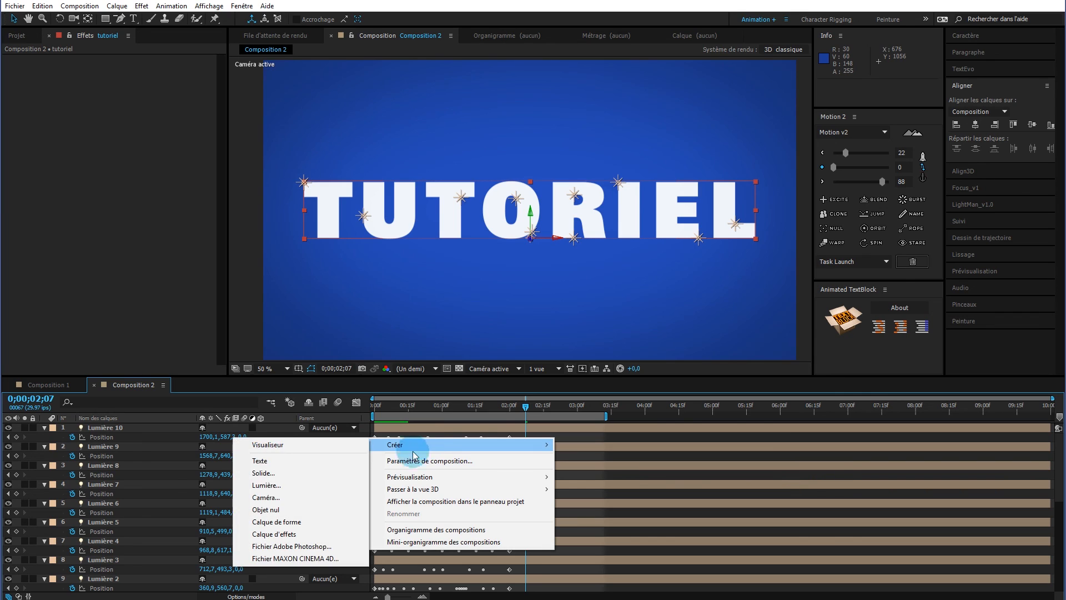
pyautogui.click(281, 497)
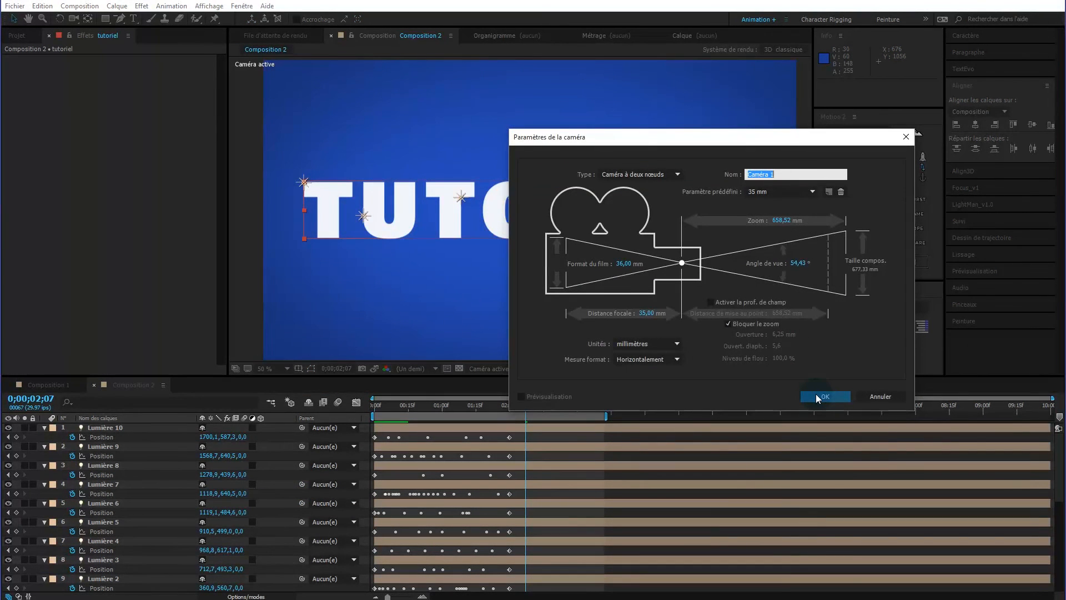
pyautogui.click(815, 394)
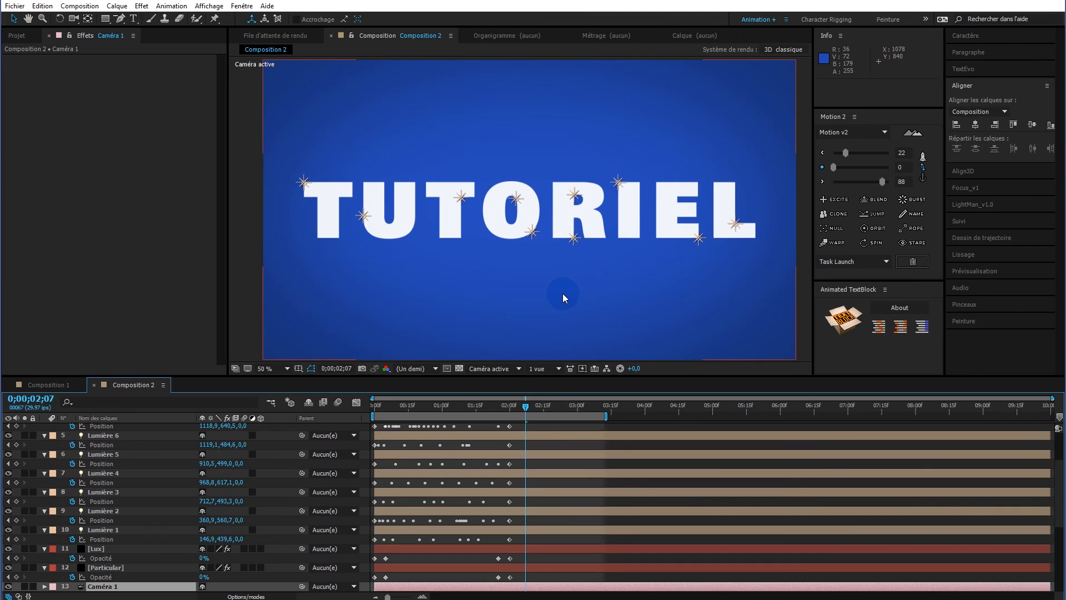
# - Orbit Caméra 1 to view the title obliquely with its final L nearest, and shift the framing to centre the text
pyautogui.press('c')
pyautogui.moveTo(610, 287); pyautogui.dragTo(576, 288)
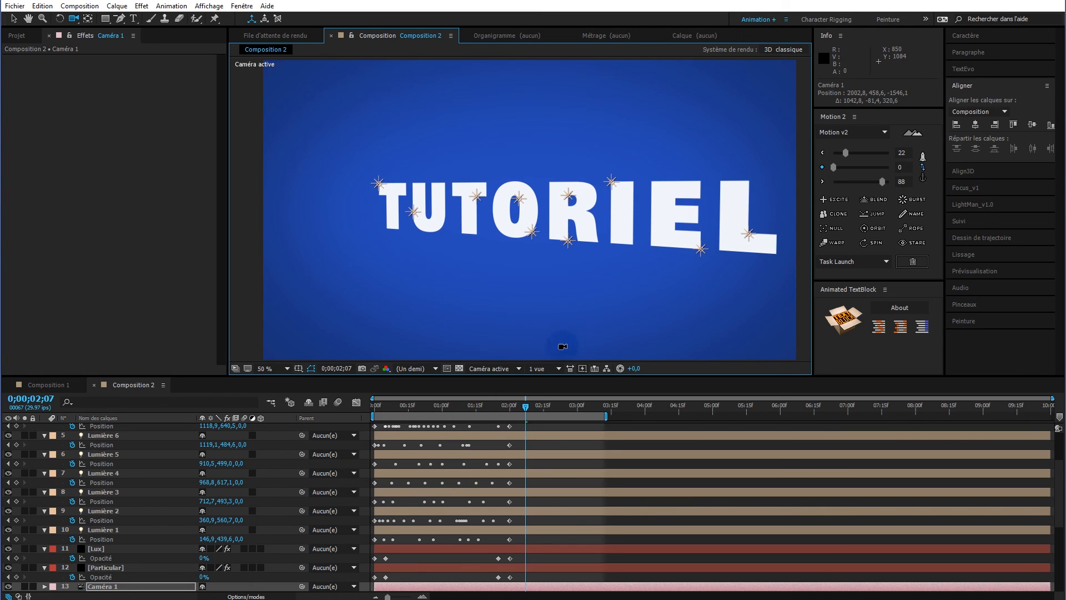
pyautogui.moveTo(616, 309); pyautogui.dragTo(581, 305)
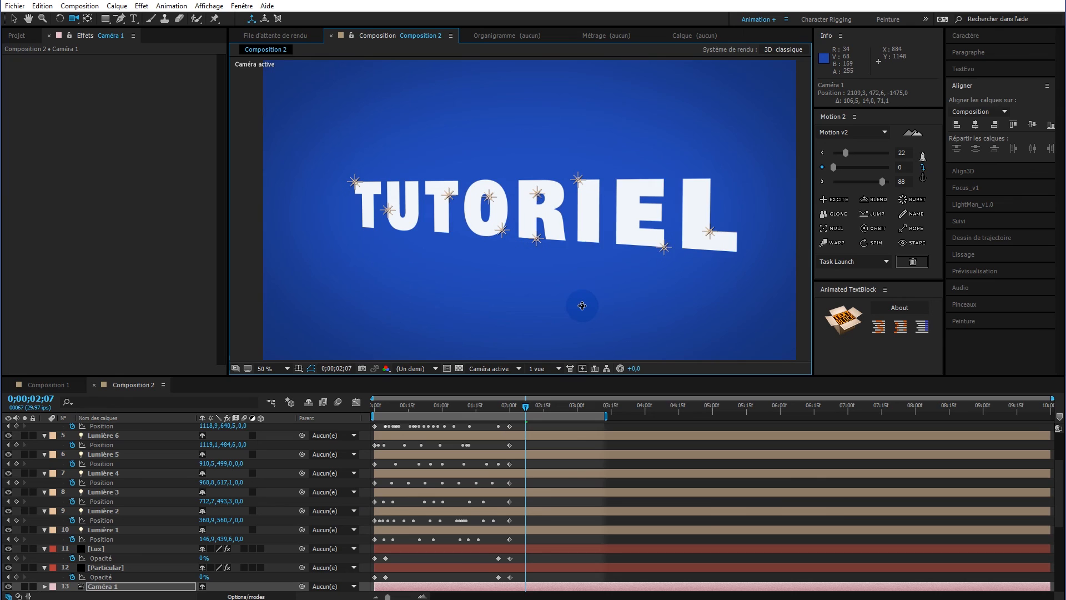
# - Play back the animation through the angled camera from 0;00;00;00
pyautogui.moveTo(525, 410); pyautogui.dragTo(354, 408)
pyautogui.press('space')
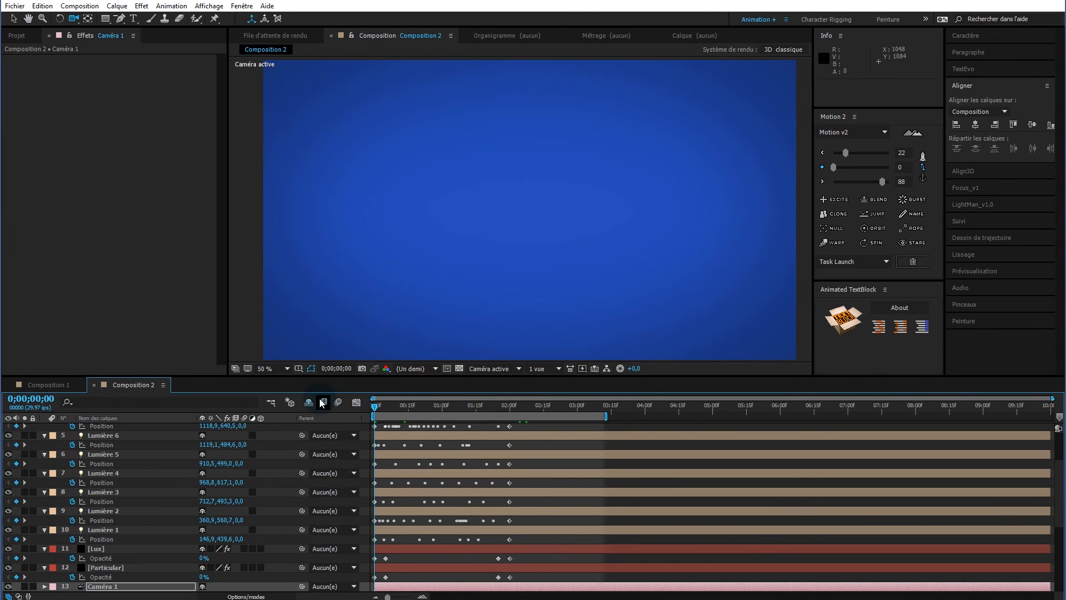